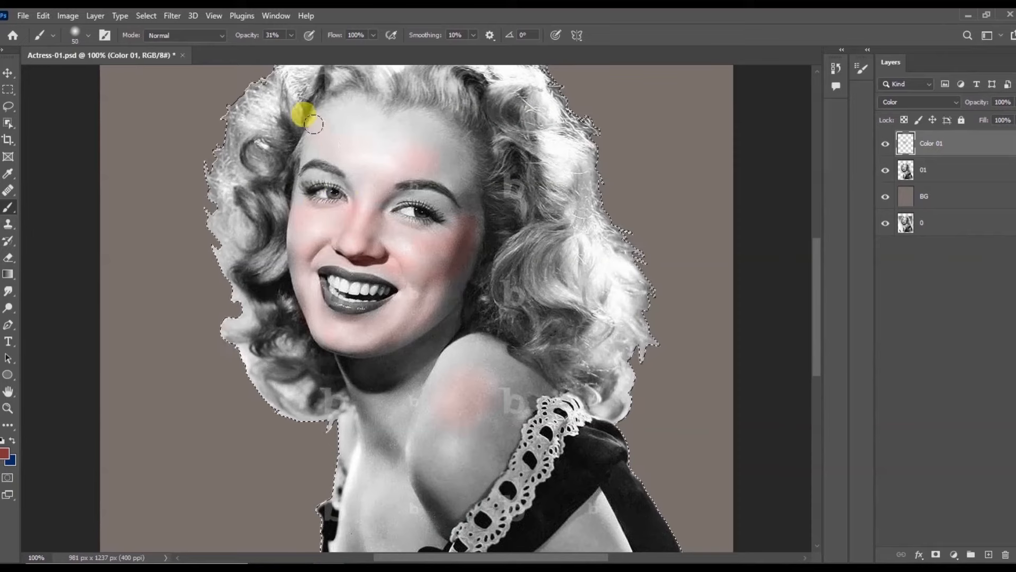
- Paint reddish skin tones over the side of the face, jaw and chin on the Color 01 layer with a smaller brush
key("bracketleft")
key("ctrl+plus")
key("bracketleft")
key("bracketleft")
key("bracketleft")
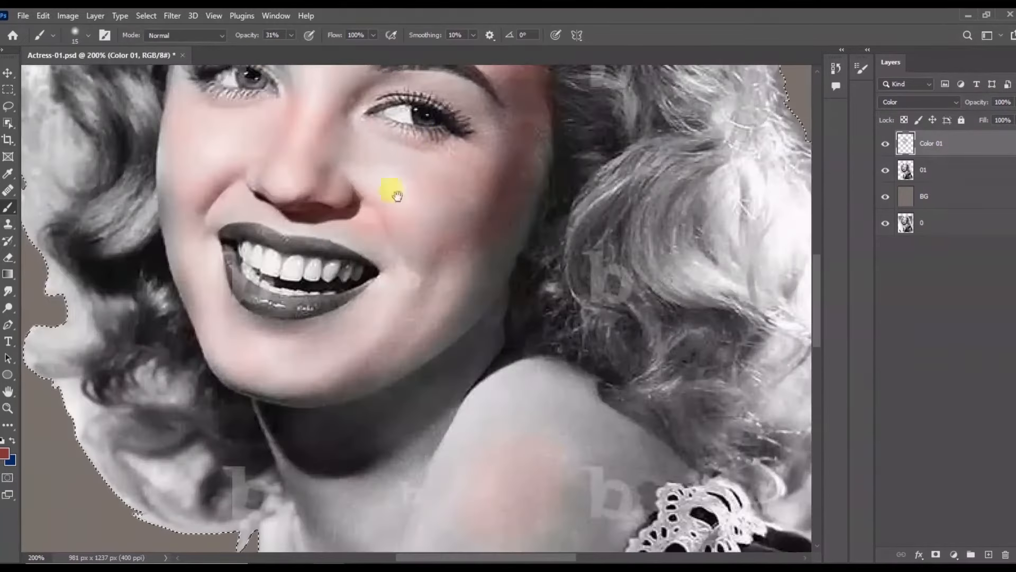
scroll(307, 132, "up", 3)
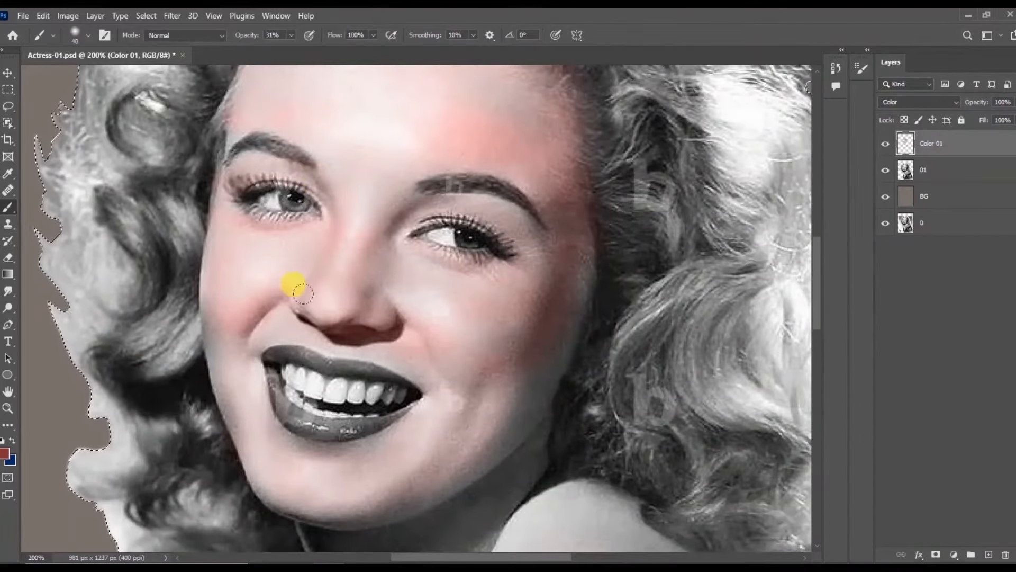
left_click_drag(596, 310, 604, 318)
mouse_move(528, 456)
left_mouse_down()
mouse_move(510, 366)
mouse_move(300, 448)
left_mouse_up()
- Paint the same reddish skin tone over the neck, chest, shoulder, arm and remaining face areas with a larger brush
key("ctrl+minus")
key("bracketright")
key("bracketright")
key("bracketright")
key("bracketright")
key("bracketright")
key("bracketright")
key("bracketright")
key("bracketright")
mouse_move(460, 364)
left_mouse_down()
mouse_move(354, 431)
mouse_move(350, 313)
left_mouse_up()
mouse_move(349, 313)
left_mouse_down()
mouse_move(390, 432)
mouse_move(354, 360)
left_mouse_up()
mouse_move(583, 404)
left_mouse_down()
mouse_move(583, 429)
mouse_move(644, 534)
mouse_move(633, 447)
left_mouse_up()
mouse_move(489, 153)
left_mouse_down()
mouse_move(480, 292)
mouse_move(423, 414)
left_mouse_up()
key("bracketleft")
key("bracketleft")
key("bracketleft")
scroll(420, 330, "up", 5)
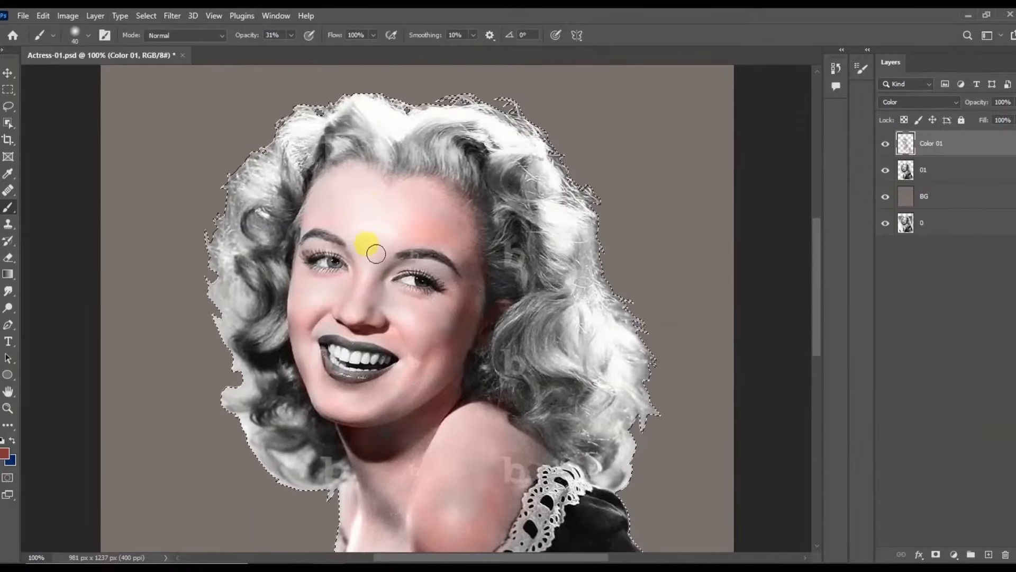
- Apply a Color Balance adjustment to the Color 01 layer
key("ctrl+minus")
left_click(69, 20)
mouse_move(84, 47)
left_click(222, 132)
left_click(731, 134)
- Lower the Color 01 layer's fill to 86%, then clear the selection and save the document
left_click(1013, 120)
left_click_drag(1010, 132, 1012, 116)
left_click(1013, 101)
key("ctrl+d")
key("ctrl+s")
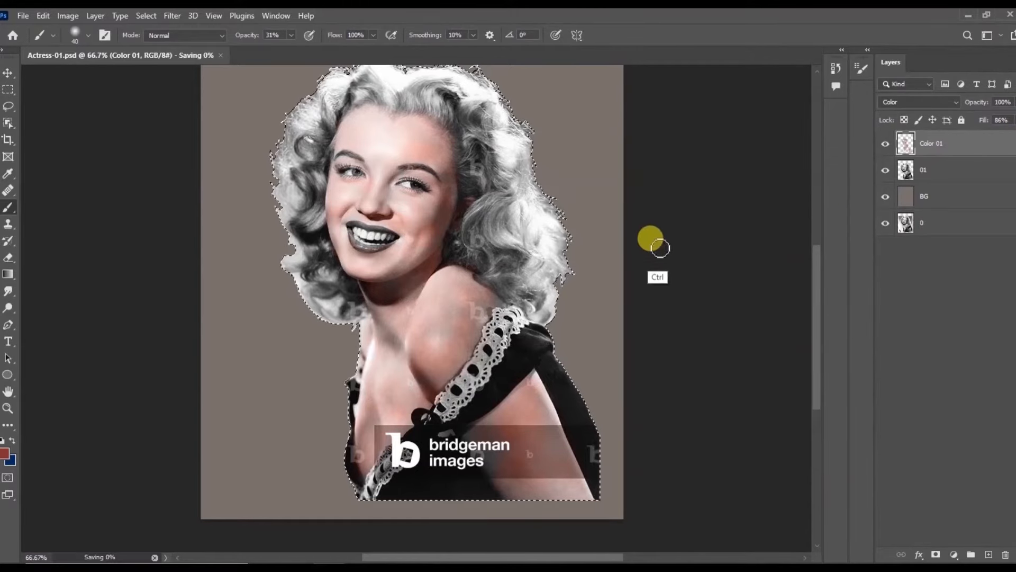
- Add a new layer named Color 02 and choose a golden ochre foreground color for the brush
left_click(988, 554)
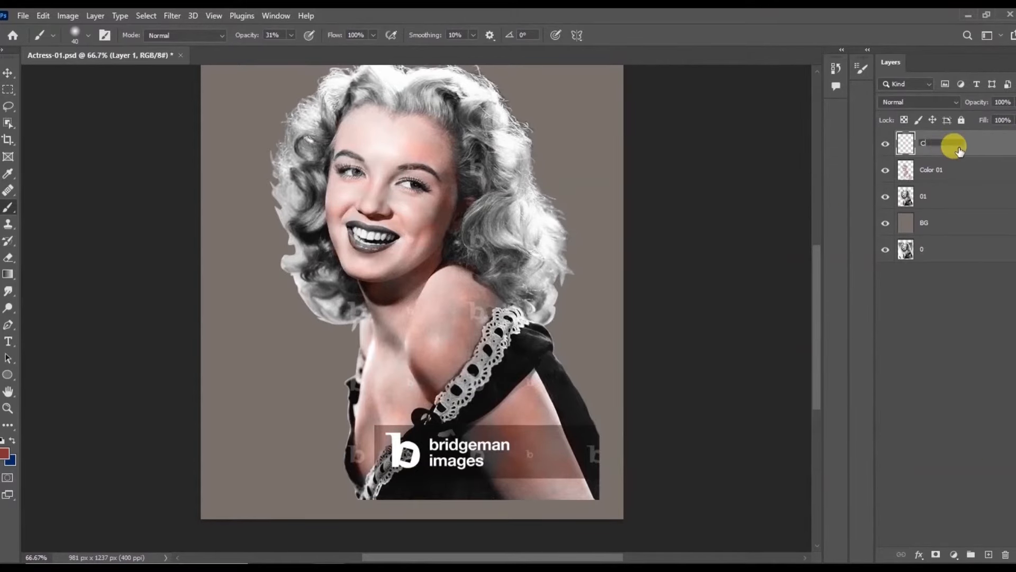
key("ctrl+plus")
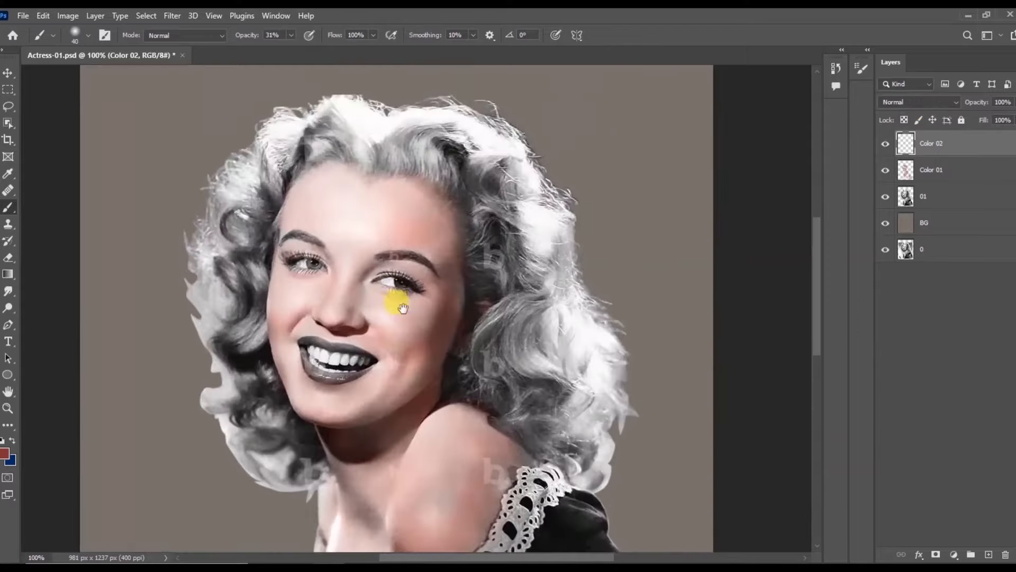
left_click(5, 453)
left_click(669, 298)
left_click(783, 146)
key("b")
- Set the Color 02 layer's blend mode to Color and paint ochre tones over the face, shoulder and chest
left_click(919, 101)
left_click(899, 405)
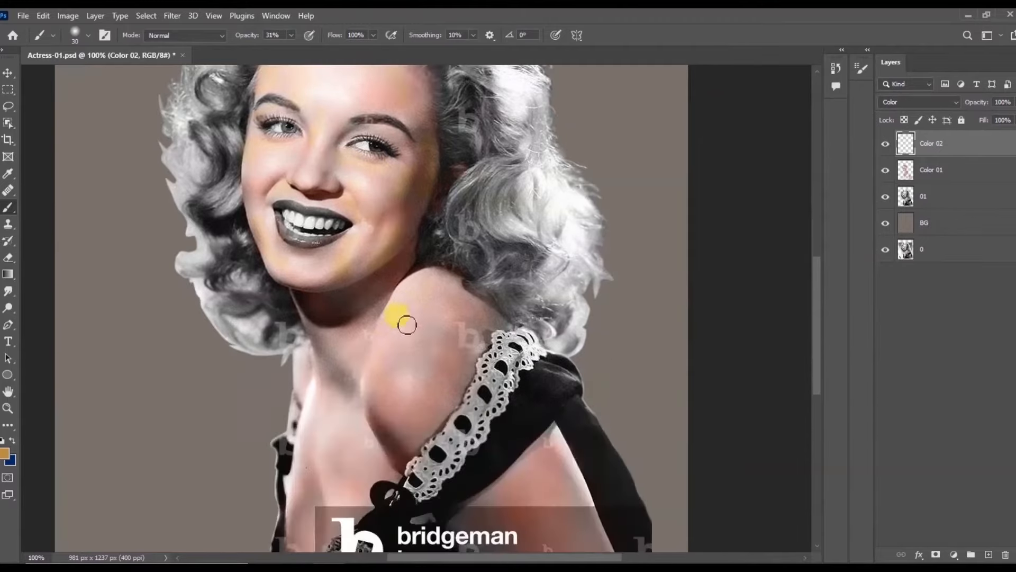
mouse_move(404, 323)
left_mouse_down()
mouse_move(438, 329)
mouse_move(409, 377)
mouse_move(316, 446)
left_mouse_up()
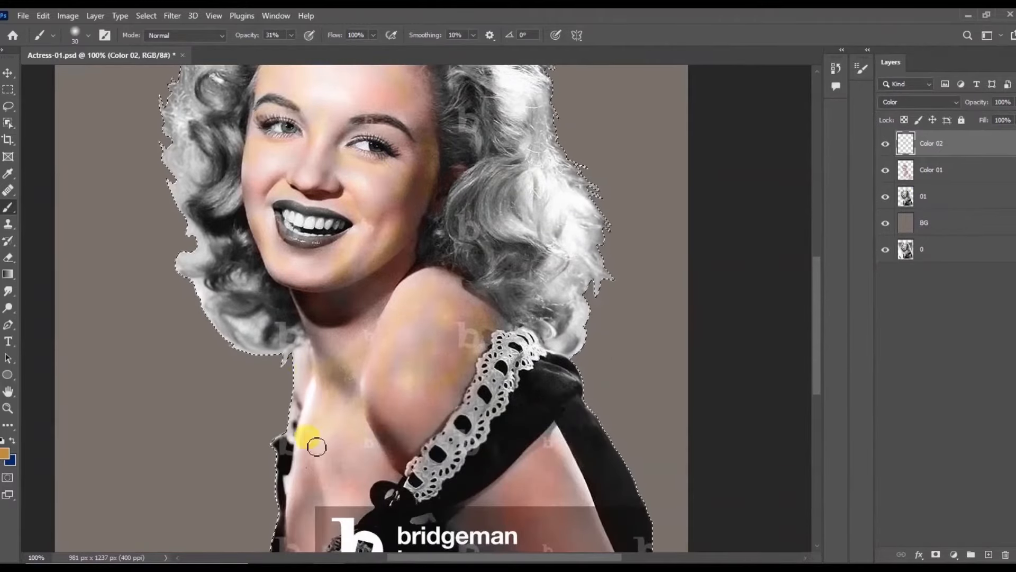
scroll(316, 446, "down", 3)
- Smudge the ochre tones on the shoulder, chest and face at 47% strength to blend them into the skin
key("r")
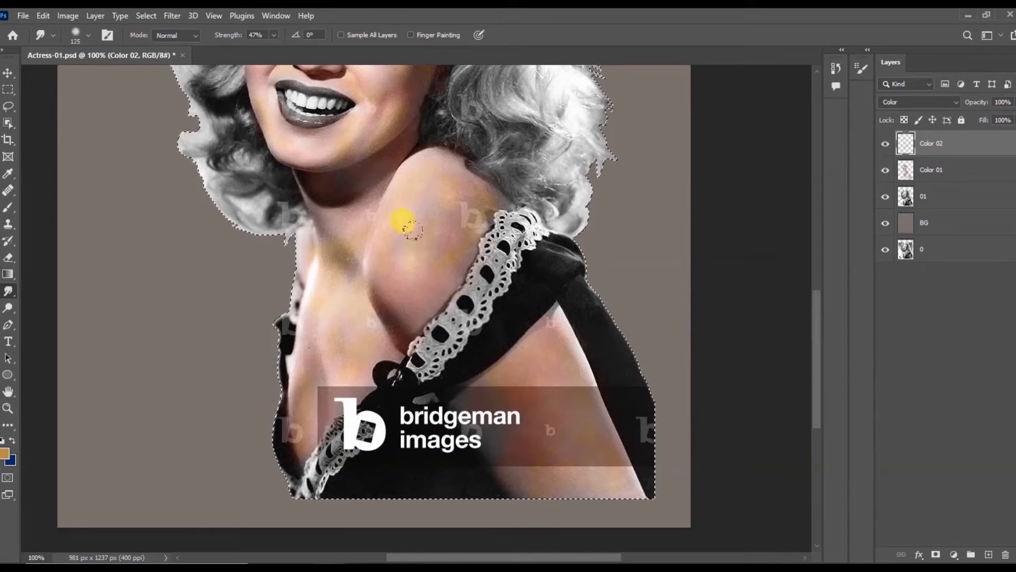
mouse_move(402, 220)
left_mouse_down()
mouse_move(317, 205)
mouse_move(301, 339)
left_mouse_up()
left_click_drag(414, 248, 401, 438)
key("bracketleft")
left_click_drag(337, 298, 279, 321)
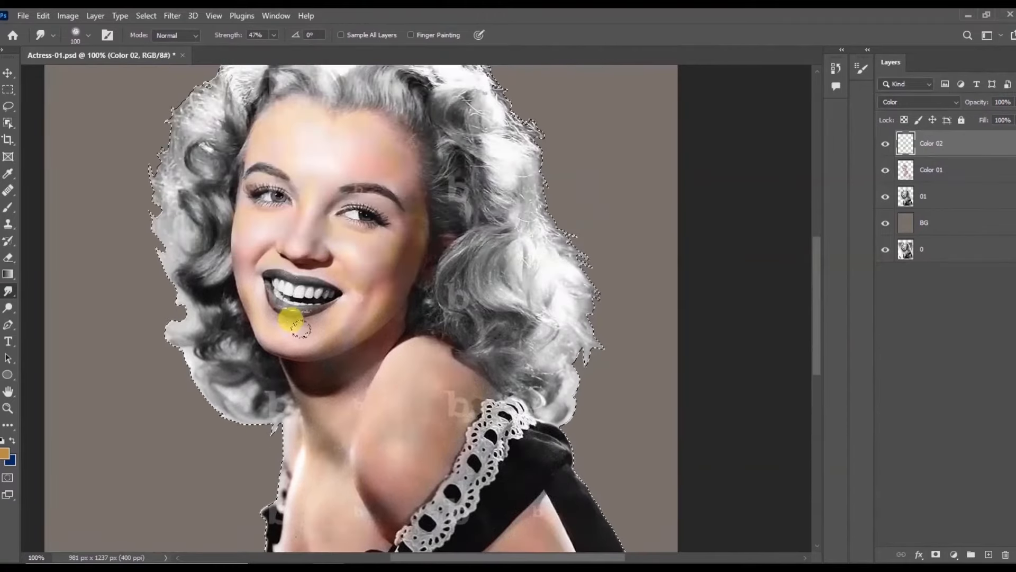
key("bracketright")
left_click(362, 254)
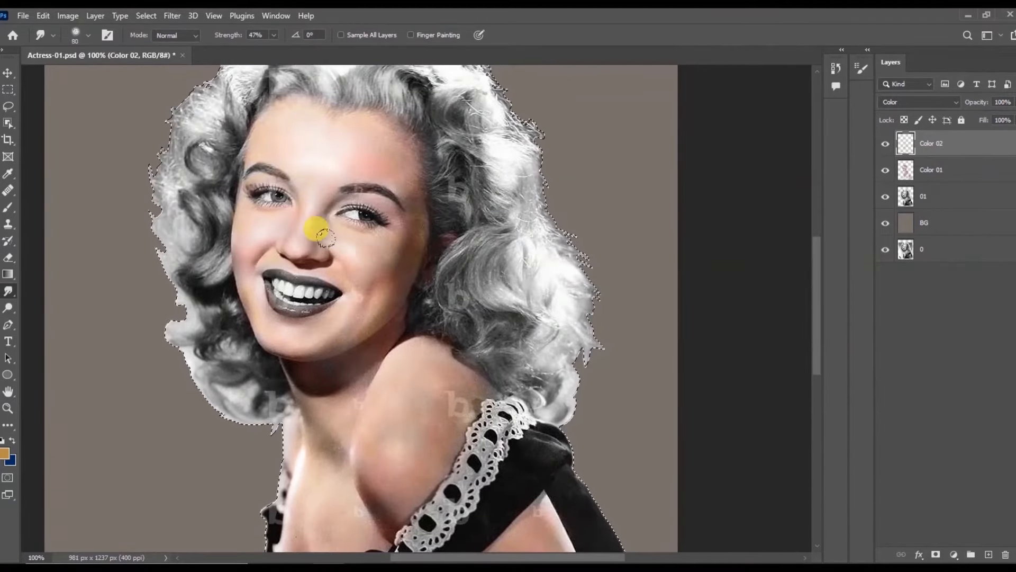
left_click(8, 207)
left_click(8, 291)
key("bracketleft")
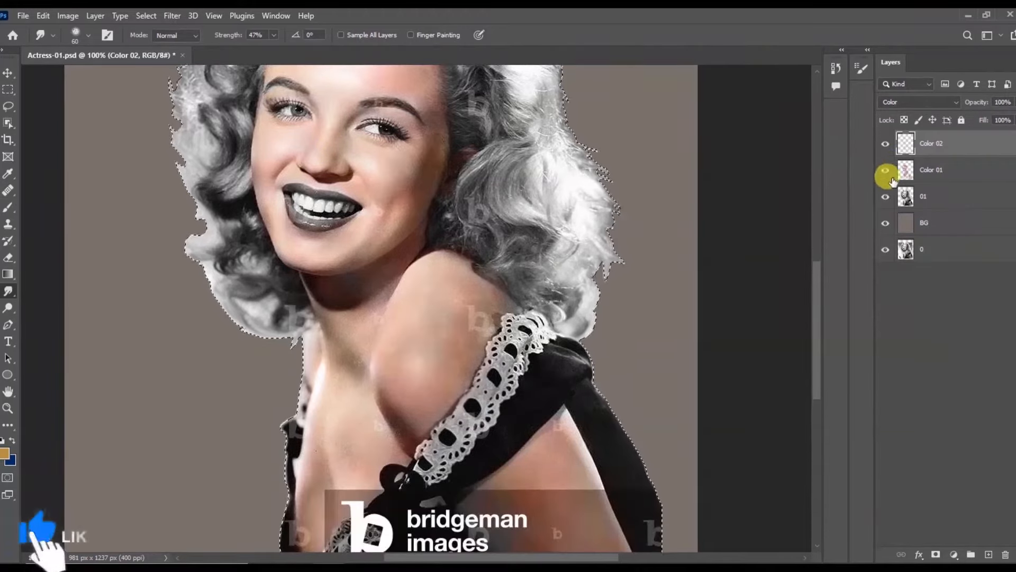
- On the Color 01 layer, touch up and smudge the skin color using the orange-red foreground color b94e40
left_click(902, 168)
left_click(886, 170)
left_click(6, 453)
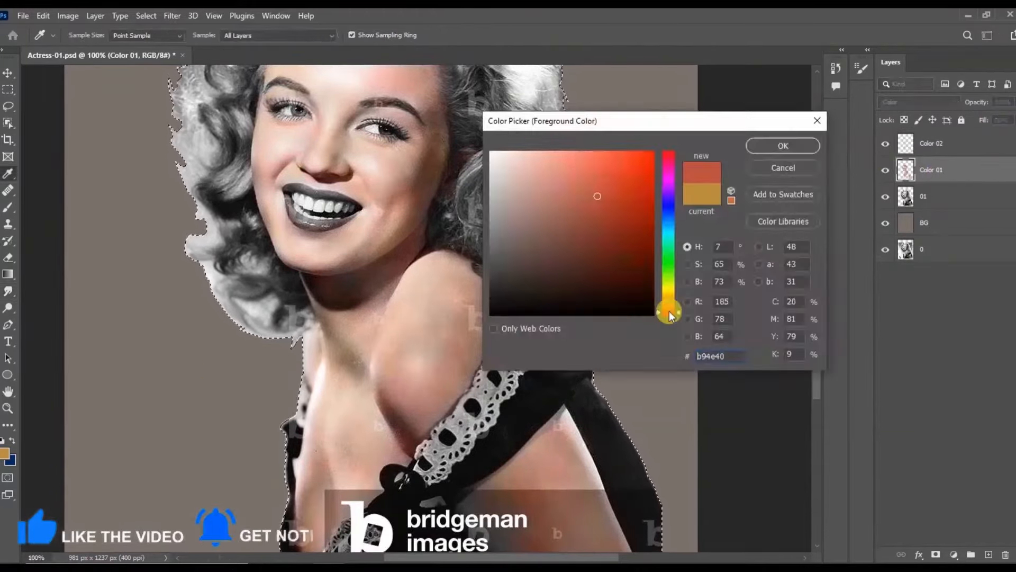
left_click(669, 311)
key("Return")
left_click(8, 208)
left_click(8, 290)
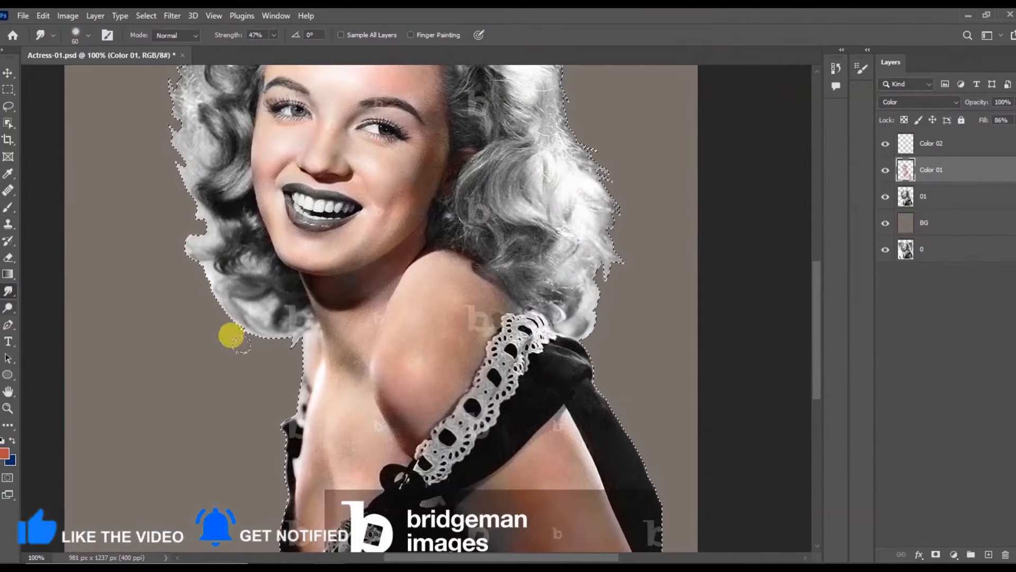
- Clear the selection around the figure and save the document
key("ctrl+minus")
key("ctrl+d")
key("ctrl+s")
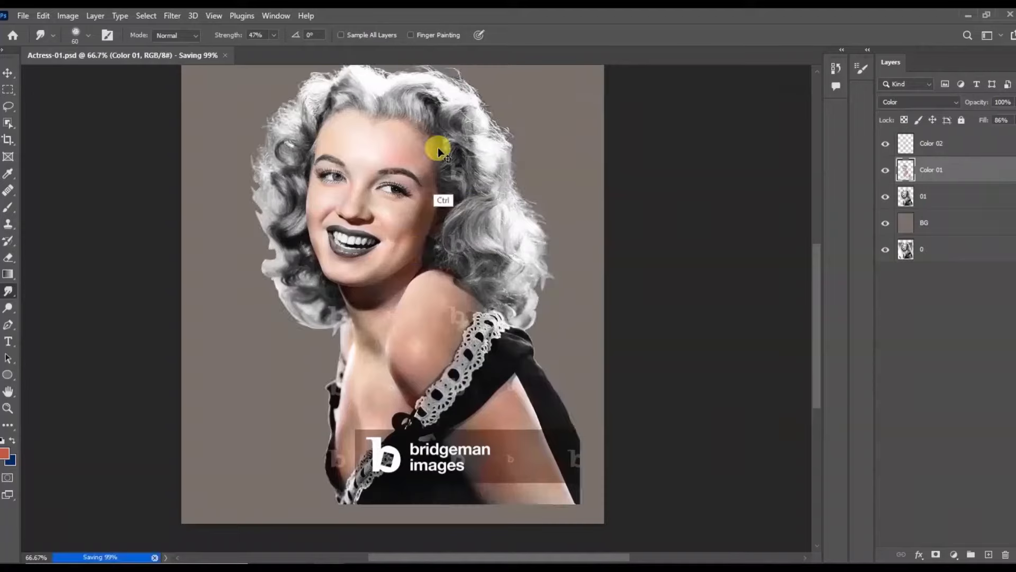
- Add a new layer named Lips above the Color 02 layer
key("ctrl+plus")
left_click(961, 146)
left_click(988, 553)
double_click(933, 143)
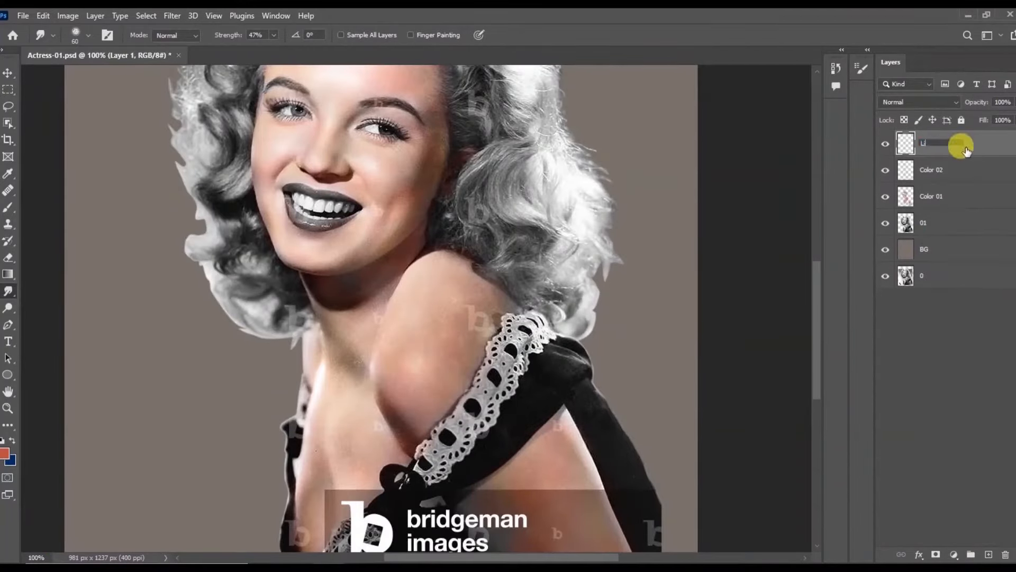
key("ctrl+plus")
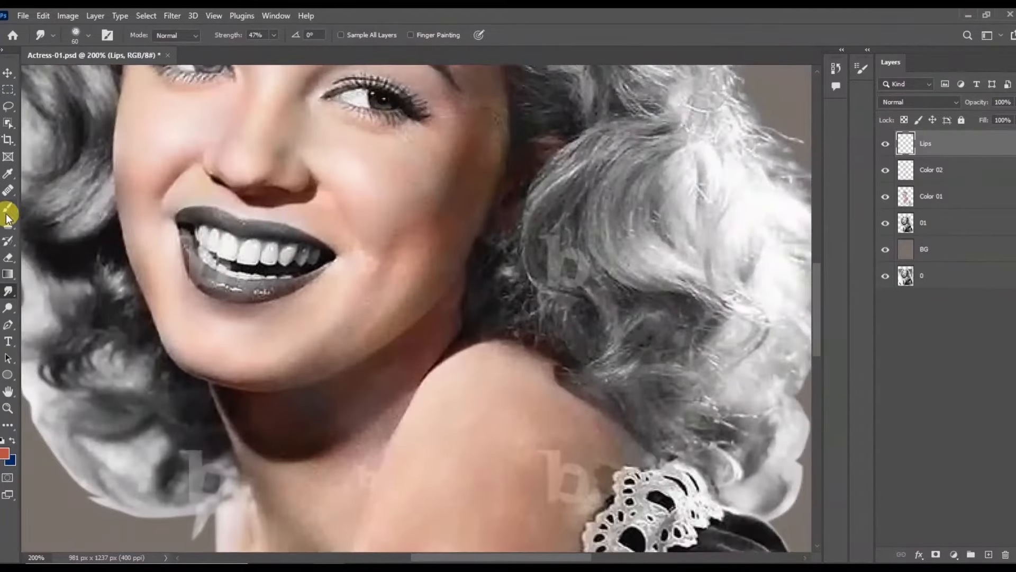
- Paint the lips dark red at 72% brush opacity and set the Lips layer's blend mode to Overlay
left_click(4, 453)
left_click(650, 236)
left_click(783, 145)
key("ctrl+plus")
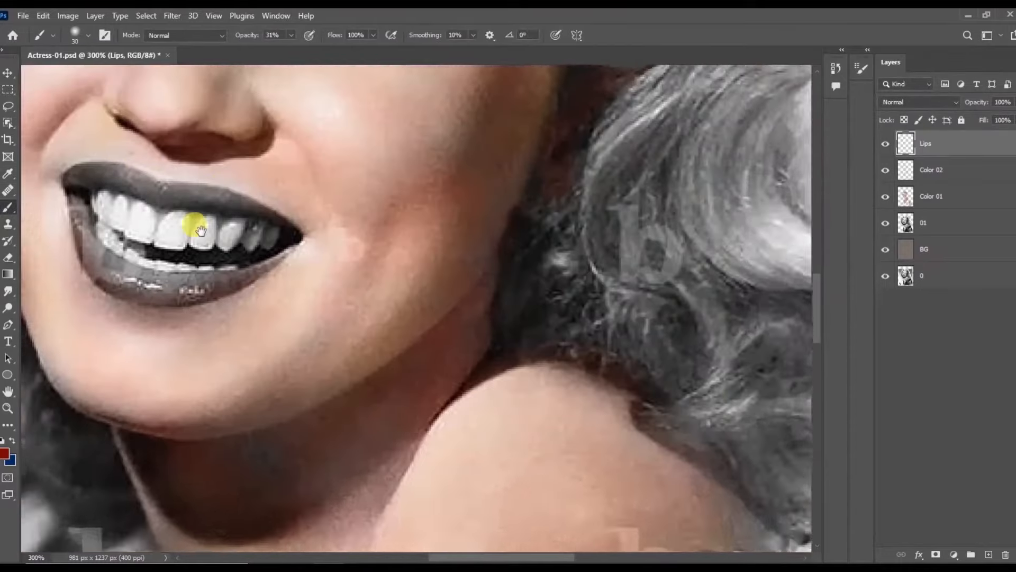
left_click_drag(204, 233, 276, 308)
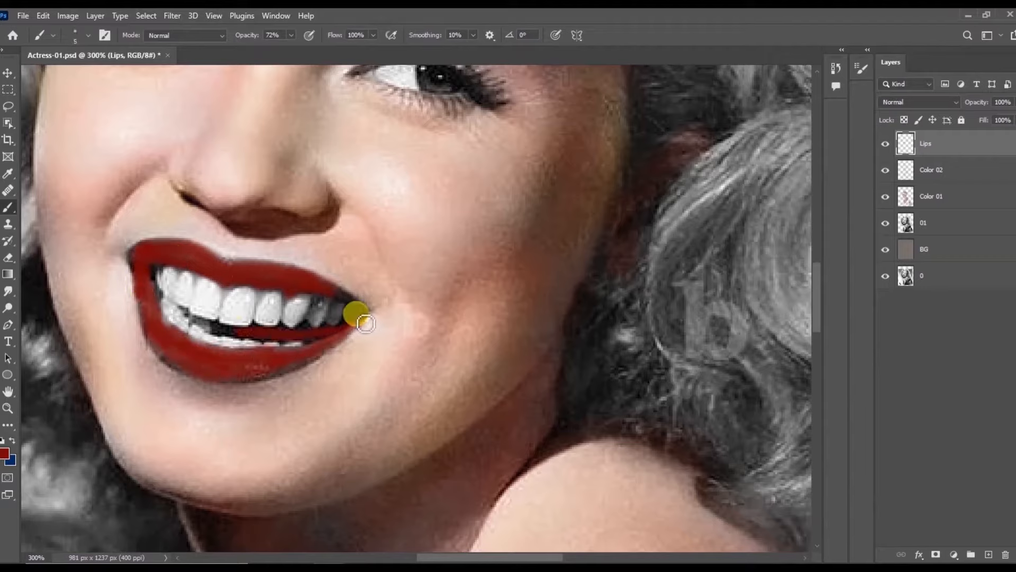
left_click(943, 102)
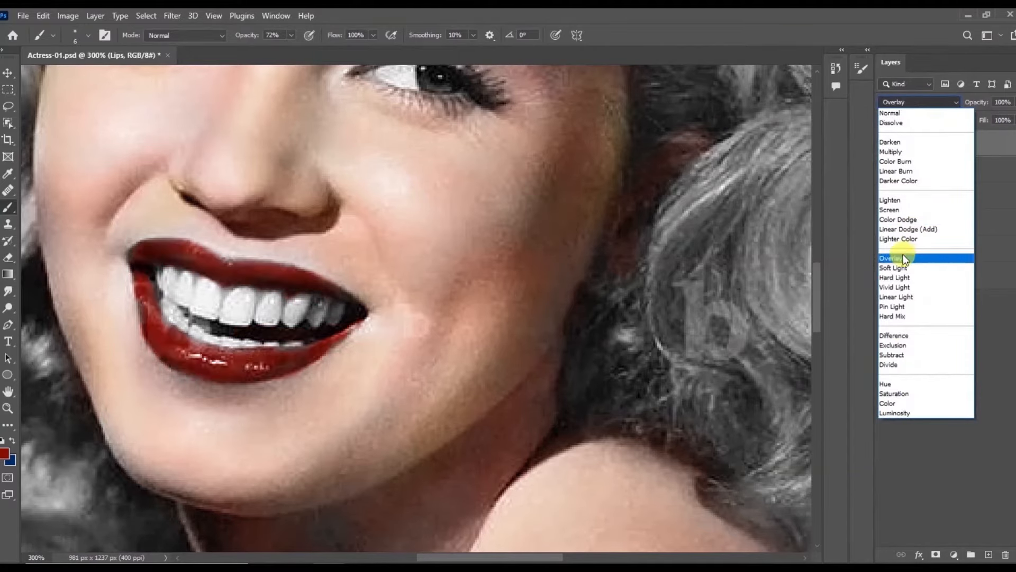
left_click(907, 258)
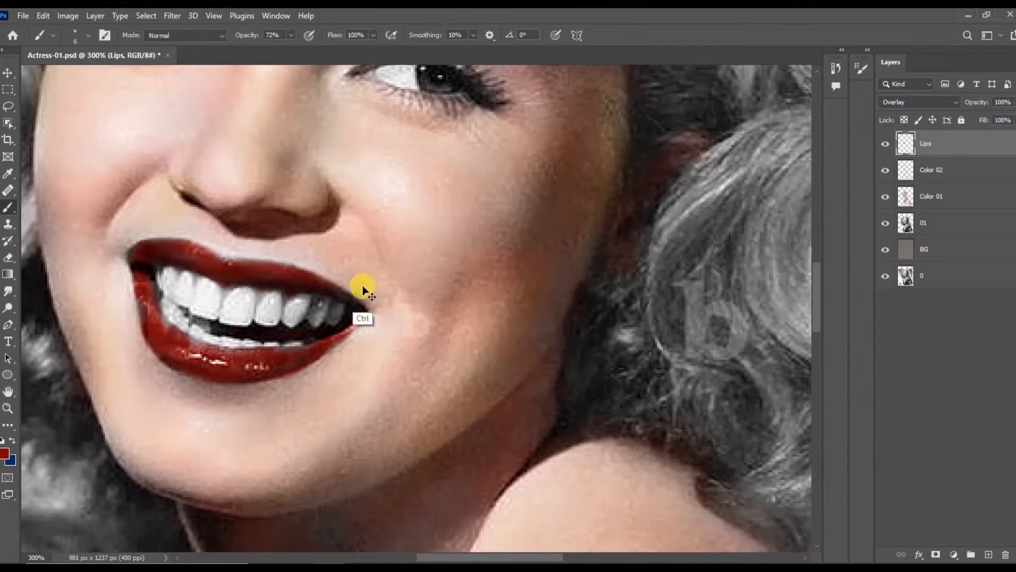
- Brighten the lip color on the Lips layer with a Curves adjustment
key("ctrl+1")
left_click(68, 16)
left_click(230, 72)
left_click_drag(645, 226, 625, 196)
left_click(919, 135)
- Shift the Lips layer's hue to -33 with Hue/Saturation and reduce the layer's opacity to 76%
left_click(68, 15)
left_click(230, 114)
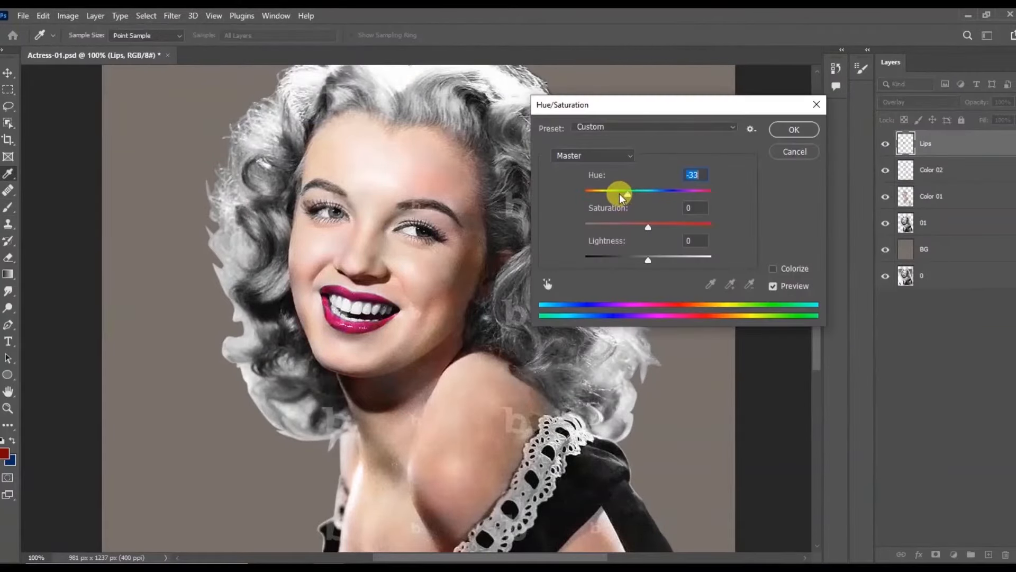
left_click(794, 130)
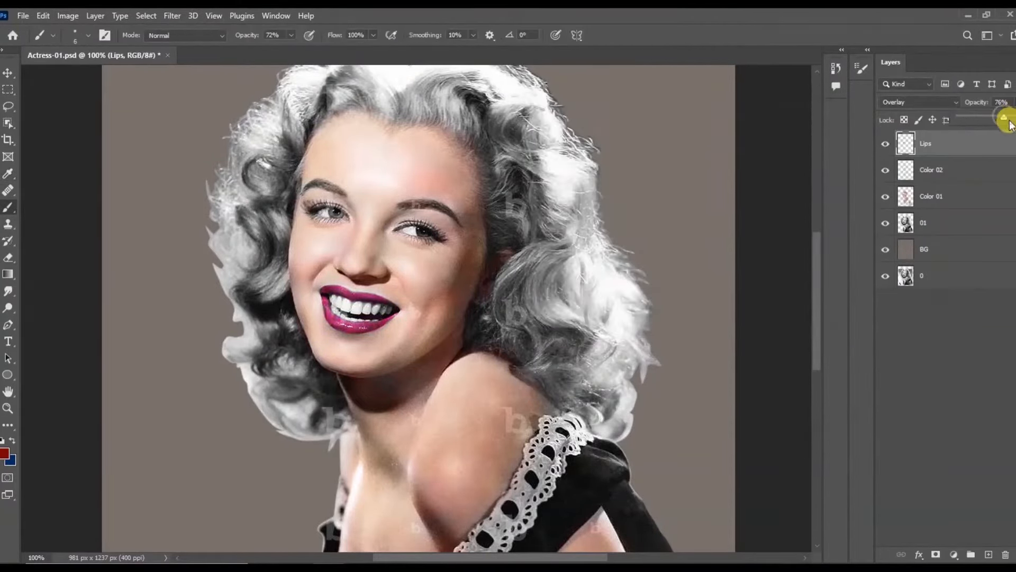
- Shift the Lips layer's color balance toward red and slightly raise its midtones with Curves
left_click(68, 15)
left_click(230, 130)
left_click_drag(588, 159, 638, 158)
left_click(732, 131)
left_click(68, 16)
left_click(233, 74)
left_click_drag(652, 231, 649, 220)
left_click(919, 135)
- Push the Lips layer's midtone color balance to +89 red and set its hue shift to +3
left_click(68, 15)
left_click(229, 129)
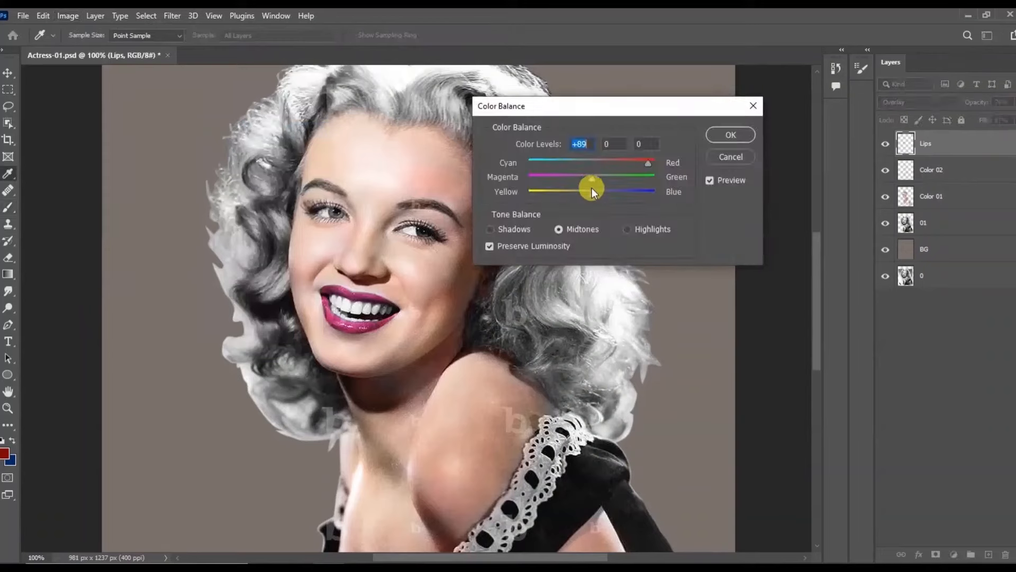
left_click(730, 135)
left_click(68, 15)
mouse_move(91, 47)
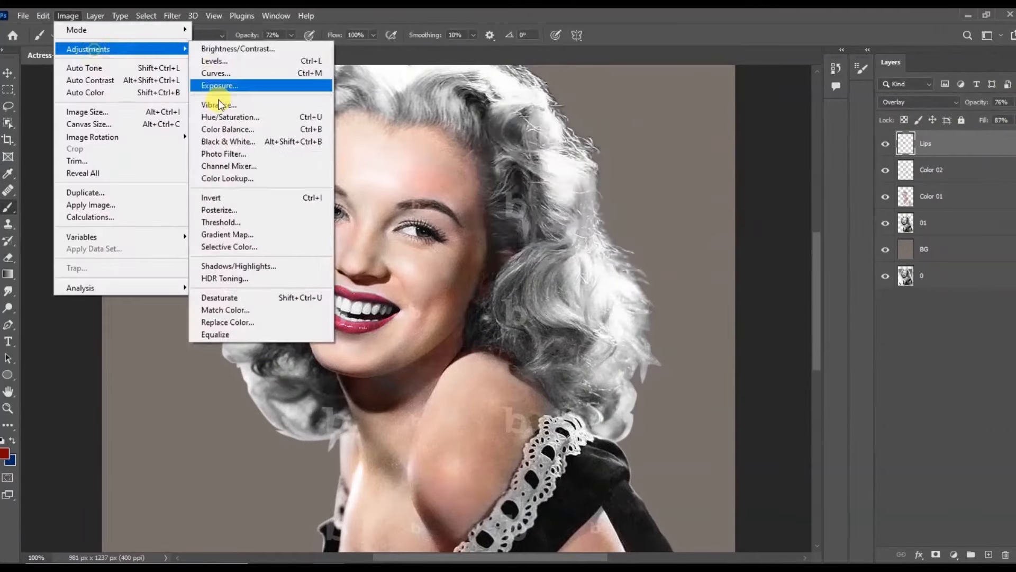
left_click(230, 116)
left_click_drag(659, 192, 661, 190)
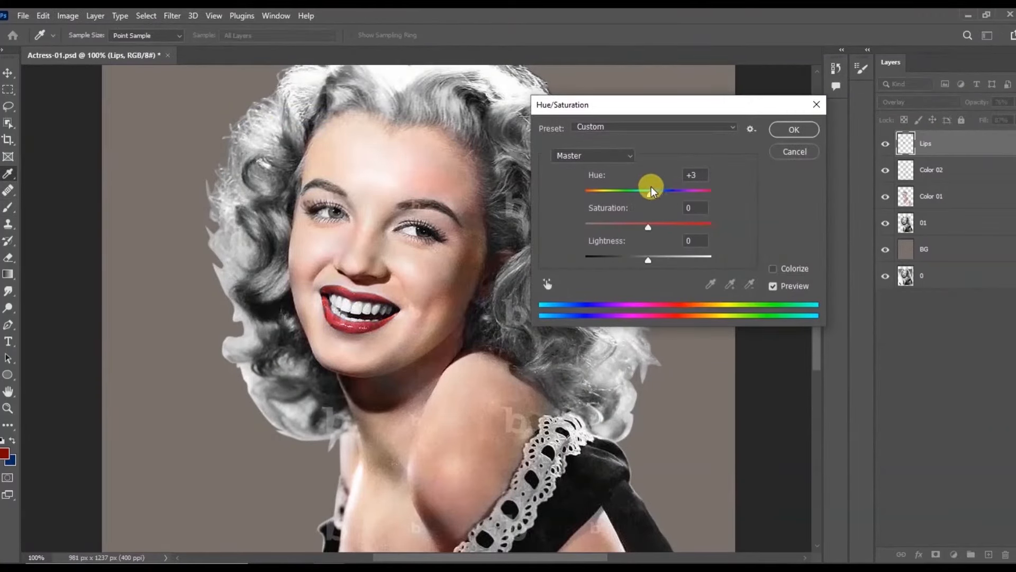
left_click(794, 130)
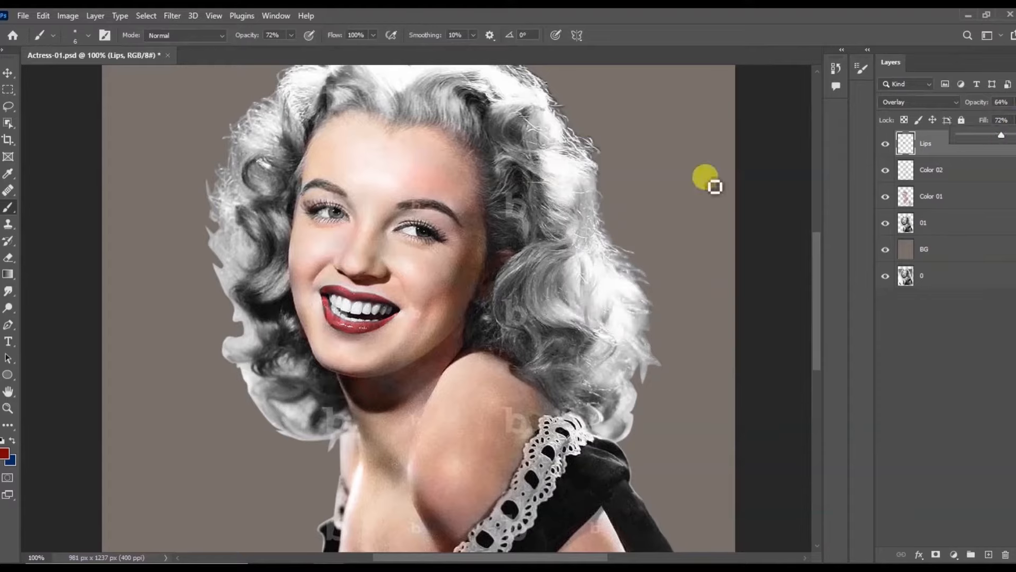
- Set the Lips layer to 64% opacity and 72% fill and save the document
left_click(706, 177)
key("ctrl+minus")
key("ctrl+minus")
key("ctrl+s")
- Darken the BG layer by raising the shadow input in a Levels adjustment
left_click(932, 249)
left_click(68, 16)
left_click(75, 48)
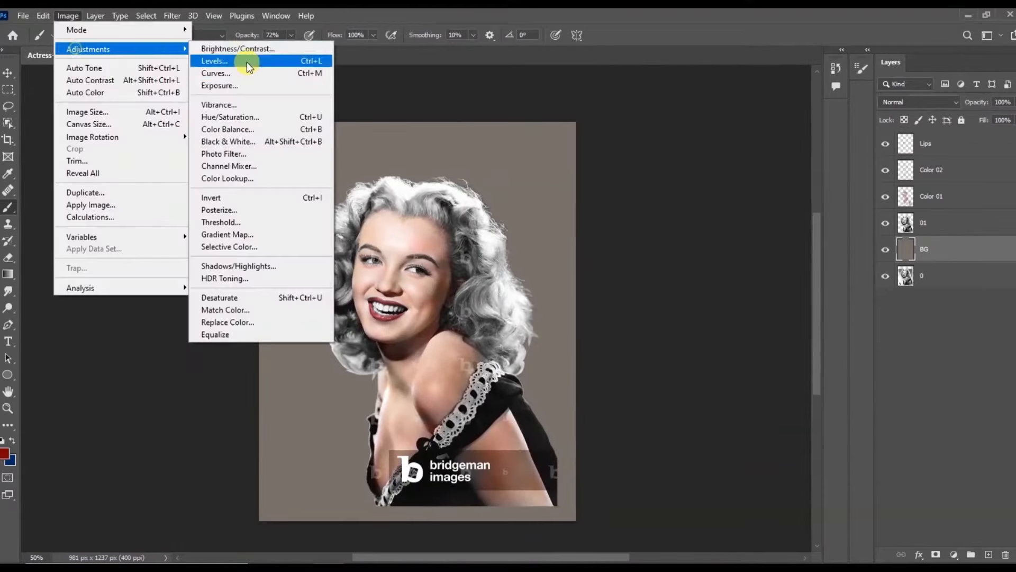
left_click(247, 62)
left_click_drag(48, 212, 65, 212)
left_click(258, 92)
- Add a layer named Hair colo above Lips and load the outline of layer 01 as a selection
left_click(948, 143)
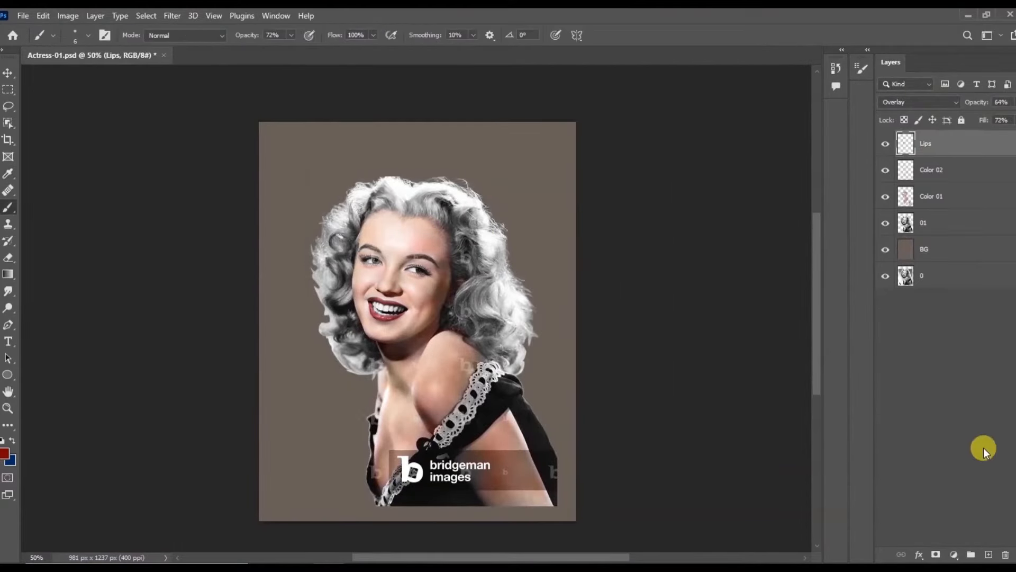
left_click(988, 555)
type("Hair colo")
key("Return")
key("ctrl+plus")
left_click(906, 252, "ctrl")
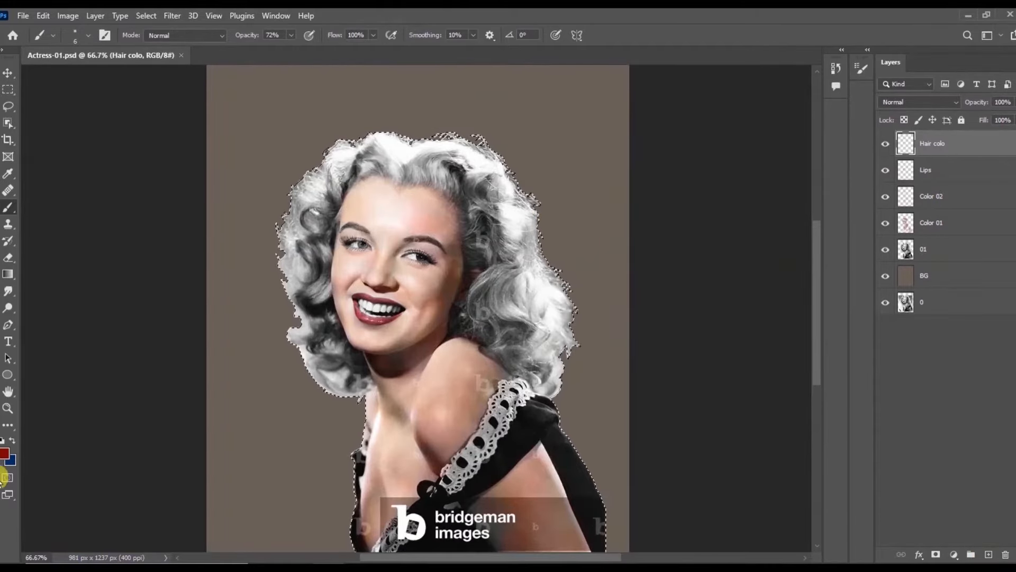
- Choose a light golden-orange foreground color for the brush
left_click(5, 453)
left_click(669, 298)
left_click(589, 164)
left_click(784, 146)
key("b")
- Set the Hair colo layer's blend mode to Color and paint the hair golden at 36% brush opacity
left_click(919, 101)
left_click(906, 398)
left_click(270, 49)
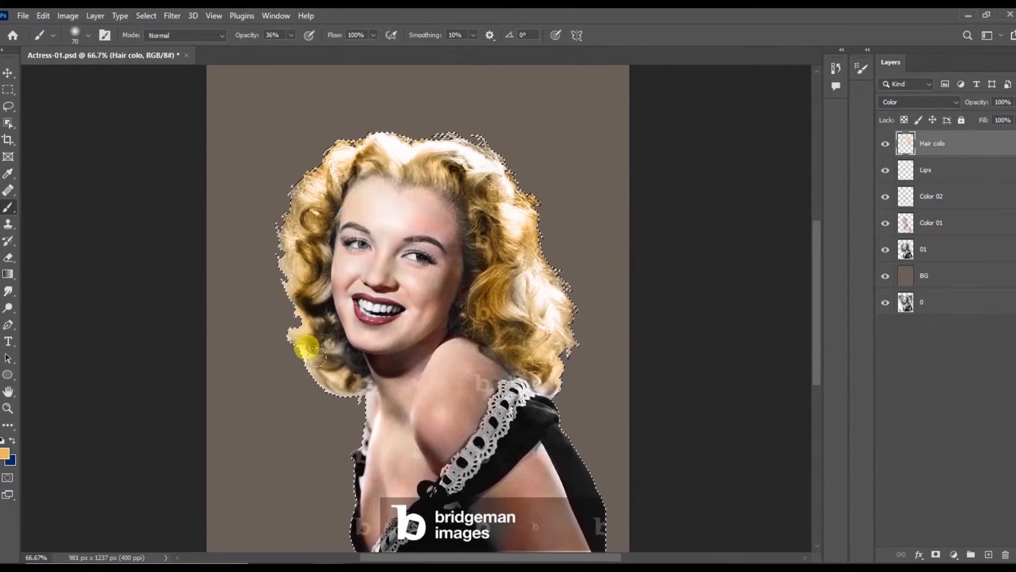
- Choose a stronger orange foreground color and paint it over the darker curls of the hair
left_click(4, 453)
left_click_drag(668, 295, 668, 307)
left_click(624, 154)
left_click(764, 144)
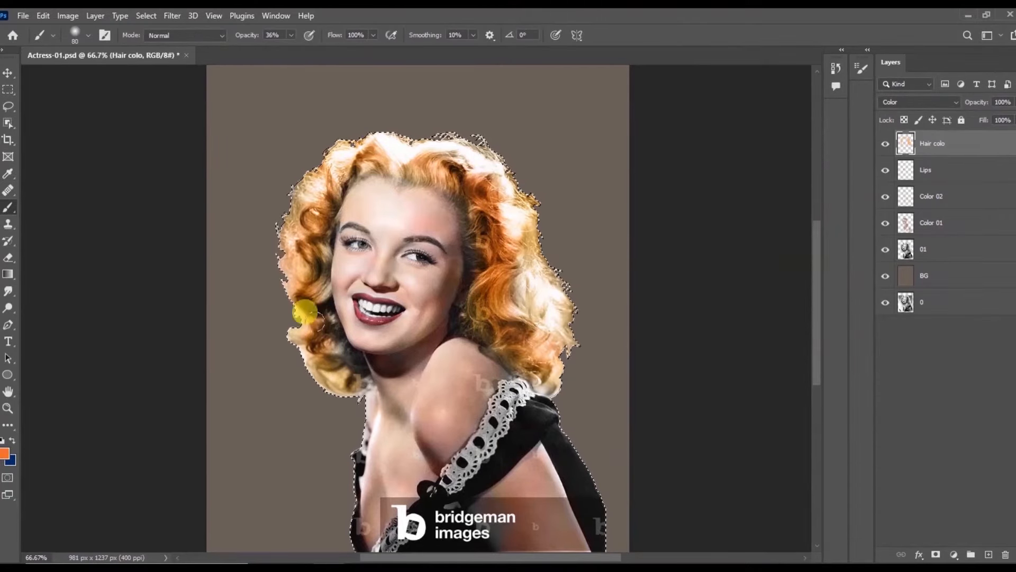
- Blend the orange and golden tones across the curls with the Smudge tool at size 100 and 47% strength
left_click(8, 291)
key("ctrl+plus")
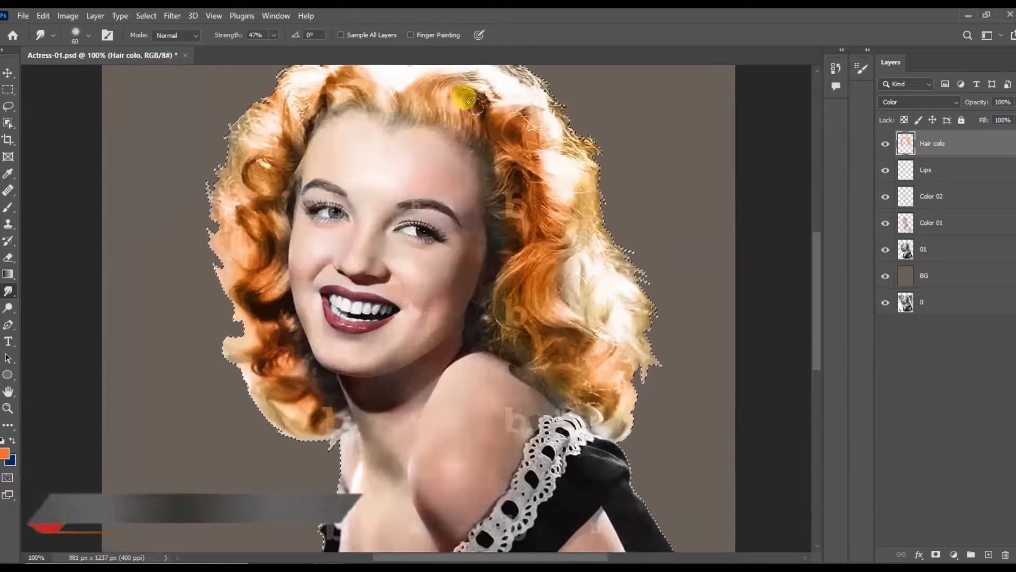
key("bracketright")
key("bracketright")
key("bracketright")
key("bracketright")
mouse_move(513, 301)
left_mouse_down()
mouse_move(554, 305)
mouse_move(510, 326)
mouse_move(514, 346)
mouse_move(557, 360)
left_mouse_up()
left_click_drag(572, 264, 599, 387)
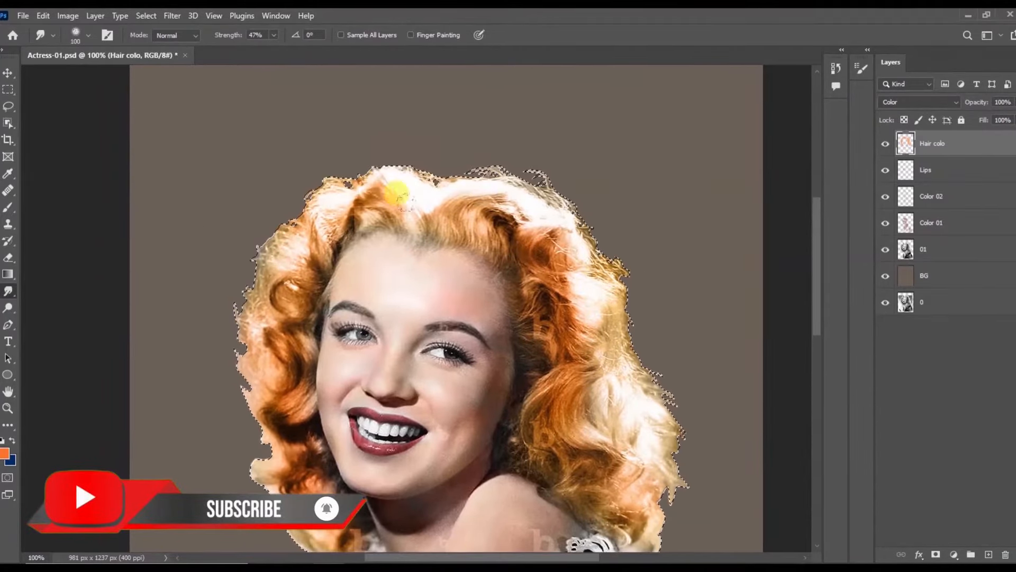
left_click_drag(249, 370, 256, 256)
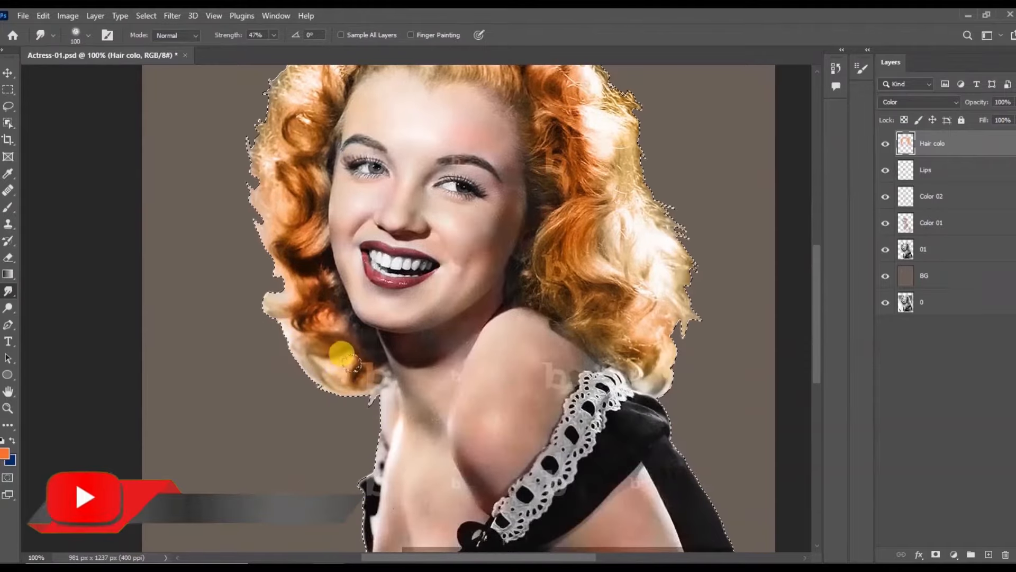
- Shift the Hair colo layer's hue slightly, lower its opacity to 87% and fill to 91%, and save the document
key("ctrl+minus")
key("ctrl+minus")
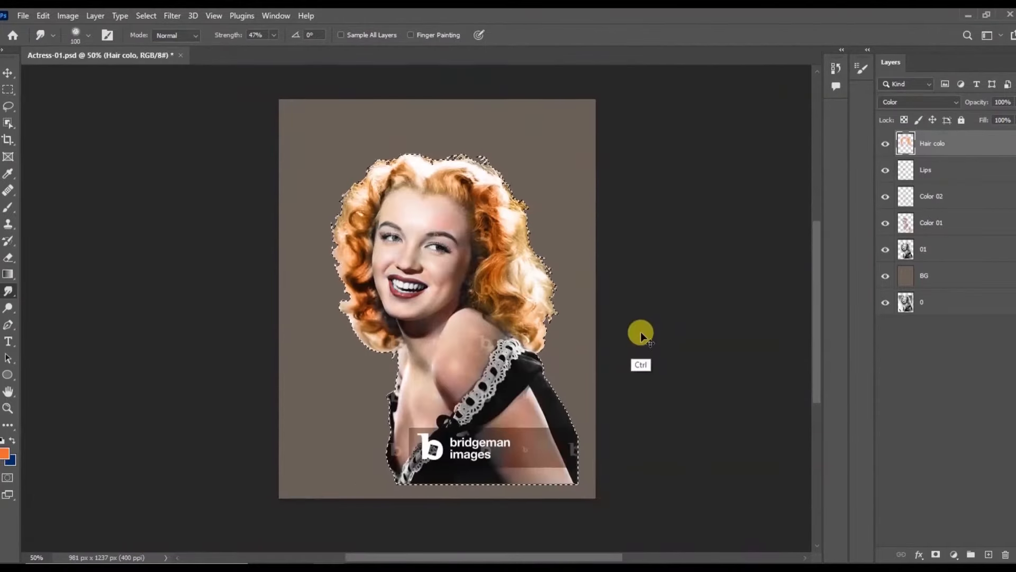
left_click(67, 15)
mouse_move(88, 49)
left_click(230, 117)
left_click_drag(649, 193, 635, 194)
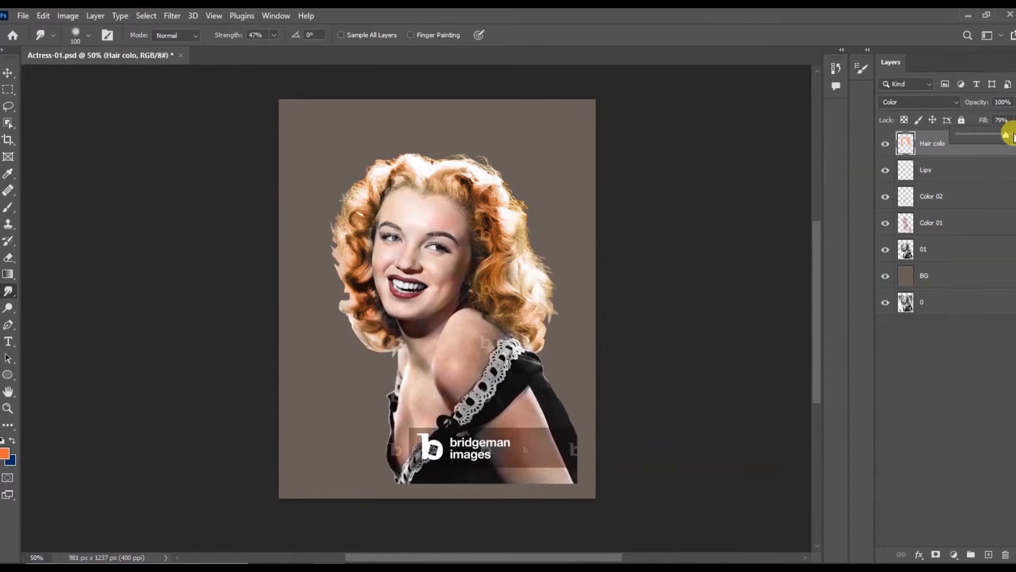
left_click(938, 175)
key("ctrl+s")
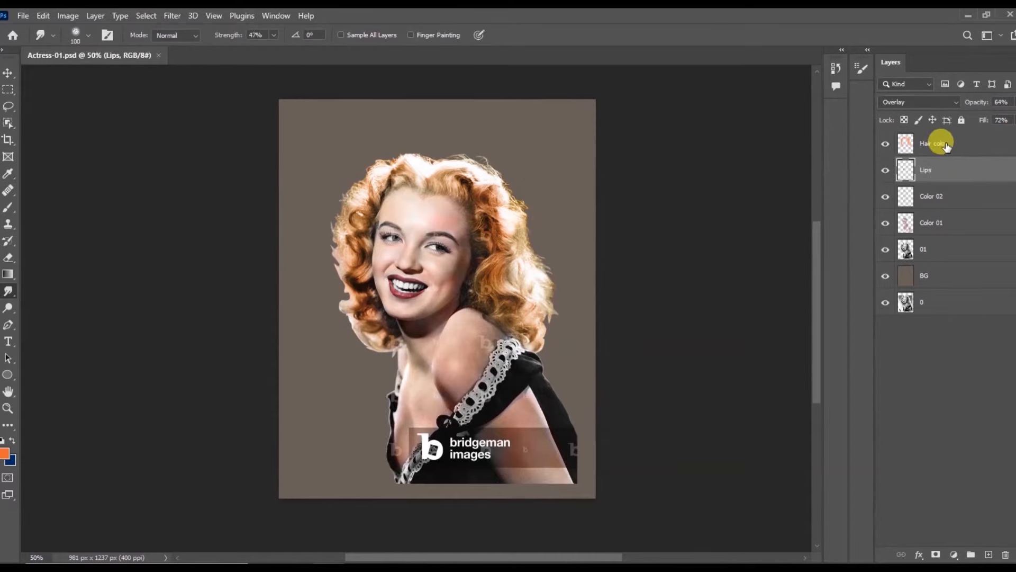
- Shift the hue of the BG layer by +18 with Hue/Saturation
left_click(942, 146)
left_click(918, 279)
left_click(68, 16)
mouse_move(86, 48)
left_click(227, 116)
left_click_drag(649, 193, 656, 198)
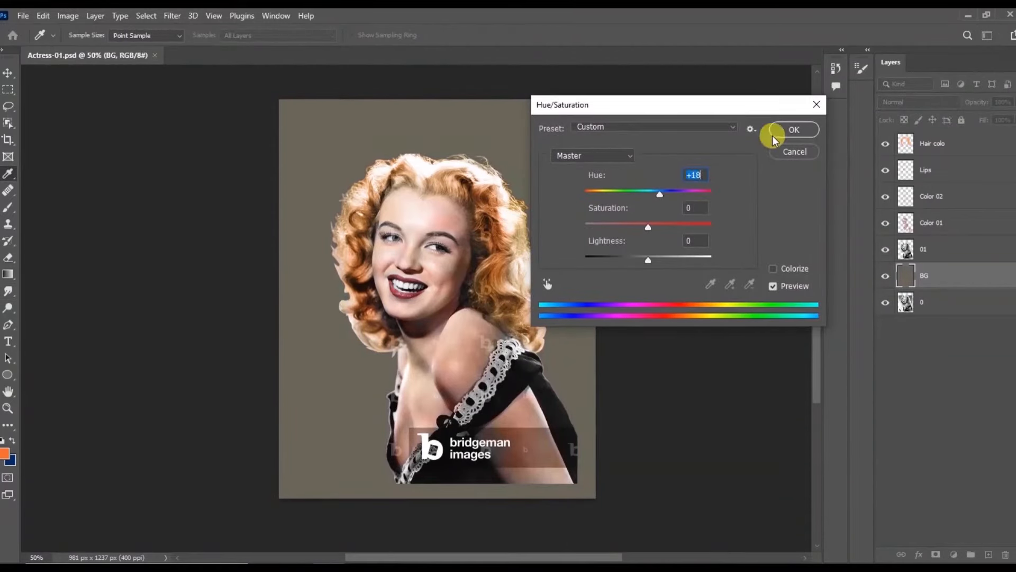
left_click(773, 136)
- Darken the BG layer with a Curves adjustment and save the document
left_click(68, 15)
mouse_move(86, 48)
left_click(228, 69)
left_click_drag(672, 242, 674, 254)
left_click(914, 138)
key("ctrl+s")
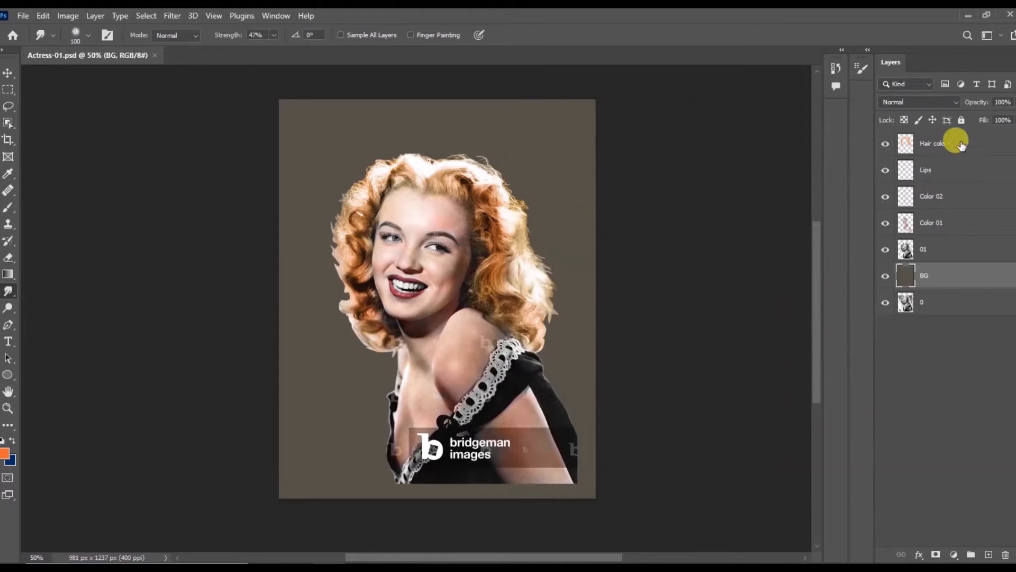
- Group layers 01 through Hair colo, keep a copy of the group below BG, and merge the original into one layer named 01
left_click(966, 154)
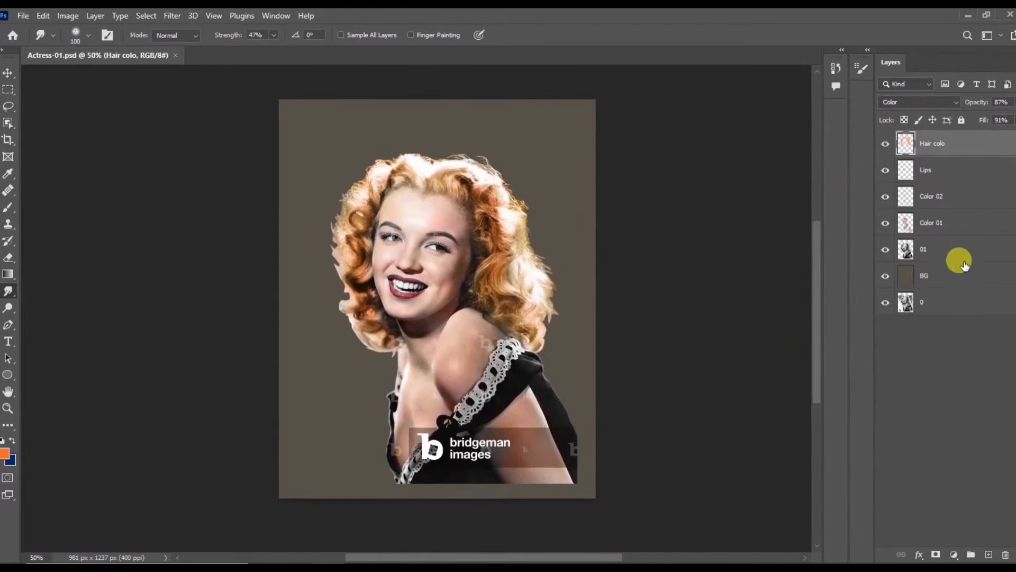
left_click(964, 259)
left_click(937, 142, "shift")
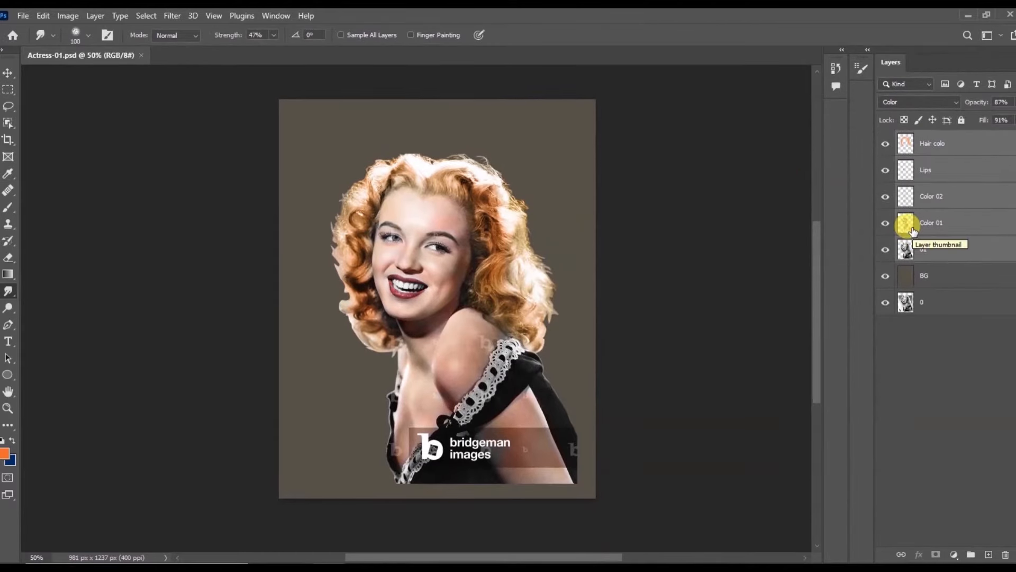
key("ctrl+g")
left_click_drag(935, 141, 936, 172)
left_click(938, 138)
right_click(950, 141)
left_click(866, 461)
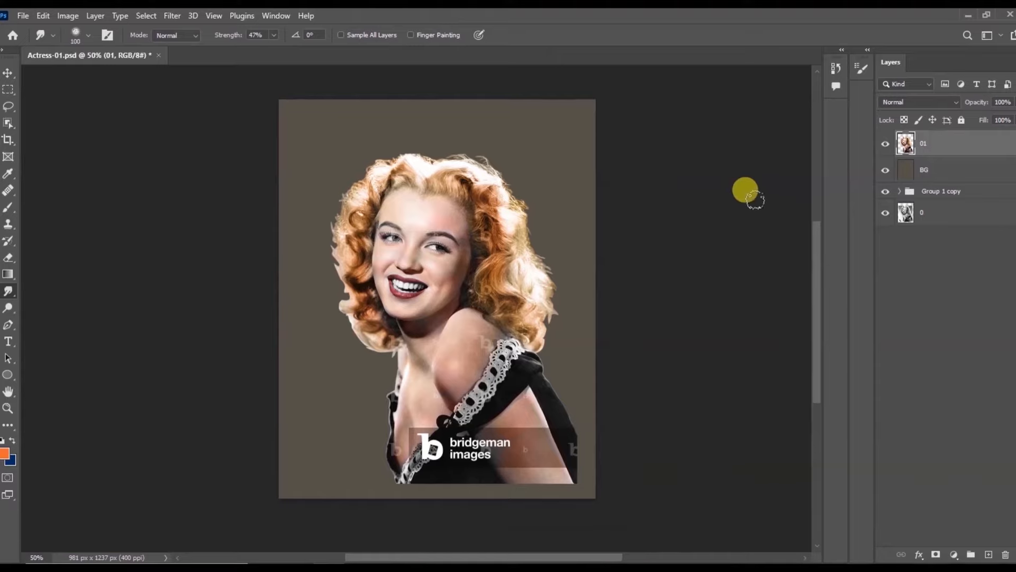
- Widen the canvas on both sides to 1124 px with the Crop tool and fill the BG layer with the sampled background brown
left_click(8, 140)
left_click_drag(594, 295, 618, 302)
key("Return")
left_click(952, 172)
left_click(6, 453)
left_click(756, 159)
key("alt+BackSpace")
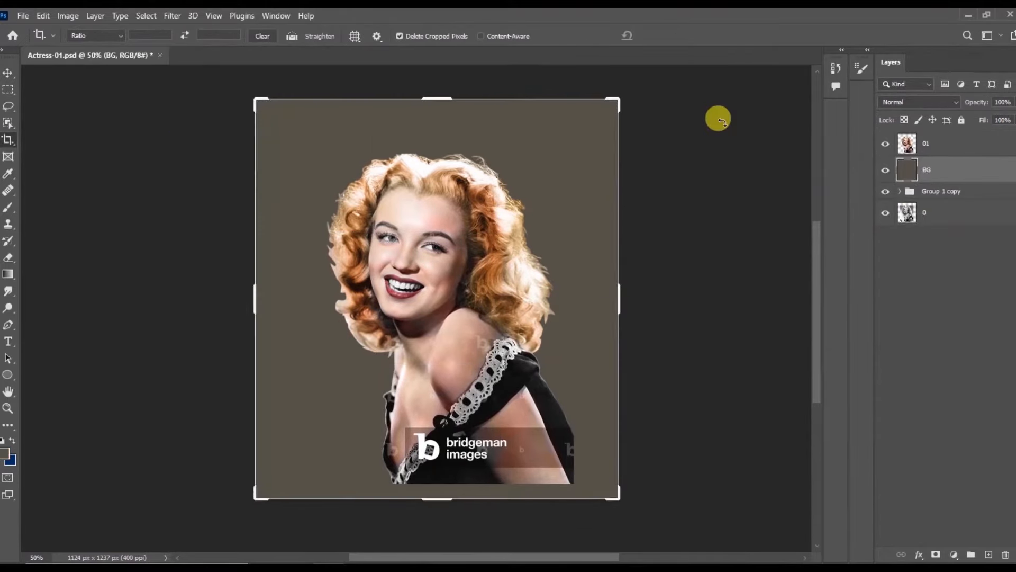
- Duplicate layer 01 and hide the copy beneath it as a backup
left_click(6, 74)
left_click_drag(946, 141, 944, 158, "alt")
left_click(885, 169)
left_click(930, 150)
- Sharpen layer 01 with Unsharp Mask at 59% amount, 1.0 pixel radius and threshold 0
left_click(168, 17)
mouse_move(212, 255)
left_click(370, 312)
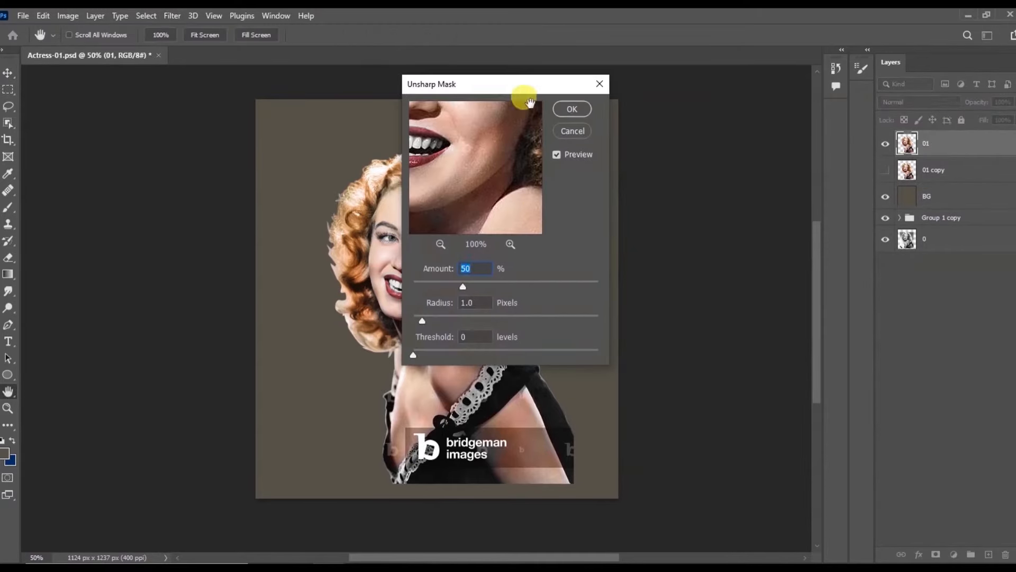
left_click_drag(574, 180, 636, 247)
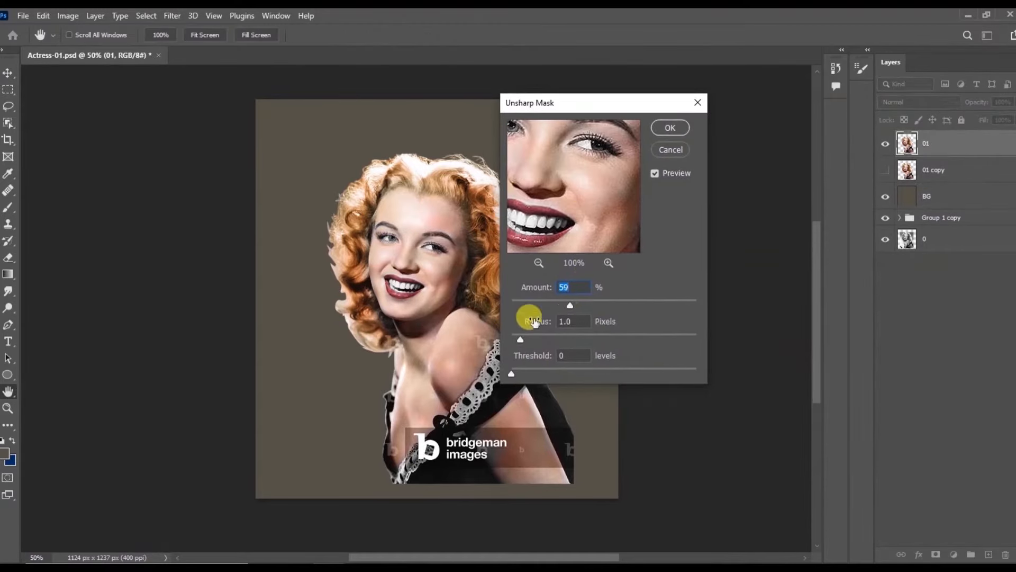
left_click(670, 128)
- Duplicate the sharpened layer 01 and place the duplicate directly below the top layer
key("ctrl+plus")
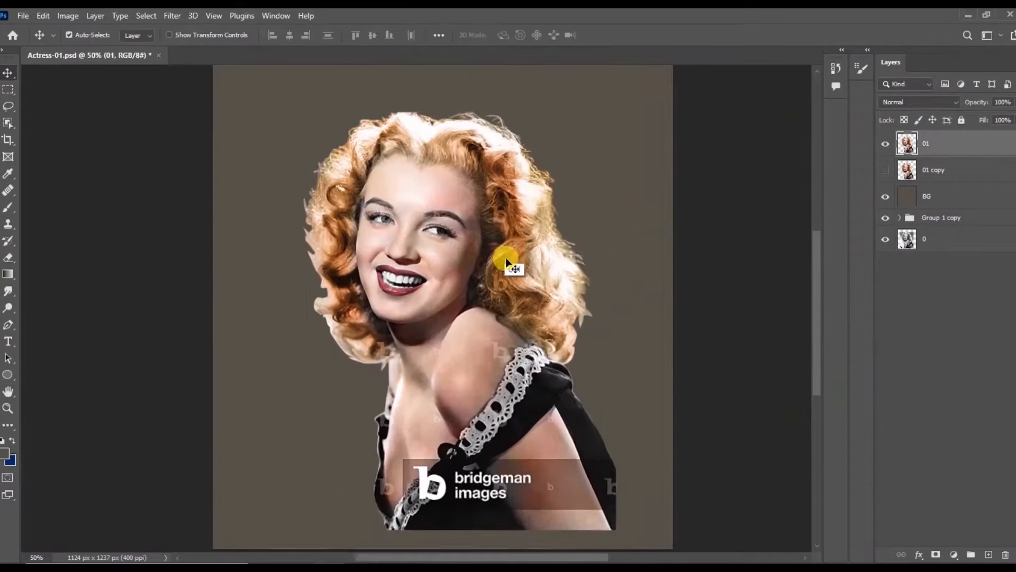
key("ctrl+plus")
left_click(903, 170)
left_click(929, 142)
key("ctrl+j")
key("ctrl+[")
- Apply a High Pass filter with a 3.1 pixel radius to the top 01 layer and blend it as Overlay
left_click(932, 143)
left_click(175, 16)
mouse_move(332, 287)
left_click(354, 301)
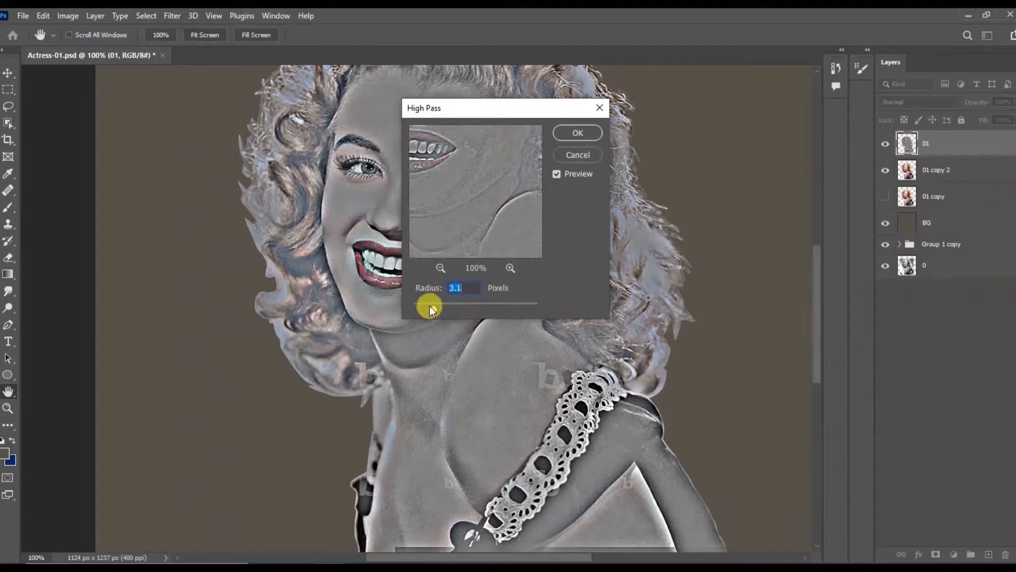
key("Return")
left_click(932, 100)
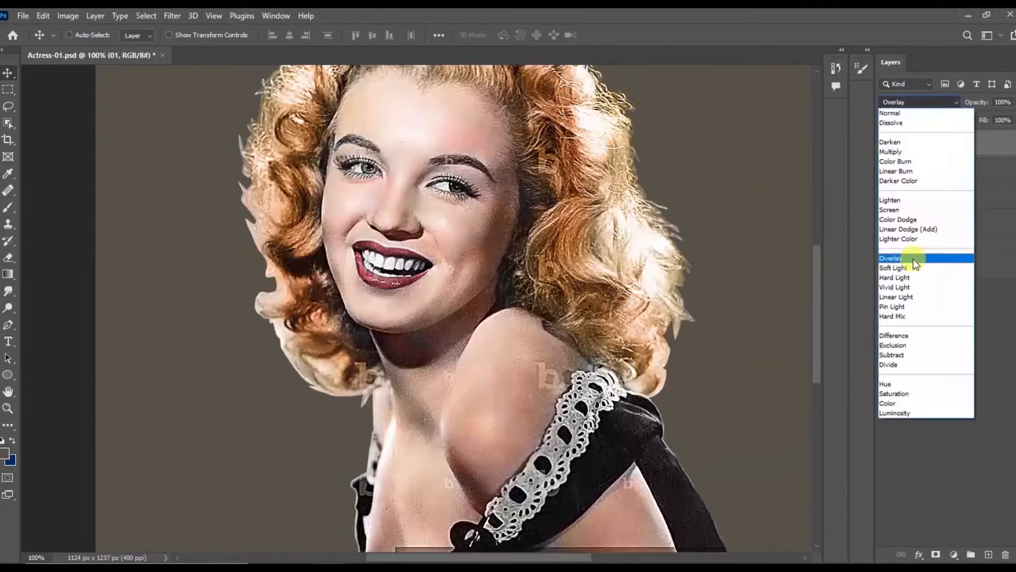
left_click(913, 259)
- Merge the High Pass layer with 01 copy 2 as layer 01 and move the hidden 01 copy below BG
left_click(942, 170, "shift")
right_click(942, 170)
left_click(827, 401)
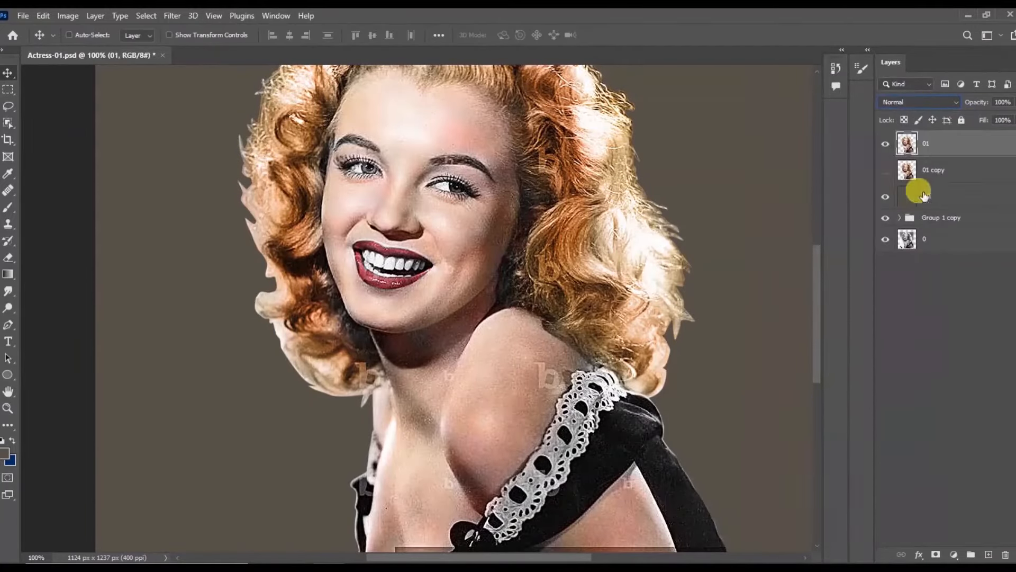
left_click(886, 170)
left_click(930, 170)
left_click(935, 211)
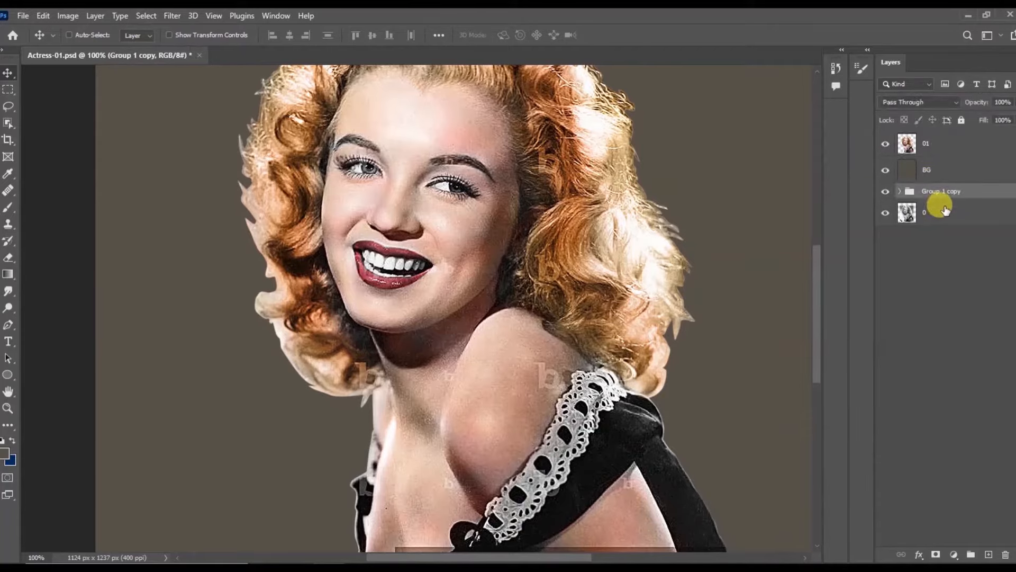
left_click_drag(938, 168, 926, 199)
- Deepen the shadows of layer 01 with Levels, setting the black input level to 20
left_click(617, 159)
key("ctrl+minus")
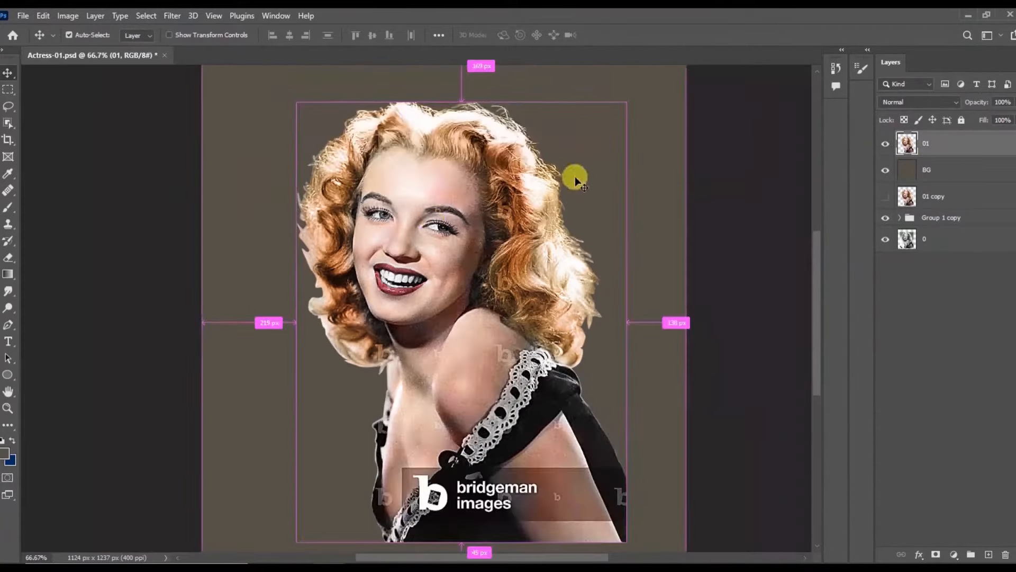
left_click(68, 15)
mouse_move(90, 49)
left_click(223, 61)
left_click_drag(44, 214, 57, 214)
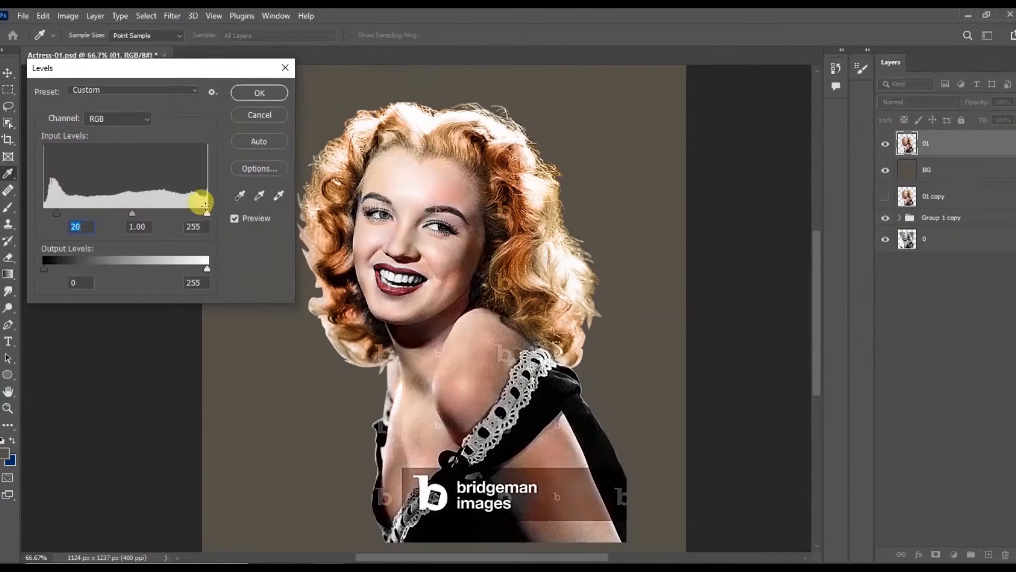
key("Return")
- Save the document under the new name Actress-01a.psd
scroll(486, 258, "down", 3)
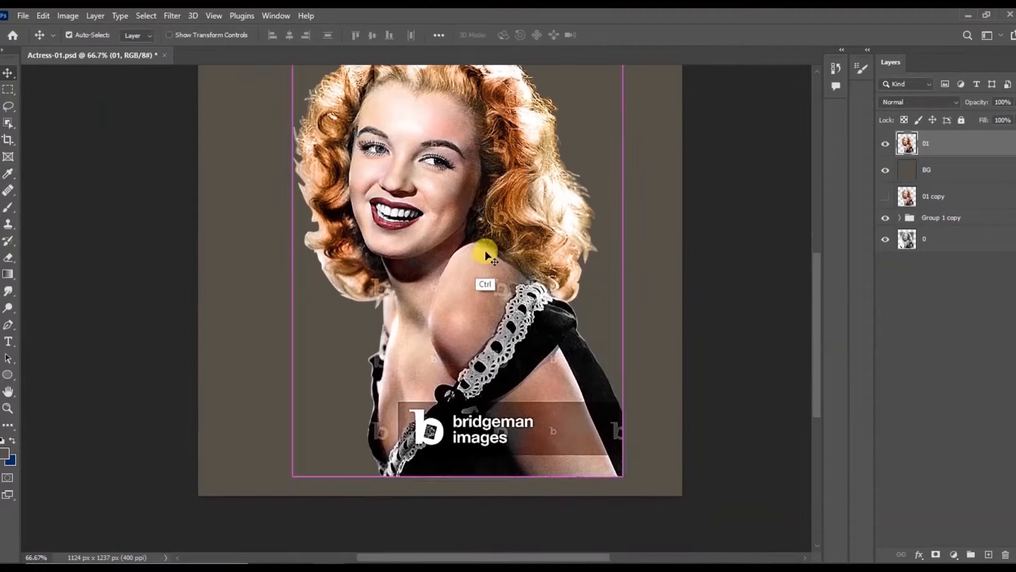
key("ctrl+shift+s")
left_click(125, 252)
type("a")
left_click(386, 349)
- Smooth the skin of the forehead and face on layer 01 with the Smudge tool at 61% strength
key("ctrl+plus")
key("ctrl+plus")
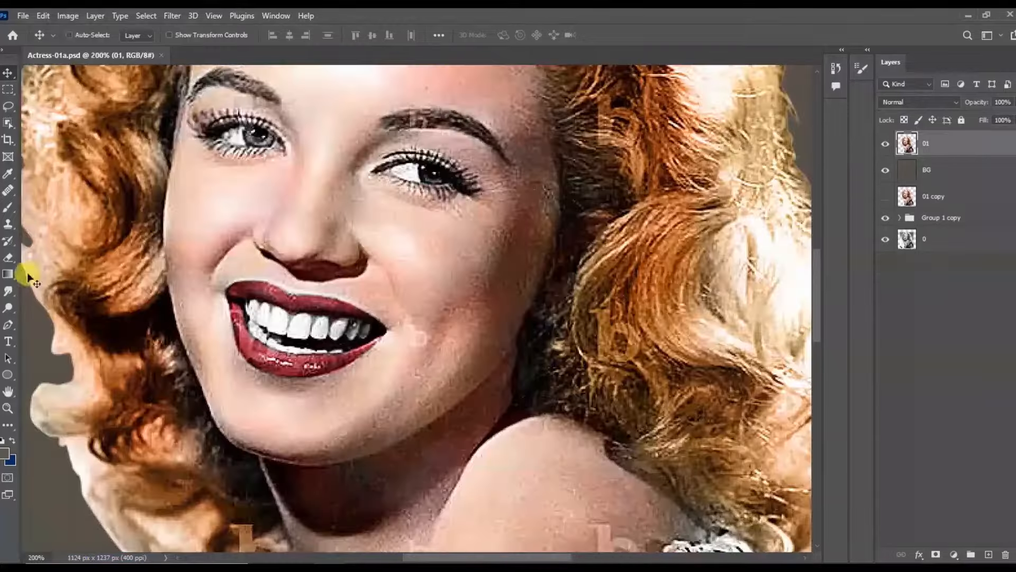
left_click(8, 290)
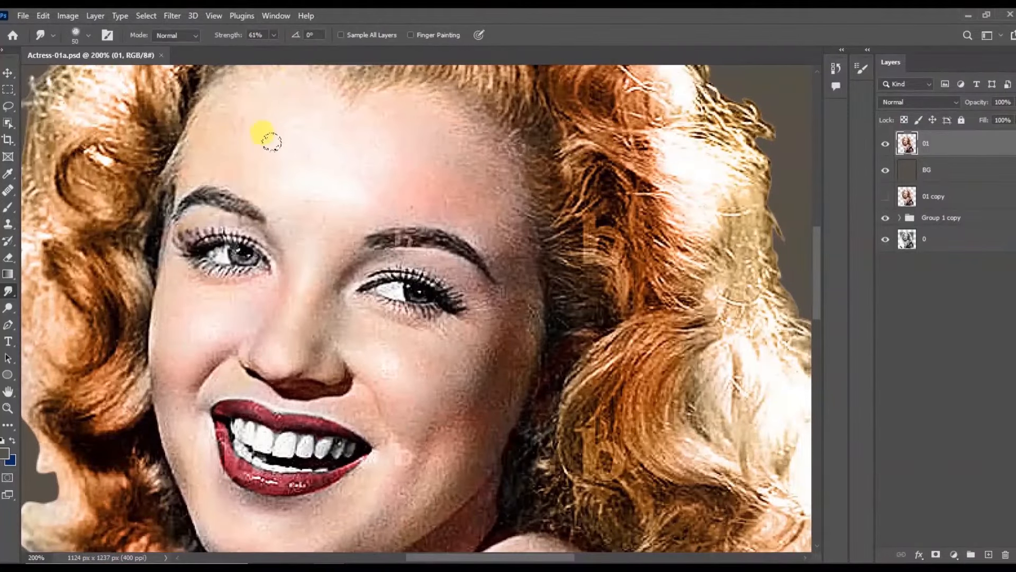
scroll(332, 185, "up", 3)
scroll(352, 191, "down", 2)
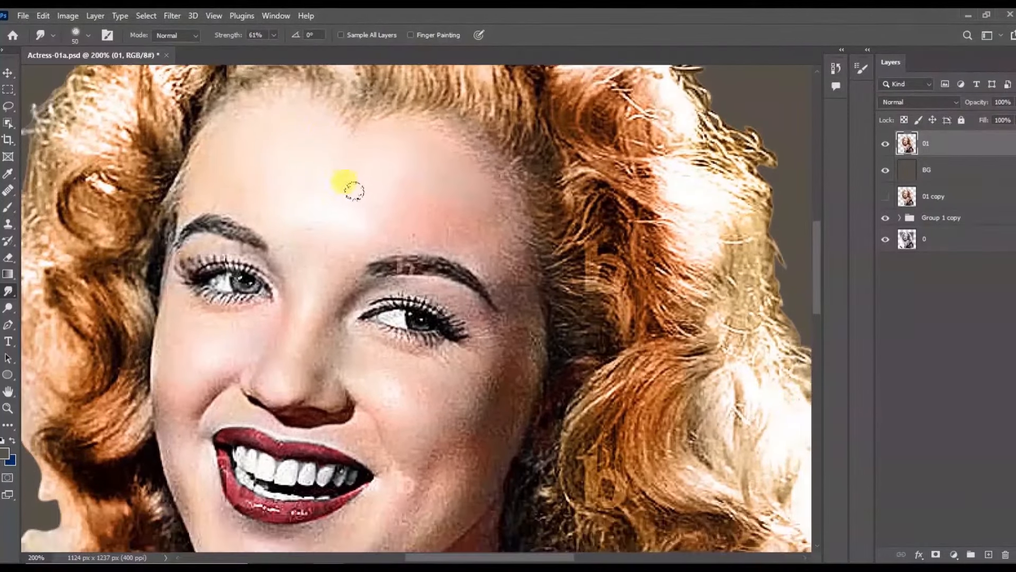
key("ctrl+plus")
left_click_drag(238, 150, 281, 253)
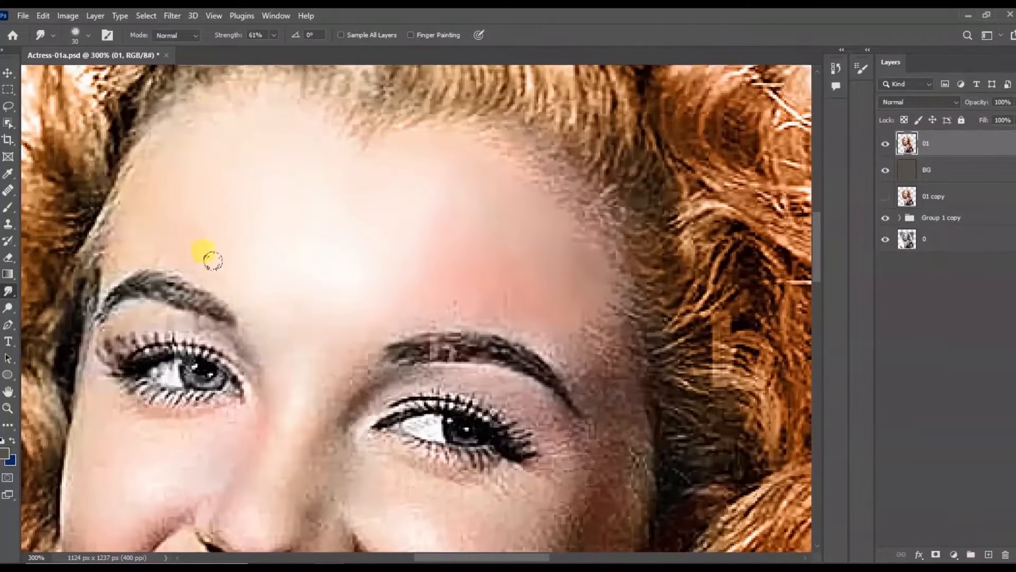
key("bracketleft")
left_click_drag(574, 306, 605, 408)
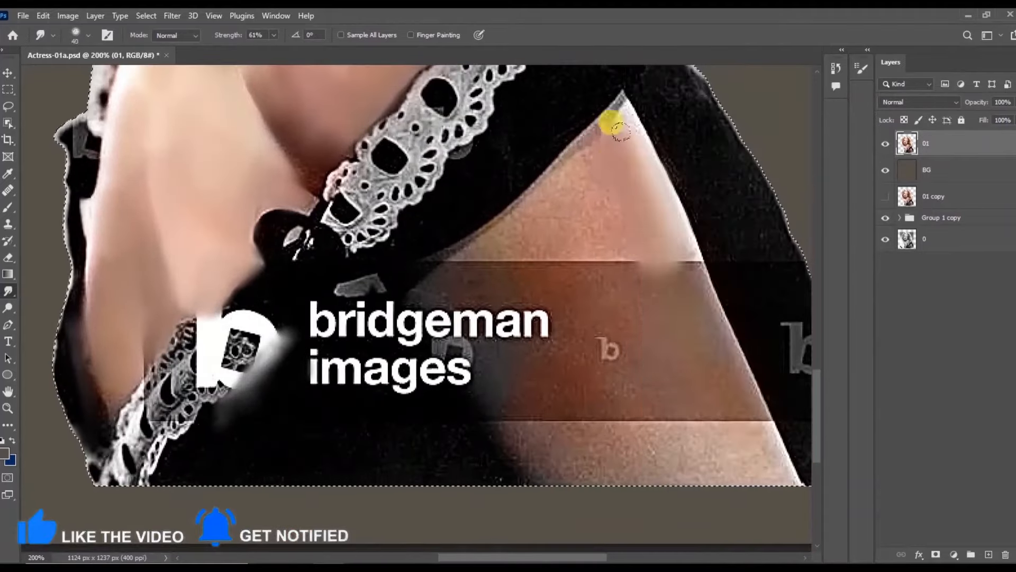
- Clear the selection, smudge the chest, dress and arm smooth to blend out the watermark band, and save the document
left_click_drag(199, 303, 228, 381)
key("ctrl+d")
left_click_drag(414, 331, 314, 236)
mouse_move(662, 397)
left_mouse_down()
mouse_move(536, 323)
mouse_move(628, 323)
left_mouse_up()
left_click_drag(445, 402, 350, 402)
key("bracketright")
left_click_drag(265, 133, 336, 334)
left_click_drag(736, 284, 643, 179)
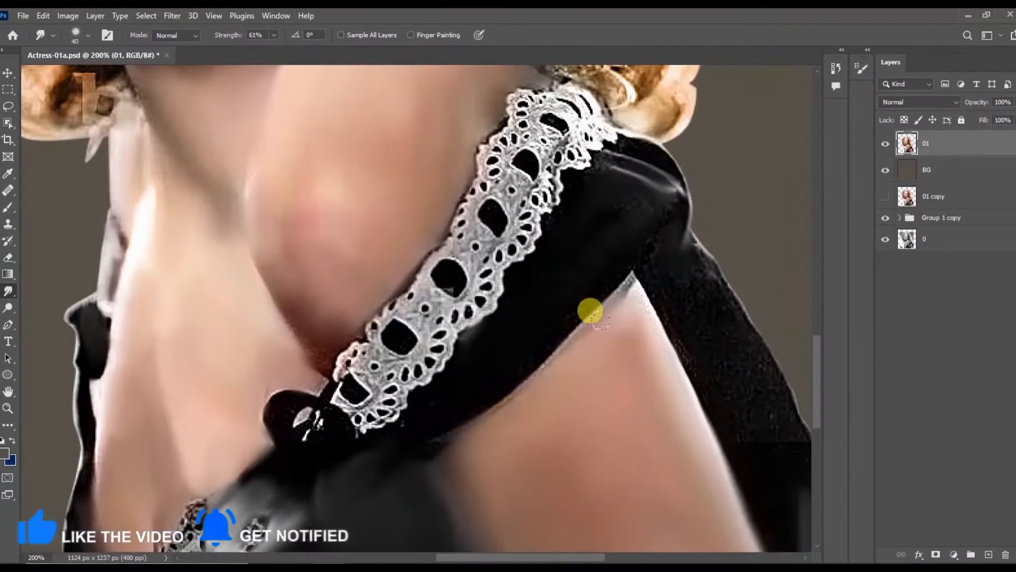
left_click_drag(482, 466, 468, 328)
key("ctrl+minus")
key("ctrl+minus")
key("ctrl+s")
- Enlarge the Smudge brush to size 150
key("ctrl+plus")
key("ctrl+minus")
key("bracketright")
key("bracketright")
key("bracketright")
key("bracketright")
key("bracketright")
key("bracketright")
key("bracketright")
key("bracketright")
key("bracketright")
key("bracketright")
key("ctrl+plus")
left_click_drag(411, 194, 458, 286)
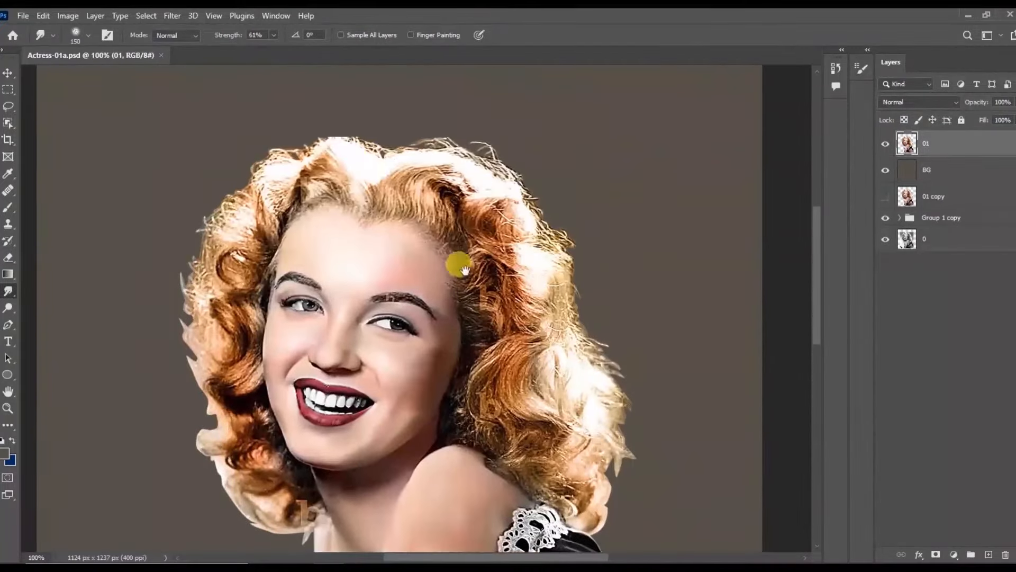
- Save the document as Actress-01.psd, replacing the existing file
key("ctrl+minus")
key("ctrl+shift+s")
double_click(172, 118)
left_click(548, 301)
left_click(107, 35)
left_click(863, 68)
left_click(276, 16)
key("Escape")
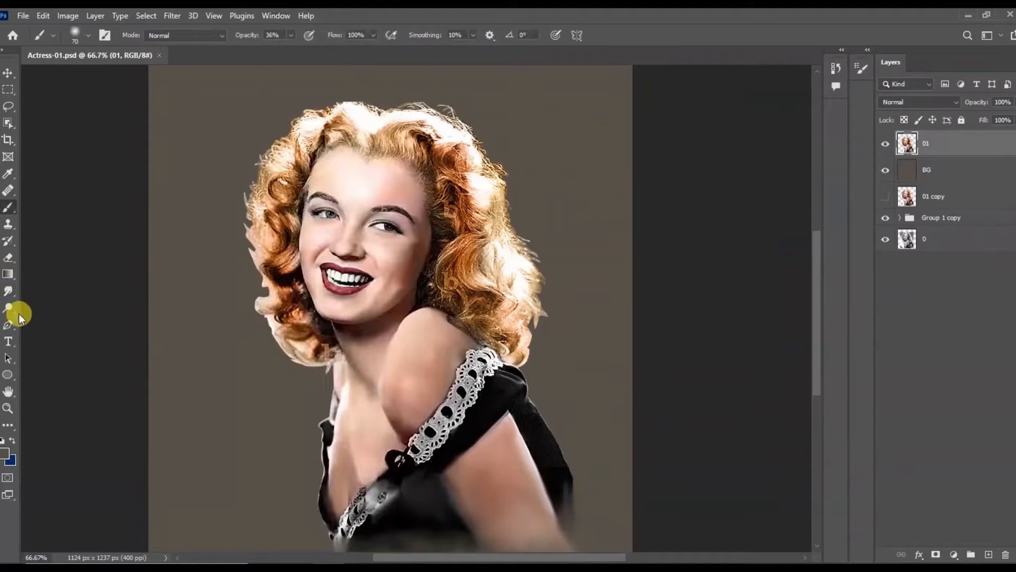
- Choose a hair brush preset for the Smudge tool from the Artisa Ultimate Hair Brushes set
left_click(108, 35)
left_click(276, 15)
left_click(286, 140)
left_click(841, 64)
left_click(879, 141)
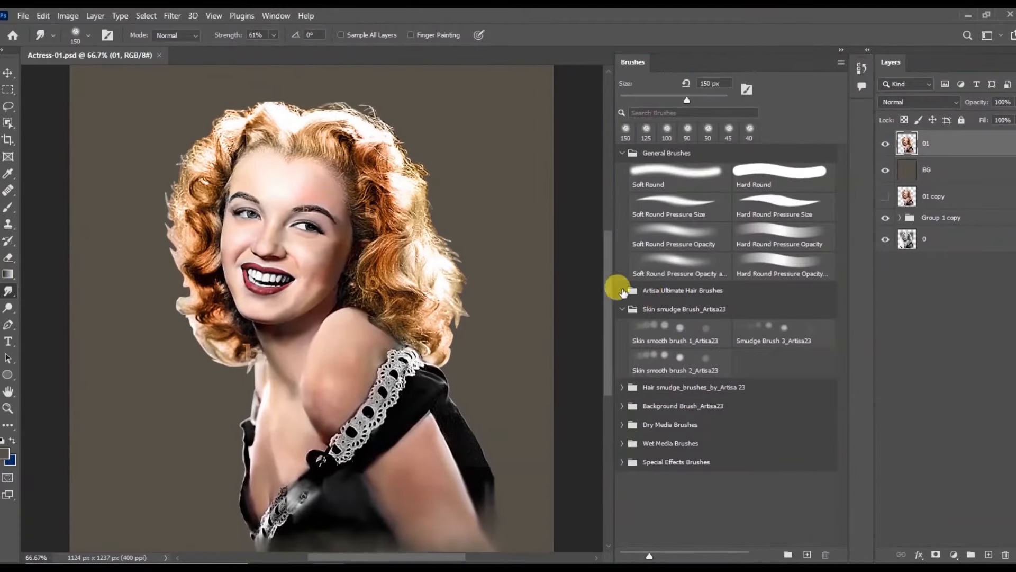
left_click(630, 291)
scroll(821, 332, "down", 2)
left_click(794, 439)
left_click(841, 50)
- Smudge the front hair waves above the forehead into smooth strands with a size 20 hair brush at 78% strength
key("ctrl+plus")
left_click_drag(454, 129, 471, 204)
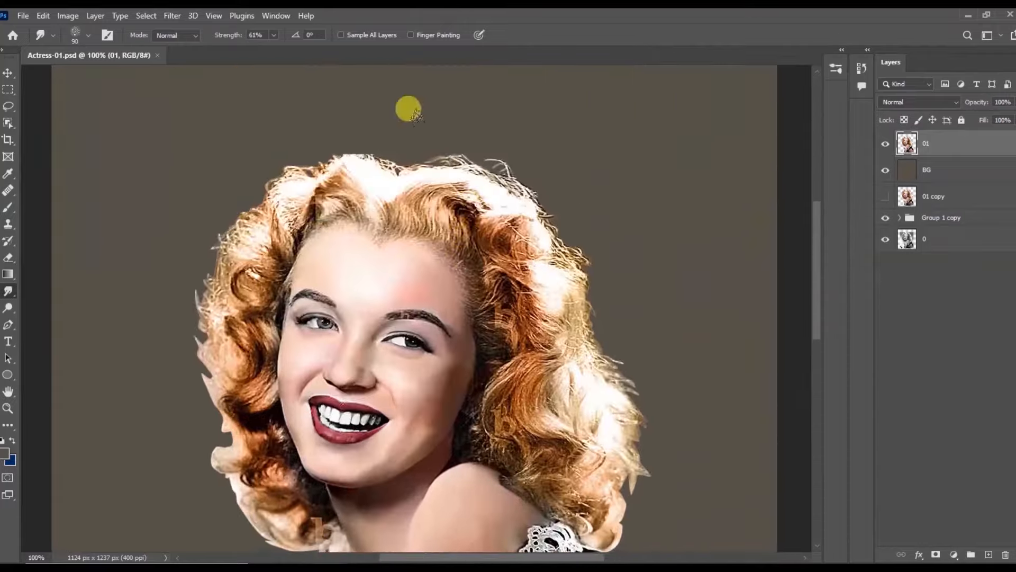
key("ctrl+plus")
left_click_drag(439, 69, 418, 222)
key("bracketleft")
key("bracketleft")
key("bracketleft")
key("bracketleft")
key("bracketleft")
key("bracketleft")
key("bracketleft")
key("bracketleft")
key("bracketleft")
left_click(274, 35)
left_click(293, 50)
mouse_move(360, 249)
left_mouse_down()
mouse_move(393, 212)
mouse_move(477, 225)
left_mouse_up()
mouse_move(376, 281)
left_mouse_down()
mouse_move(358, 300)
mouse_move(327, 309)
mouse_move(335, 232)
mouse_move(307, 245)
mouse_move(331, 187)
mouse_move(294, 270)
mouse_move(272, 266)
mouse_move(226, 165)
mouse_move(275, 292)
mouse_move(328, 322)
mouse_move(261, 290)
mouse_move(216, 211)
left_mouse_up()
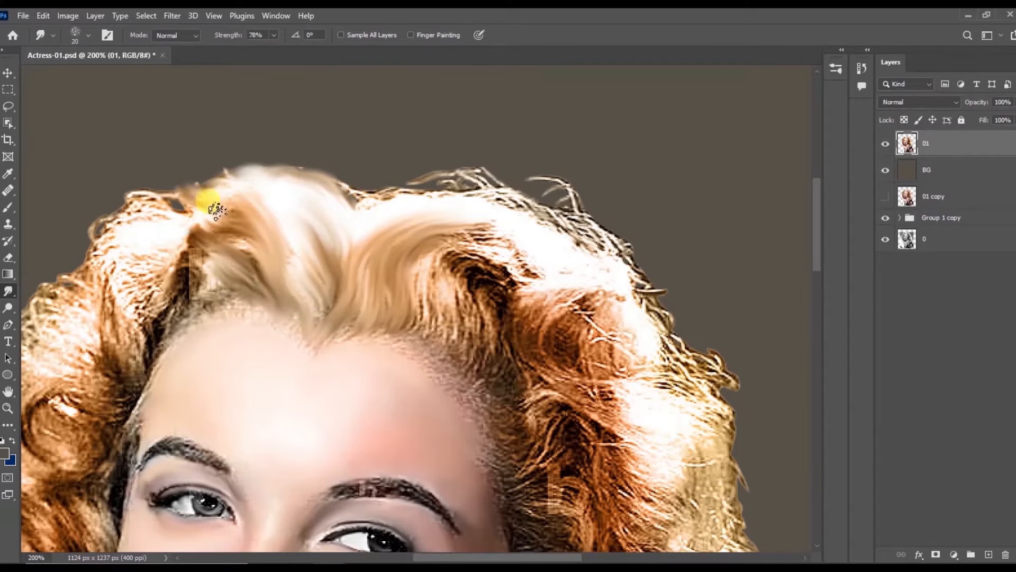
- Smudge the crown and the long curls on the right side of the hair smooth, varying the brush up to size 25
key("bracketright")
mouse_move(418, 272)
left_mouse_down()
mouse_move(490, 268)
mouse_move(468, 191)
mouse_move(597, 238)
mouse_move(496, 365)
mouse_move(577, 285)
left_mouse_up()
mouse_move(543, 326)
left_mouse_down()
mouse_move(489, 200)
mouse_move(517, 225)
mouse_move(429, 265)
mouse_move(468, 260)
mouse_move(573, 200)
mouse_move(585, 290)
mouse_move(606, 336)
mouse_move(589, 396)
mouse_move(485, 368)
mouse_move(438, 328)
mouse_move(457, 360)
left_mouse_up()
key("bracketleft")
key("bracketleft")
key("bracketright")
mouse_move(458, 390)
left_mouse_down()
mouse_move(406, 259)
mouse_move(491, 305)
mouse_move(451, 431)
mouse_move(612, 307)
mouse_move(537, 202)
left_mouse_up()
key("bracketleft")
key("bracketright")
key("bracketright")
mouse_move(527, 256)
left_mouse_down()
mouse_move(302, 320)
mouse_move(475, 336)
mouse_move(656, 302)
mouse_move(638, 431)
mouse_move(538, 422)
mouse_move(520, 280)
left_mouse_up()
mouse_move(556, 338)
left_mouse_down()
mouse_move(465, 277)
mouse_move(365, 306)
mouse_move(563, 431)
mouse_move(529, 408)
mouse_move(551, 186)
left_mouse_up()
key("bracketleft")
key("bracketleft")
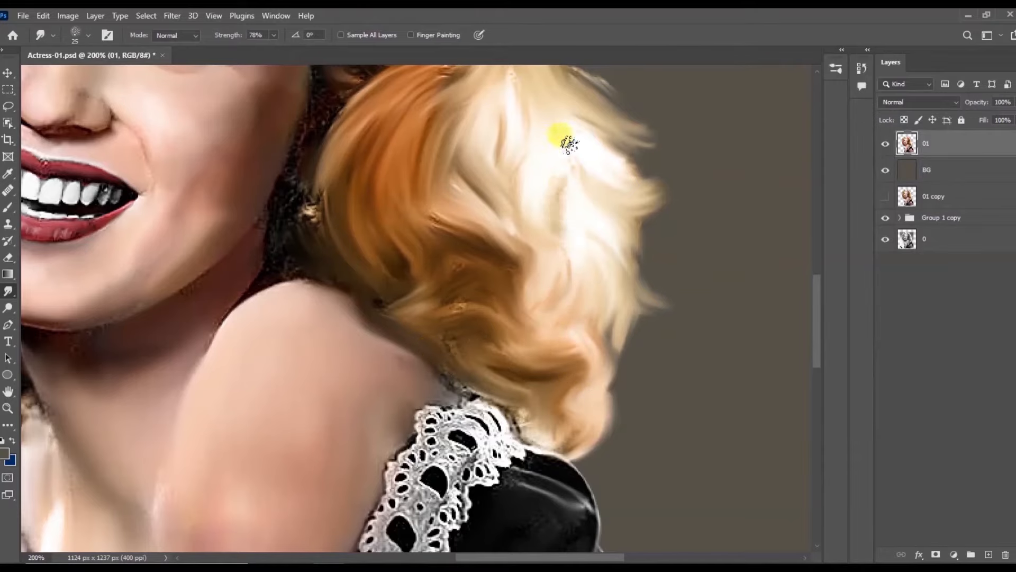
- Smudge the remaining hair around the face and down the left-side curls into smooth strands
scroll(529, 222, "up", 10)
left_click_drag(522, 257, 497, 196)
mouse_move(68, 186)
left_mouse_down()
mouse_move(285, 158)
mouse_move(392, 168)
left_mouse_up()
mouse_move(289, 200)
left_mouse_down()
mouse_move(334, 140)
mouse_move(345, 214)
mouse_move(253, 229)
mouse_move(175, 295)
mouse_move(270, 334)
left_mouse_up()
mouse_move(286, 339)
left_mouse_down()
mouse_move(297, 271)
mouse_move(216, 342)
mouse_move(316, 320)
left_mouse_up()
scroll(317, 320, "down", 5)
mouse_move(281, 204)
left_mouse_down()
mouse_move(277, 266)
mouse_move(249, 282)
mouse_move(200, 176)
mouse_move(171, 234)
mouse_move(207, 342)
mouse_move(255, 366)
mouse_move(230, 398)
mouse_move(286, 334)
mouse_move(185, 296)
mouse_move(176, 366)
mouse_move(274, 356)
mouse_move(318, 440)
mouse_move(307, 395)
mouse_move(289, 448)
mouse_move(362, 428)
mouse_move(330, 454)
mouse_move(264, 434)
mouse_move(158, 339)
left_mouse_up()
scroll(307, 343, "down", 4)
scroll(318, 408, "down", 3)
left_click_drag(201, 125, 237, 412)
- Expand the canvas to 1183 x 1309 px with the Crop tool and refill the BG layer with the foreground color
key("ctrl+minus")
scroll(336, 215, "down", 5)
key("ctrl+minus")
key("c")
left_click_drag(441, 469, 463, 488)
left_click_drag(624, 269, 634, 269)
key("Return")
left_click(927, 172)
key("alt+BackSpace")
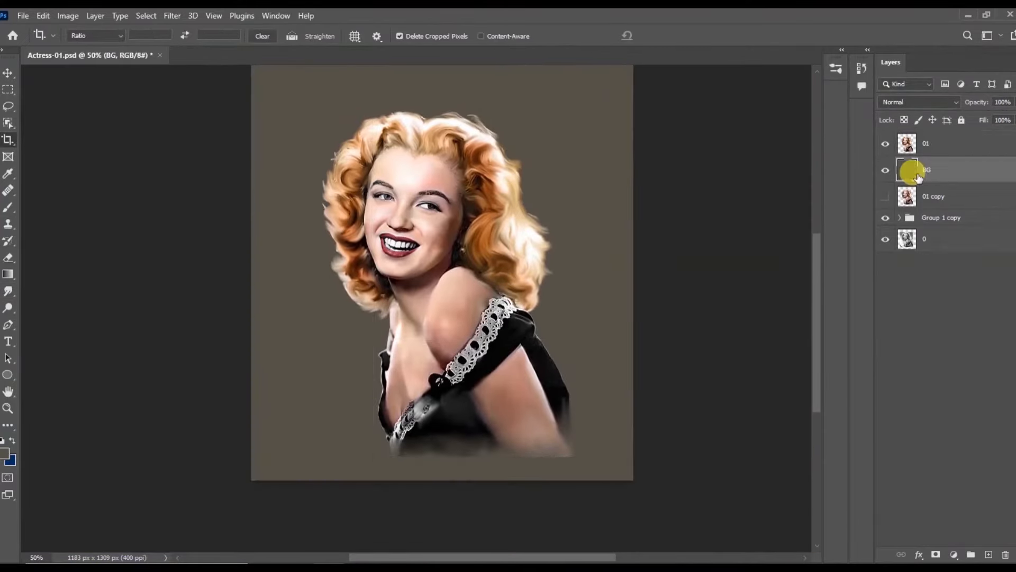
- Choose the Hair 4 preset for the Smudge tool on layer 01, lower its strength, and save the document
left_click(921, 143)
key("r")
left_click(107, 35)
left_click(276, 15)
left_click(302, 140)
left_click_drag(579, 63, 865, 90)
left_click(863, 97)
left_click_drag(839, 202, 838, 292)
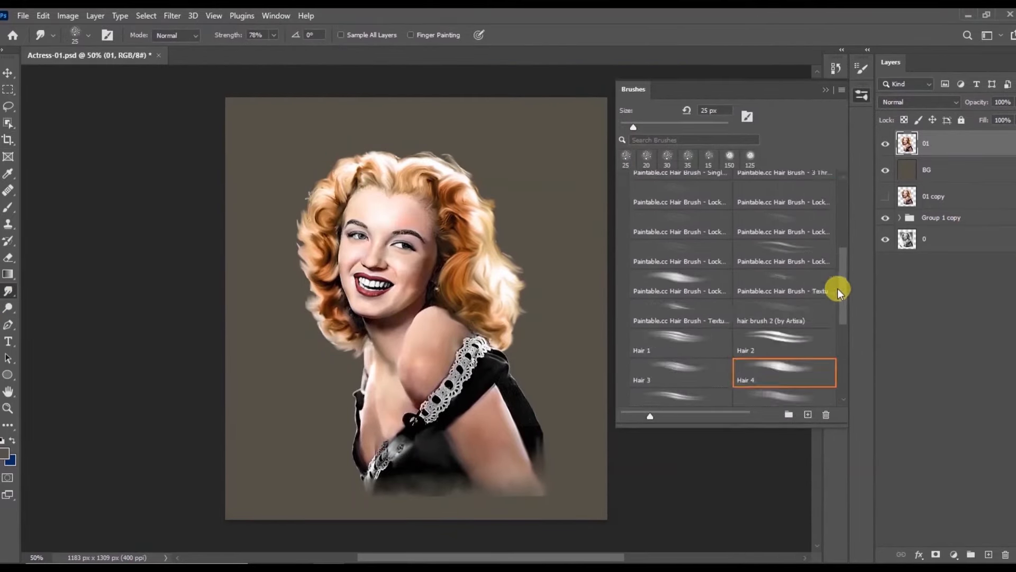
left_click(785, 373)
left_click(827, 88)
key("4")
key("3")
key("ctrl+s")
- Add a new layer named "Bg Color" directly beneath layer 01 and save the document
left_click(988, 555, "ctrl")
double_click(973, 170)
type("Bg Color")
key("Return")
key("ctrl+s")
- Choose a textured preset from a background brush set for the Brush tool
key("b")
left_click(862, 68)
left_click(862, 96)
left_click_drag(844, 228, 845, 371)
left_click(623, 340)
left_click(679, 365)
left_click(859, 97)
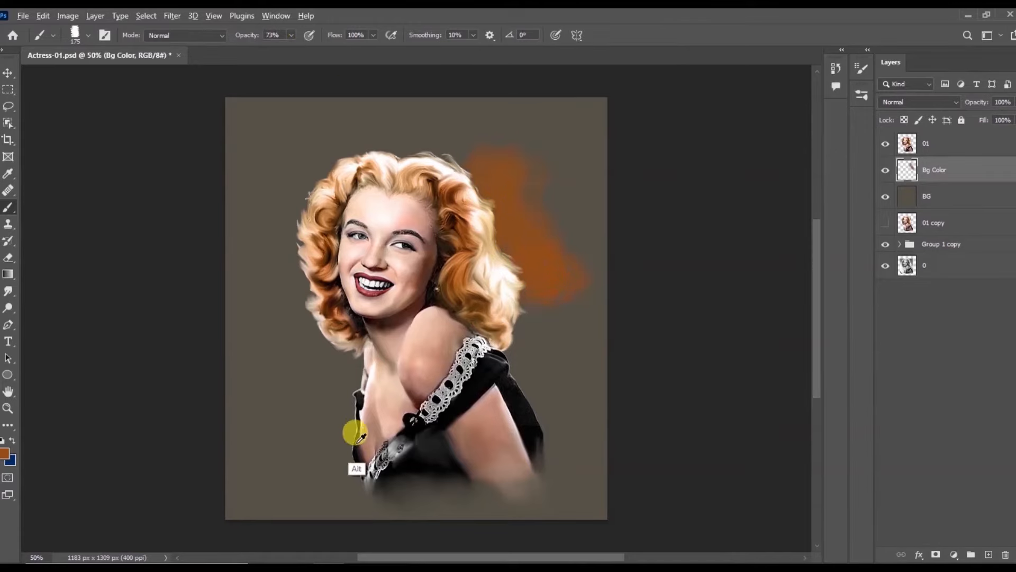
- Paint orange and dark brown patches behind both sides of the hair on the Bg Color layer, using sampled colors
mouse_move(498, 217)
left_mouse_down()
mouse_move(520, 204)
mouse_move(517, 181)
mouse_move(502, 158)
mouse_move(450, 138)
mouse_move(487, 173)
mouse_move(505, 147)
mouse_move(450, 110)
mouse_move(407, 115)
mouse_move(383, 172)
mouse_move(499, 120)
mouse_move(533, 137)
mouse_move(514, 97)
mouse_move(487, 111)
mouse_move(480, 102)
mouse_move(504, 114)
mouse_move(501, 142)
mouse_move(463, 94)
mouse_move(348, 102)
mouse_move(415, 140)
mouse_move(303, 121)
mouse_move(511, 290)
left_mouse_up()
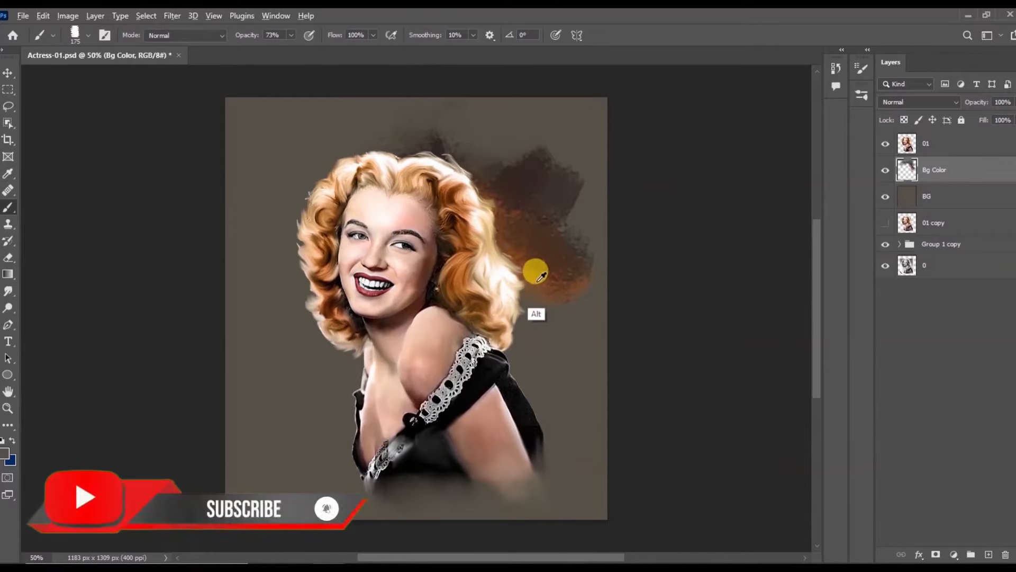
left_click(537, 179, "alt")
mouse_move(300, 348)
left_mouse_down()
mouse_move(318, 348)
mouse_move(279, 402)
mouse_move(296, 448)
left_mouse_up()
mouse_move(516, 326)
left_mouse_down()
mouse_move(533, 376)
mouse_move(576, 256)
mouse_move(574, 277)
mouse_move(556, 236)
mouse_move(558, 145)
left_mouse_up()
left_click(603, 263, "alt")
left_click(556, 172, "alt")
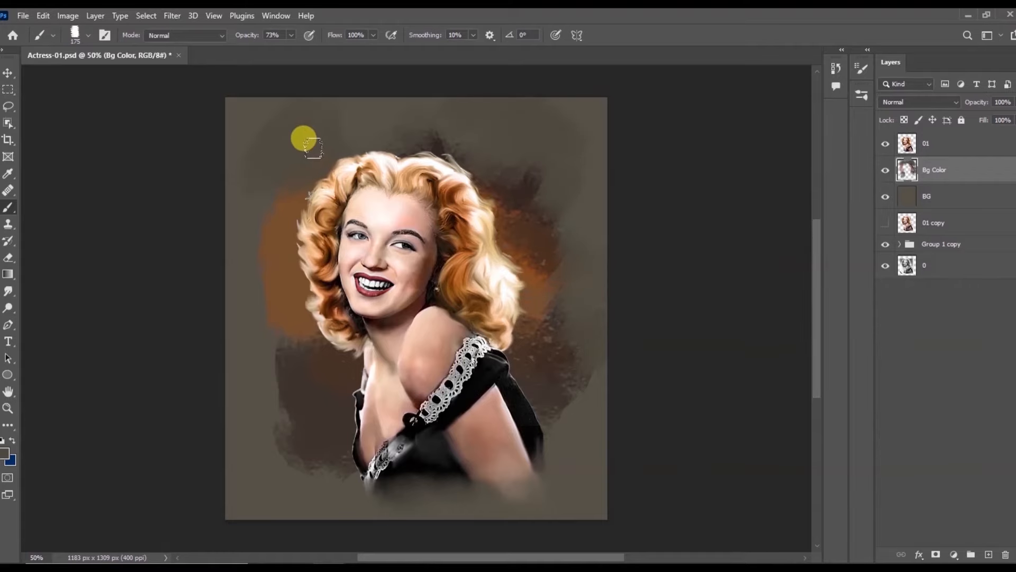
- Paint dark, near-black strokes across the lower background on both sides of the dress and beneath it
mouse_move(350, 451)
left_mouse_down()
mouse_move(344, 440)
mouse_move(321, 440)
mouse_move(297, 460)
mouse_move(269, 391)
mouse_move(275, 356)
mouse_move(294, 442)
left_mouse_up()
left_click(277, 360, "alt")
mouse_move(454, 470)
left_mouse_down()
mouse_move(423, 449)
mouse_move(435, 489)
left_mouse_up()
mouse_move(414, 440)
left_mouse_down()
mouse_move(412, 473)
mouse_move(446, 484)
mouse_move(379, 485)
mouse_move(524, 434)
mouse_move(545, 445)
mouse_move(563, 434)
mouse_move(598, 494)
mouse_move(543, 486)
left_mouse_up()
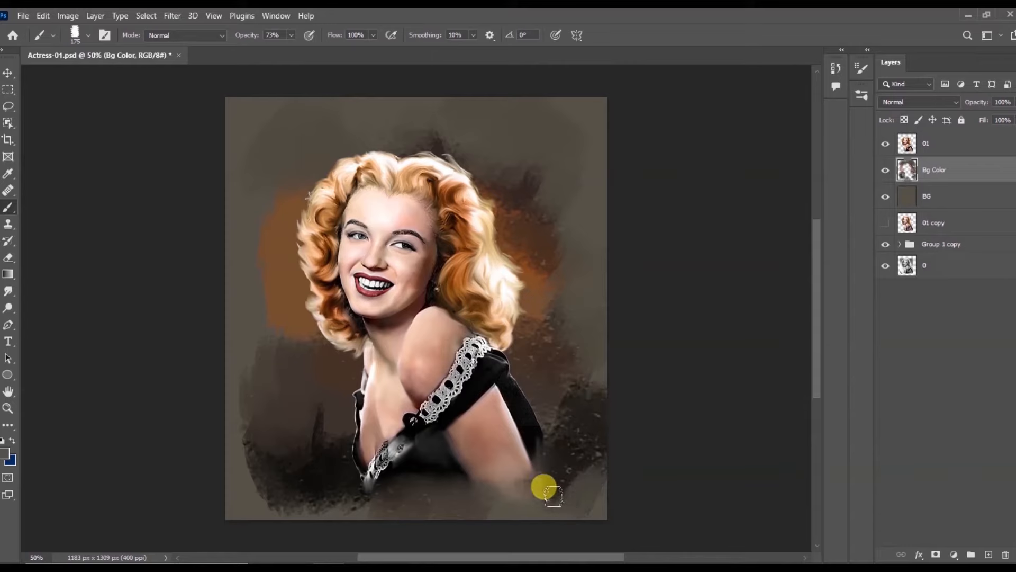
left_click_drag(574, 386, 576, 357)
left_click(589, 442, "alt")
- Paint a light tan glow beside the left curls and blend it into the background with sampled brown tones
mouse_move(300, 308)
left_mouse_down()
mouse_move(270, 303)
mouse_move(252, 274)
mouse_move(270, 244)
mouse_move(281, 283)
mouse_move(268, 338)
mouse_move(316, 371)
mouse_move(290, 322)
mouse_move(260, 312)
left_mouse_up()
left_click(495, 270, "alt")
key("ctrl+z")
left_click(331, 356, "alt")
left_click(279, 330, "alt")
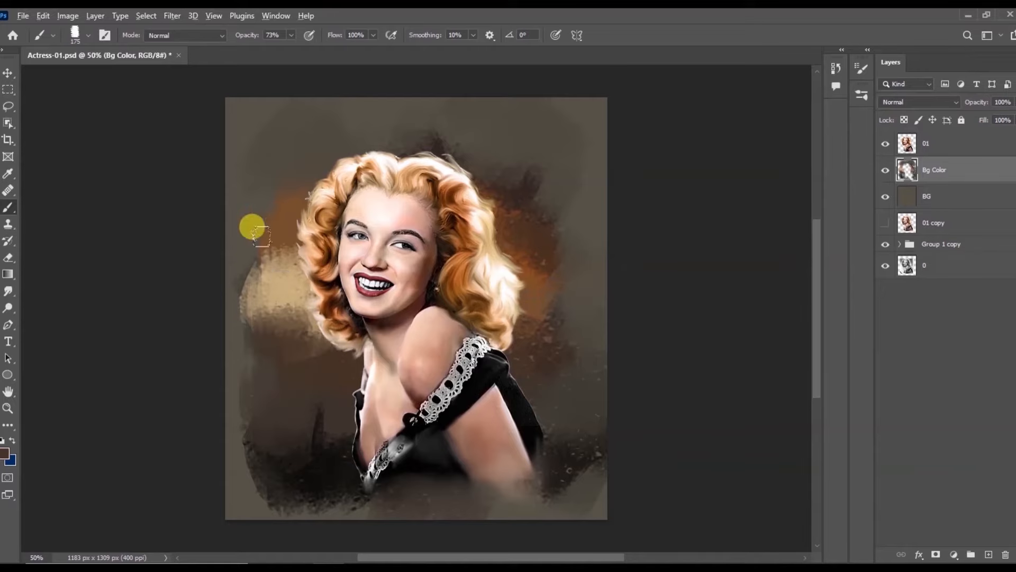
mouse_move(252, 227)
left_mouse_down()
mouse_move(271, 254)
mouse_move(244, 267)
mouse_move(263, 312)
mouse_move(241, 271)
left_mouse_up()
left_click(288, 226, "alt")
left_click(262, 314, "alt")
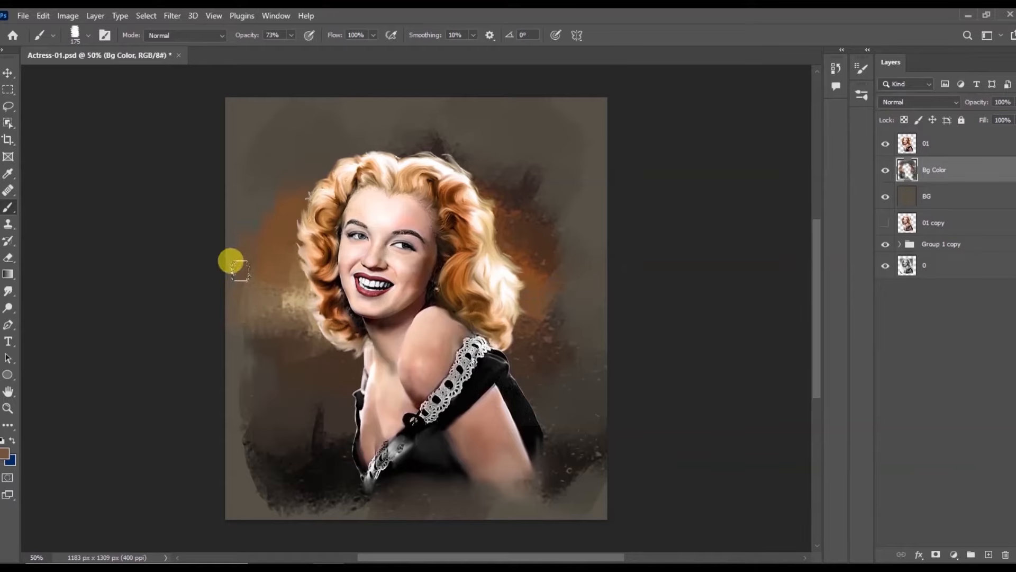
- Add muted brown strokes above and beside the hair, soften the lower corners with sampled tones, and save the document
left_click_drag(304, 163, 334, 130)
mouse_move(532, 216)
left_mouse_down()
mouse_move(541, 301)
mouse_move(569, 338)
left_mouse_up()
left_click(272, 506, "alt")
mouse_move(269, 500)
left_mouse_down()
mouse_move(238, 450)
mouse_move(245, 485)
mouse_move(329, 479)
mouse_move(352, 495)
left_mouse_up()
left_click_drag(583, 440, 569, 479)
key("ctrl+s")
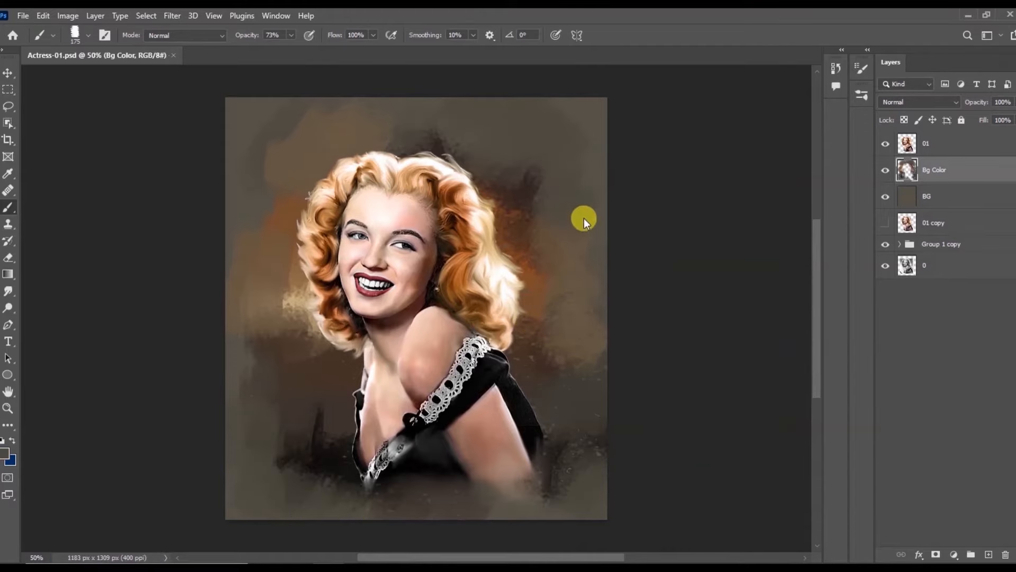
- Paint dark brown beside the right hair, then smudge the background patches soft with a size 250 brush at 47% strength
left_click(525, 194, "alt")
left_click_drag(530, 190, 571, 201)
left_click(8, 290)
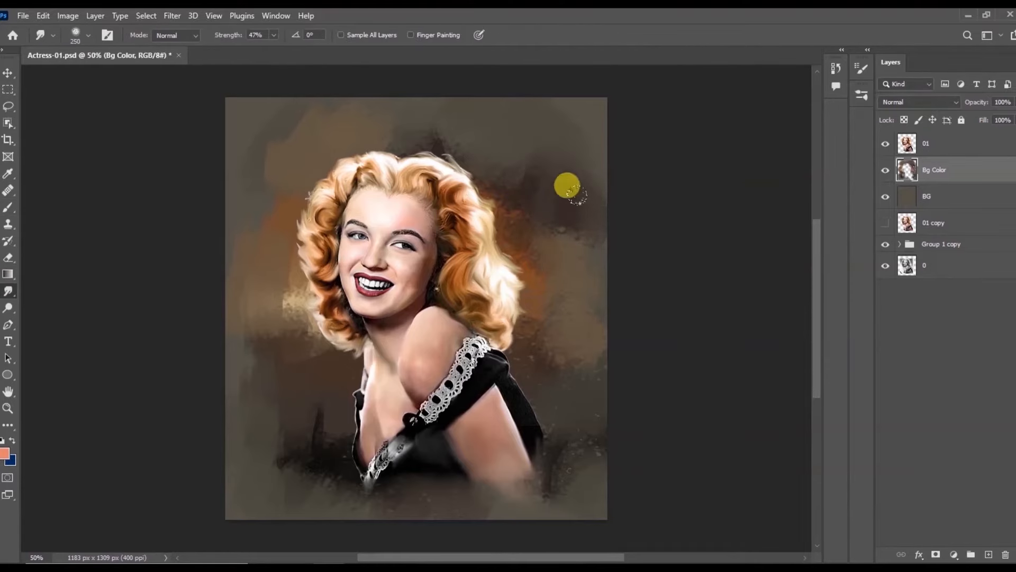
left_click_drag(569, 288, 563, 301)
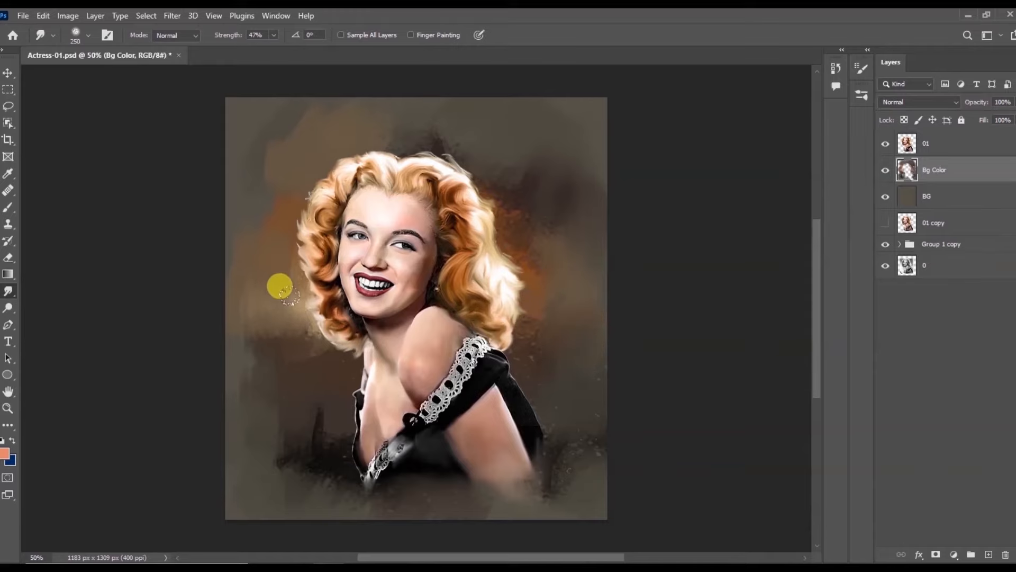
left_click_drag(289, 297, 286, 277)
- Smudge the left eyebrow on layer 01 smooth with a size 15 brush
left_click(933, 144)
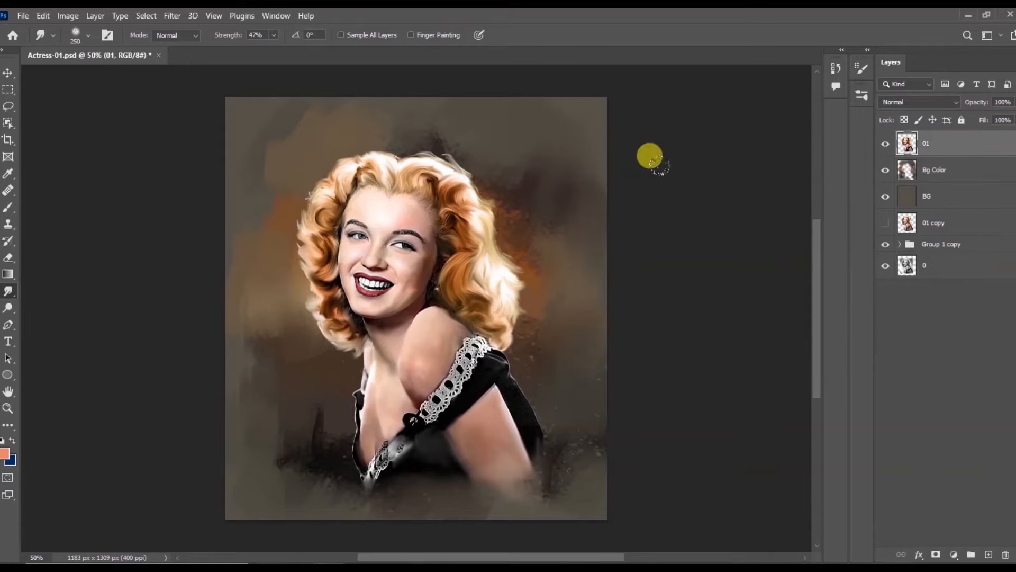
key("ctrl+plus")
key("ctrl+plus")
key("ctrl+plus")
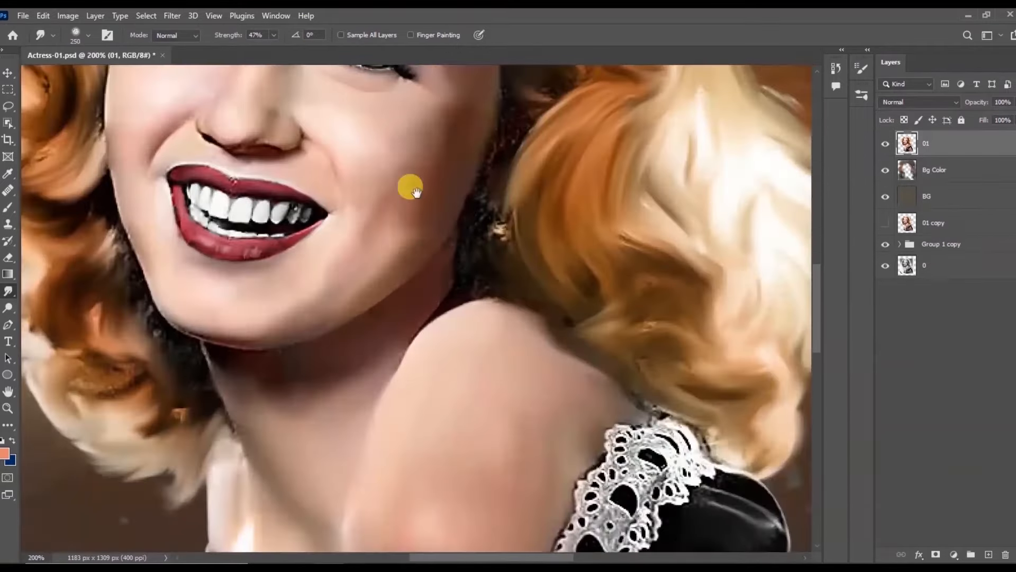
left_click_drag(416, 193, 467, 462)
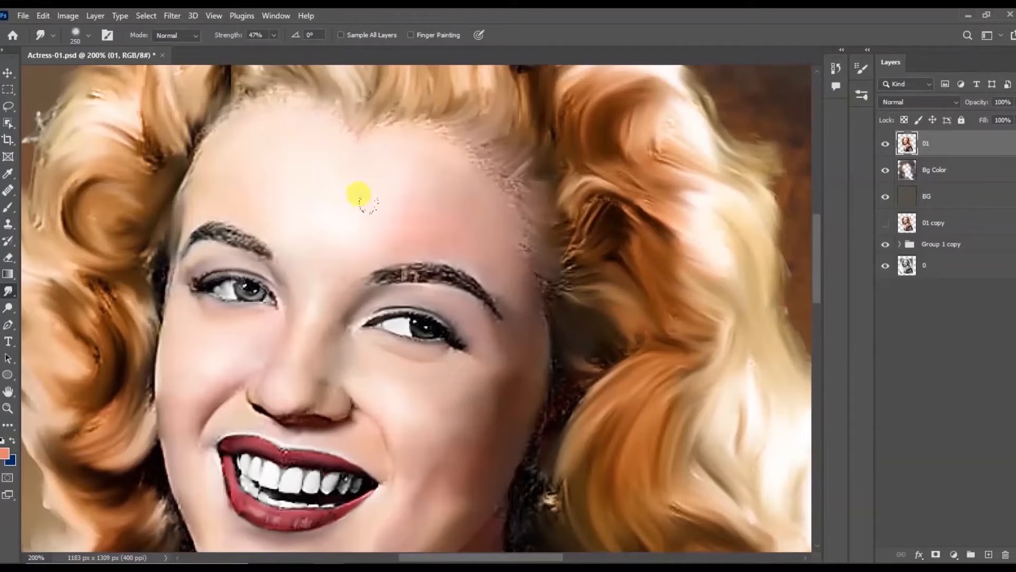
key("ctrl+plus")
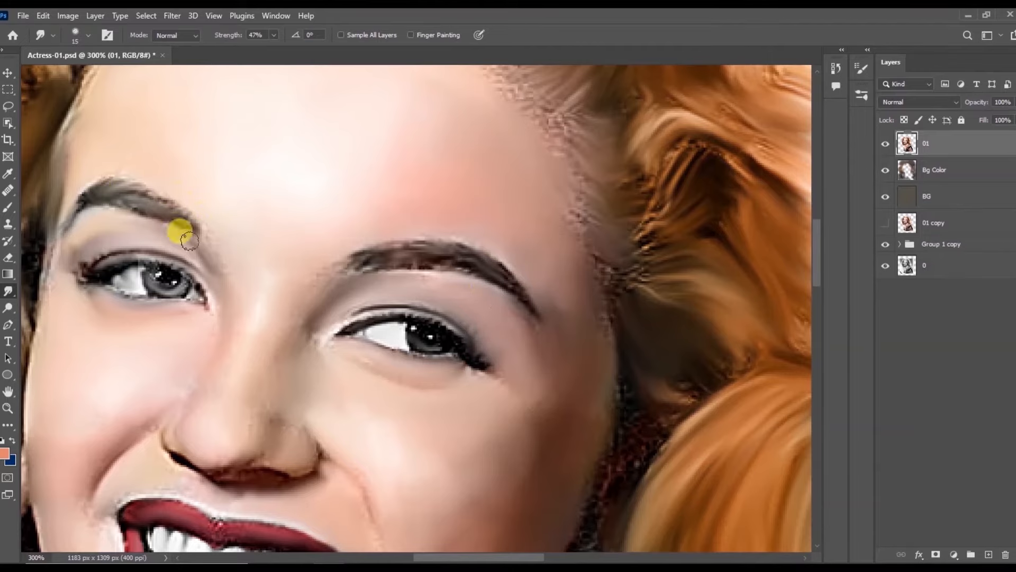
- Smudge the right eyebrow and the eye details smooth with a brush of size 9 to 10, and save the document
key("ctrl+minus")
key("ctrl+minus")
key("ctrl+plus")
key("ctrl+plus")
key("ctrl+plus")
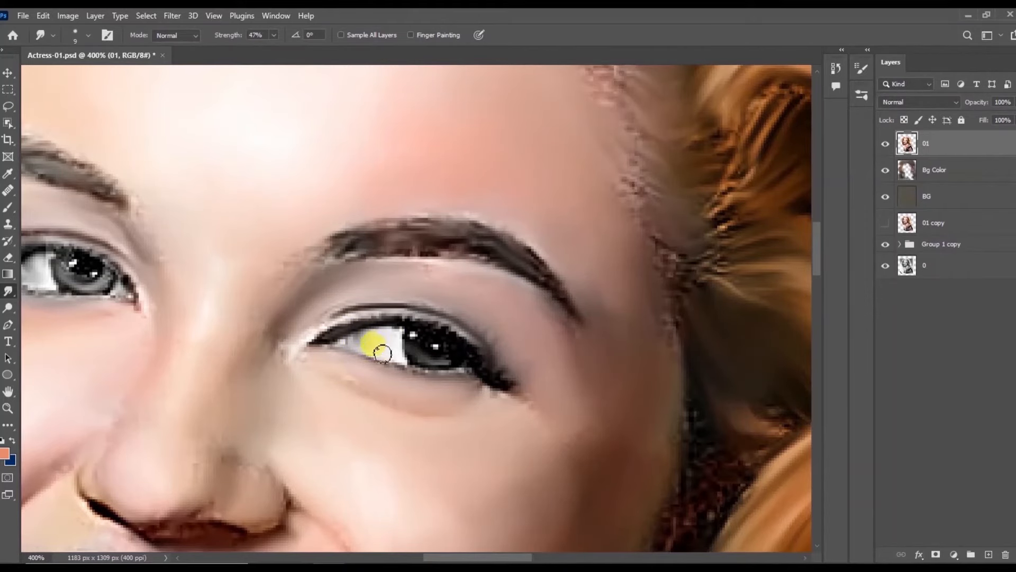
key("ctrl+minus")
key("ctrl+minus")
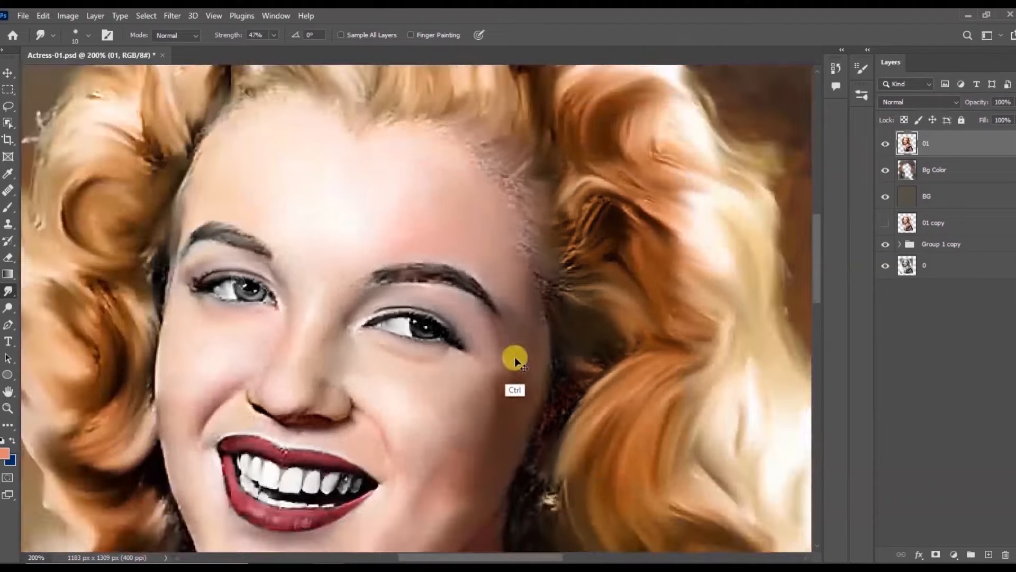
key("ctrl+minus")
key("ctrl+minus")
key("ctrl+minus")
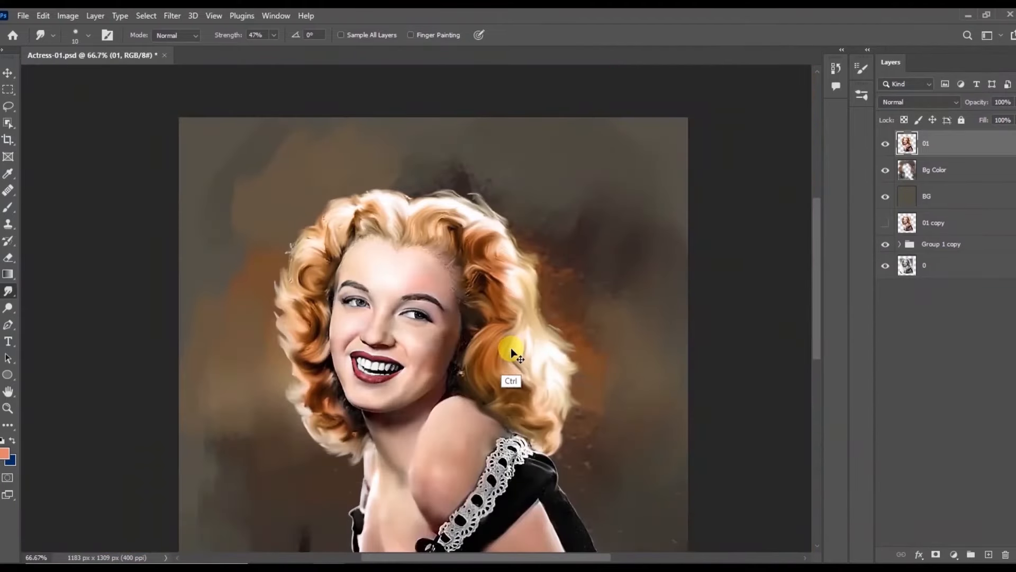
key("ctrl+s")
- Smudge the rough spots beside the arm and dress on the Bg Color layer with a size 60 brush
left_click(917, 174)
key("ctrl+minus")
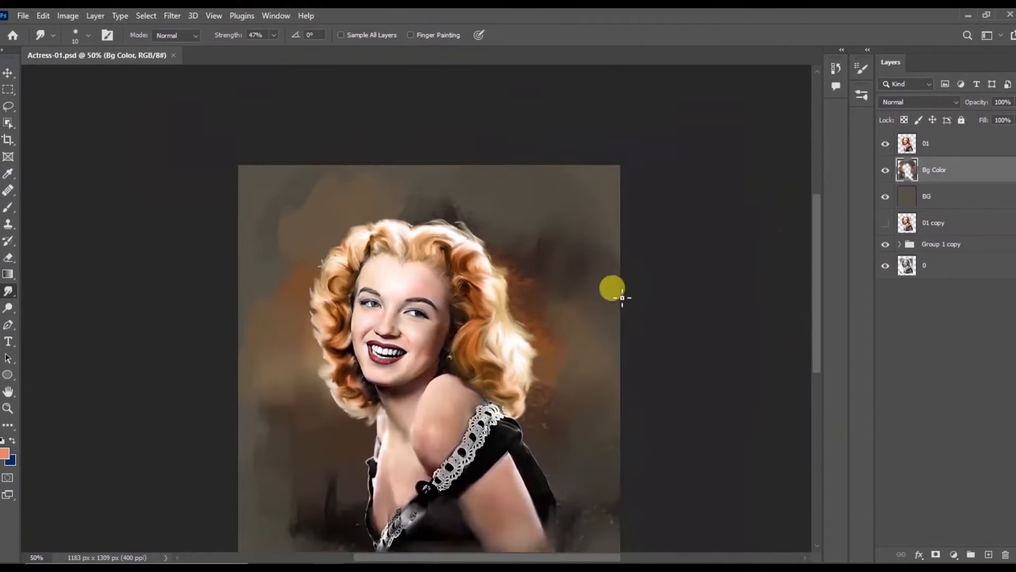
key("ctrl+plus")
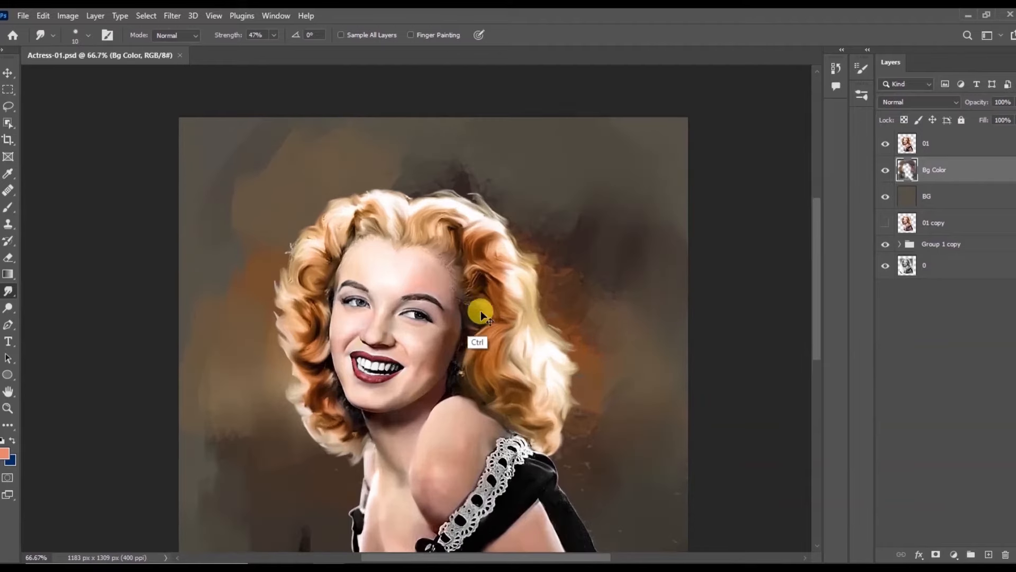
left_click_drag(591, 353, 524, 231)
key("bracketright")
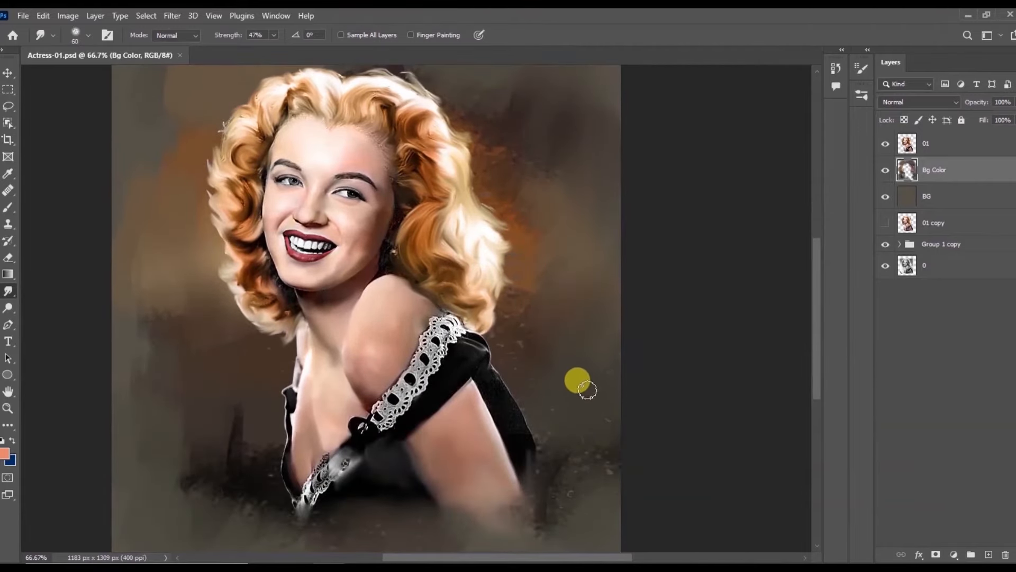
key("ctrl+minus")
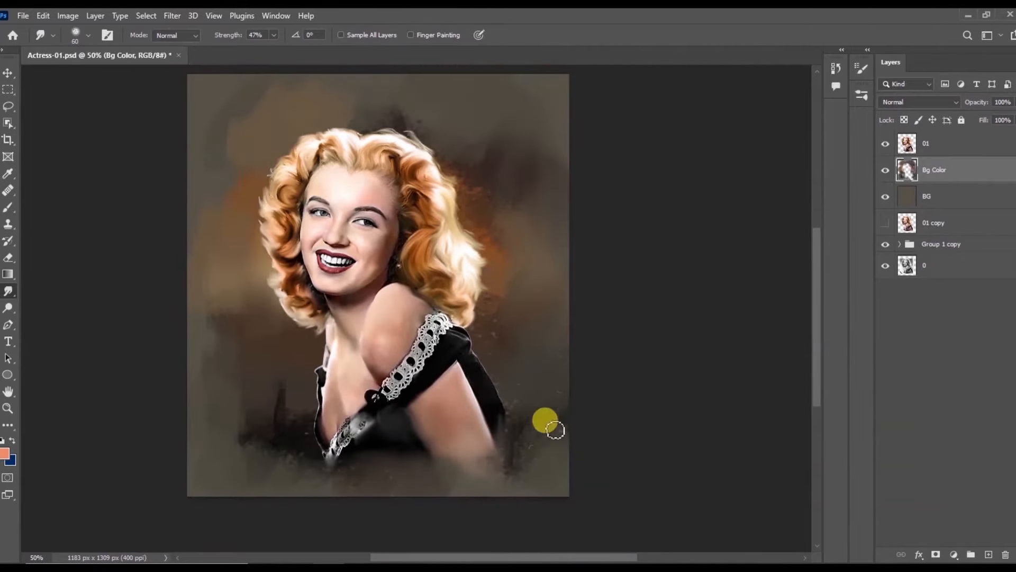
key("ctrl+minus")
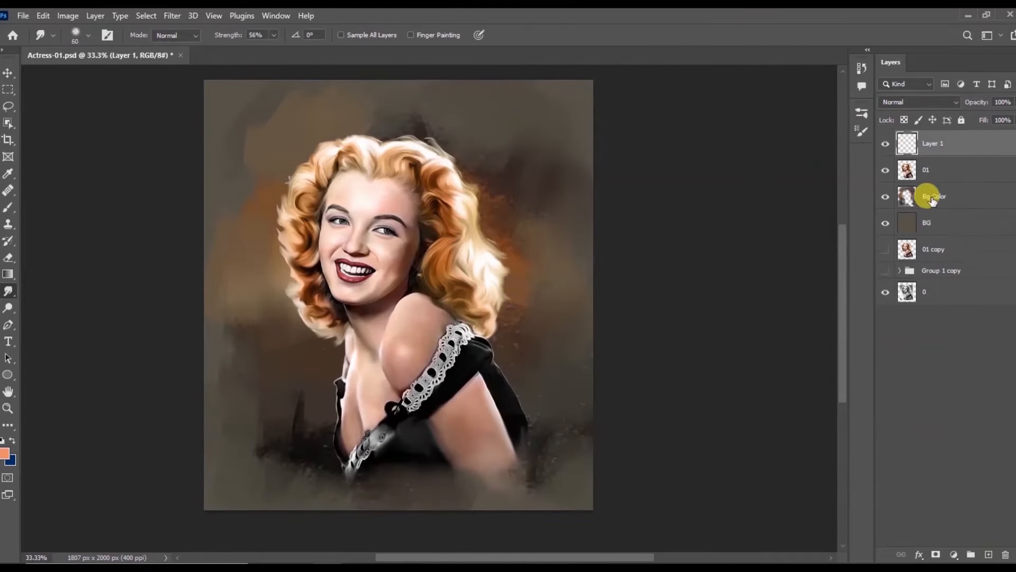
- Name the new top layer "Hair 01" and choose the Hard Round Pressure Size preset for the Brush tool
left_click(8, 206)
left_click(105, 35)
left_click(634, 107)
left_click(781, 248)
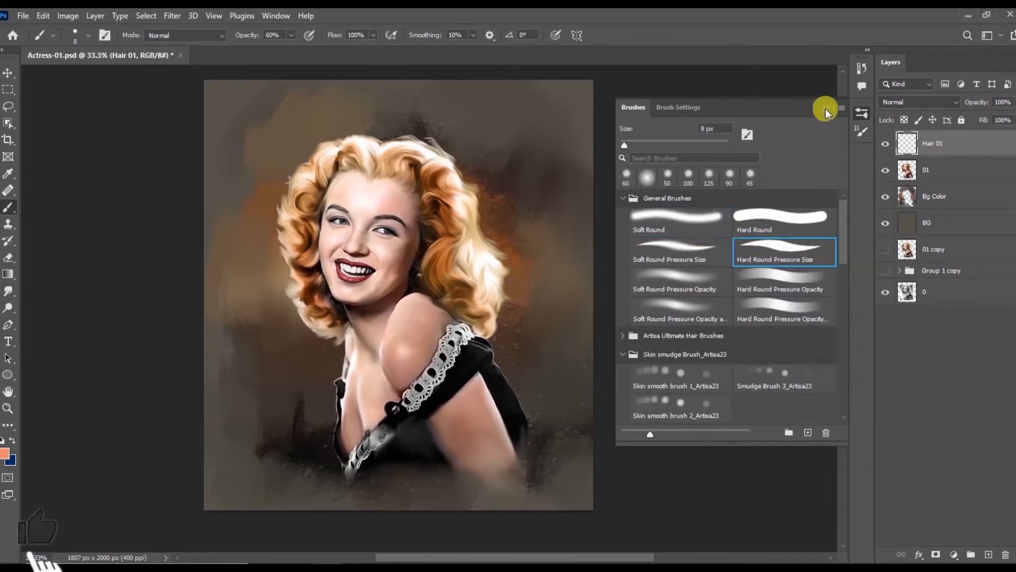
left_click(825, 108)
- Paint fine flyaway hairs above the crown on the Hair 01 layer with a size 1 brush in a sampled hair color
key("]")
key("]")
key("]")
key("]")
key("ctrl+plus")
left_click_drag(398, 149, 460, 291)
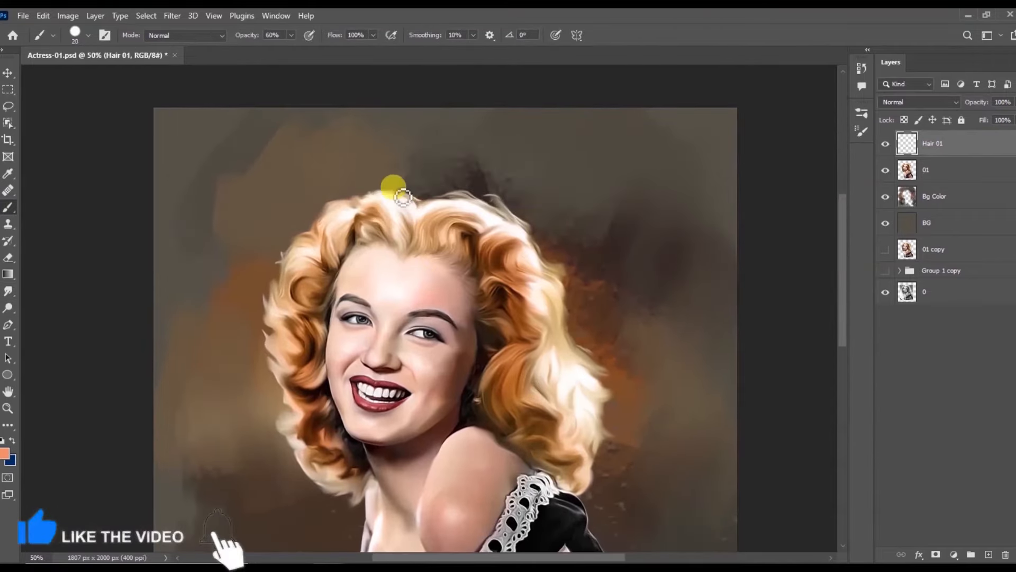
key("bracketleft")
key("bracketleft")
key("bracketleft")
key("bracketleft")
key("bracketleft")
key("ctrl+plus")
key("ctrl+plus")
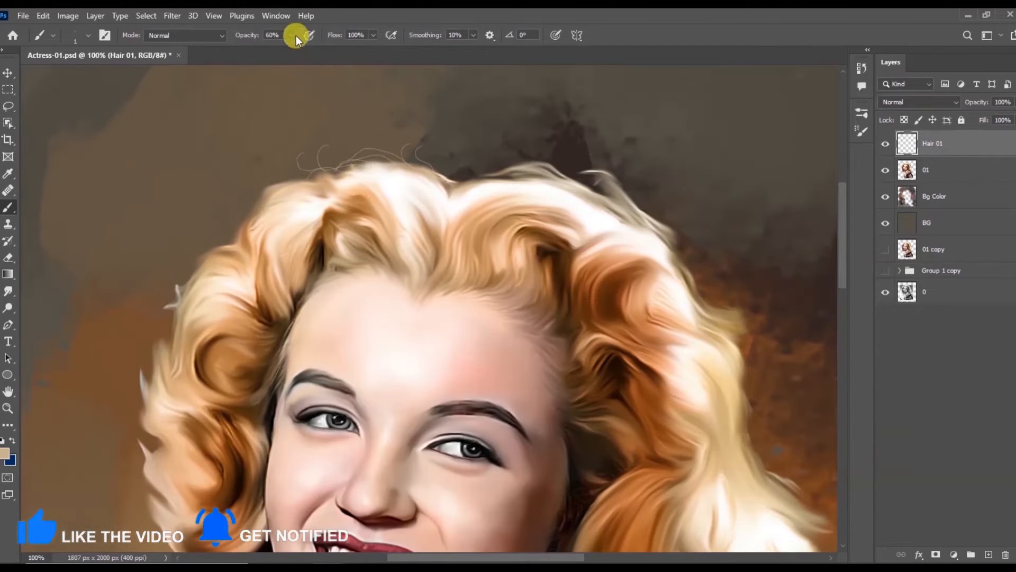
- Set the brush opacity to 83% and paint fine flyaway hairs along the left outer edge of the hair
left_click_drag(293, 35, 305, 48)
left_click_drag(310, 171, 262, 204)
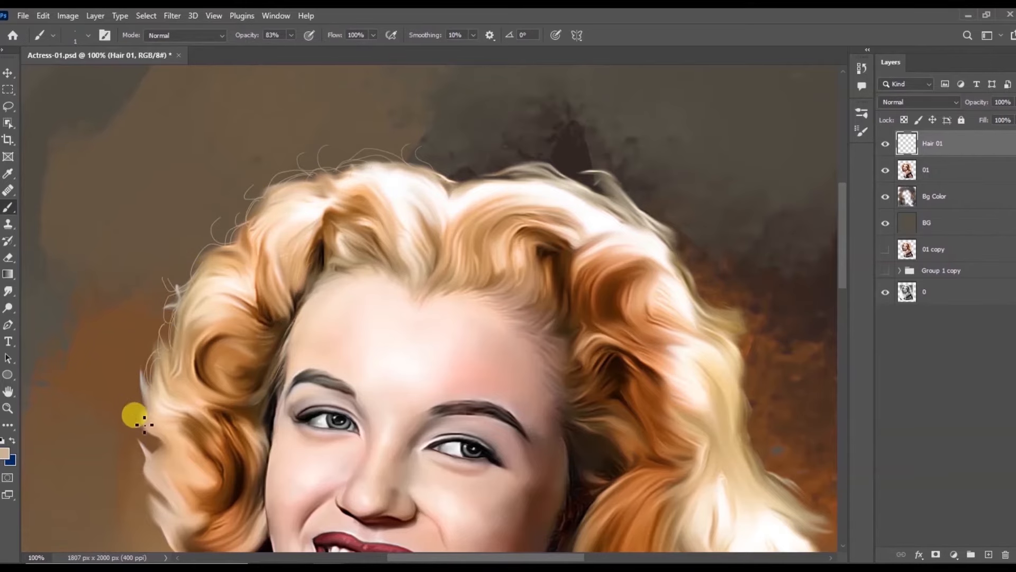
left_click_drag(154, 456, 180, 349)
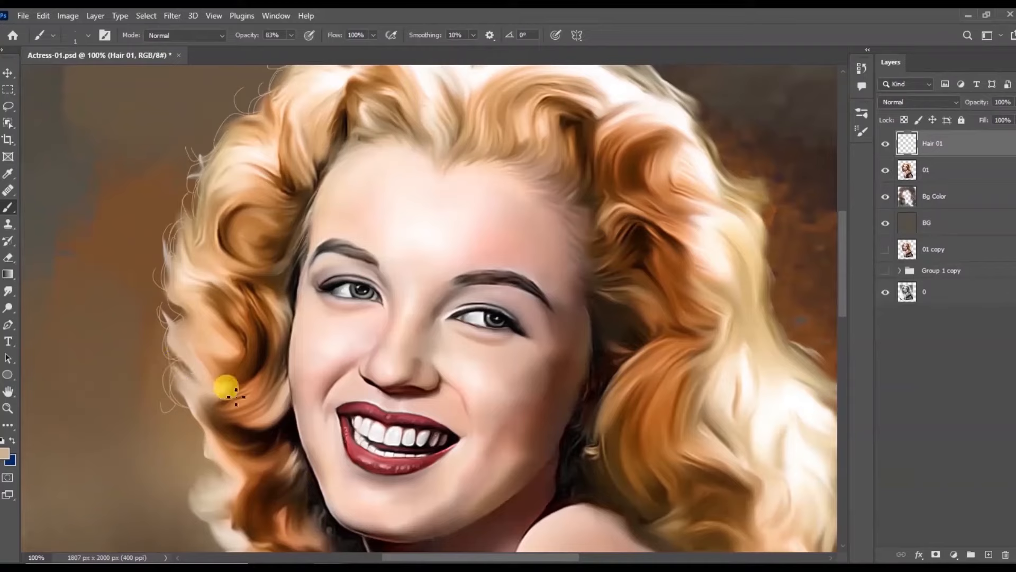
left_click_drag(191, 481, 201, 385)
left_click_drag(258, 129, 178, 406)
- Sample a light peach hair color and paint fine strands on the crown and along the right-hand curls down to the shoulder
left_click(287, 217, "alt")
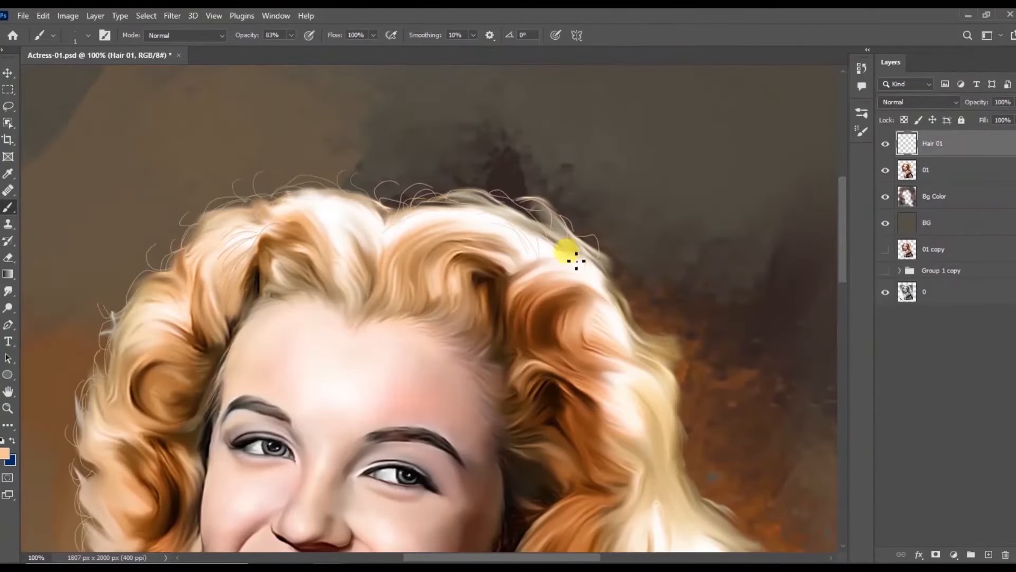
left_click_drag(706, 478, 600, 334)
left_click_drag(602, 356, 654, 382)
left_click_drag(617, 440, 545, 303)
left_click_drag(581, 360, 603, 397)
left_click_drag(577, 407, 557, 444)
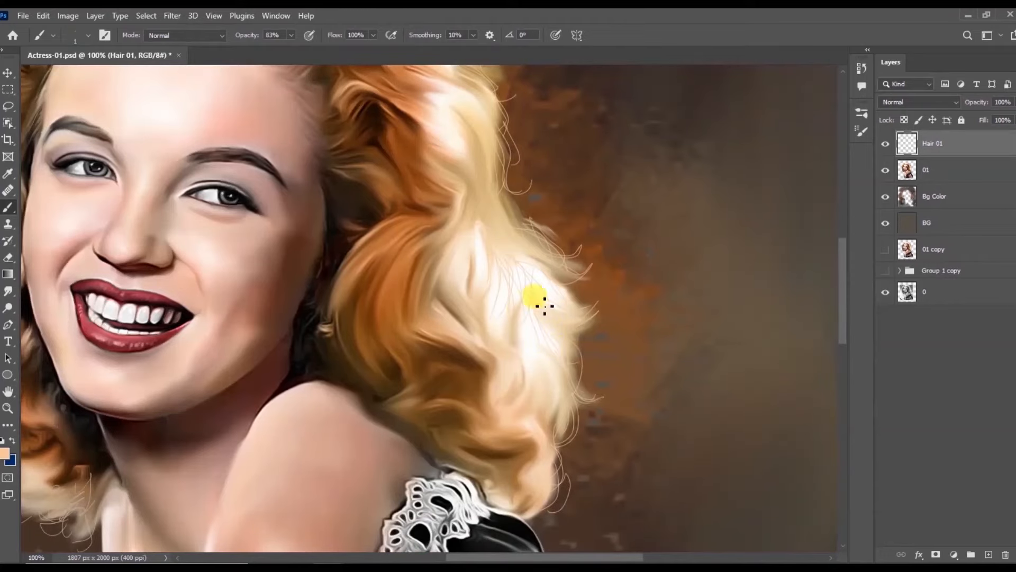
- Paint more thin strands over the right-hand curls in sampled highlight colors, lowering the brush opacity to 48%
left_click(405, 217, "alt")
left_click_drag(390, 107, 371, 218)
left_click(371, 218, "alt")
left_click(291, 35)
left_click_drag(293, 50, 270, 50)
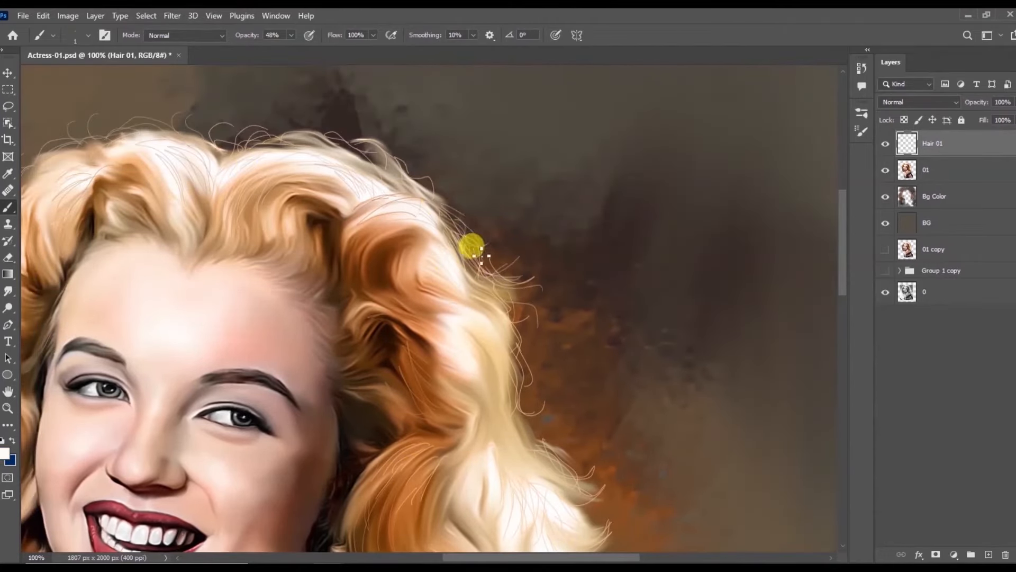
left_click_drag(545, 413, 530, 344)
left_click_drag(524, 331, 556, 392)
left_click_drag(528, 452, 505, 323)
left_click(506, 323, "alt")
left_click_drag(378, 291, 355, 370)
mouse_move(391, 226)
left_mouse_down()
mouse_move(497, 428)
mouse_move(561, 495)
left_mouse_up()
- Paint thin brown strands along the waves above the forehead in a color sampled from the hair
left_click(486, 346, "alt")
key("ctrl+plus")
mouse_move(462, 229)
left_mouse_down()
mouse_move(445, 302)
mouse_move(420, 229)
left_mouse_up()
left_click_drag(360, 201, 444, 259)
left_click_drag(161, 254, 109, 370)
left_click_drag(270, 236, 327, 349)
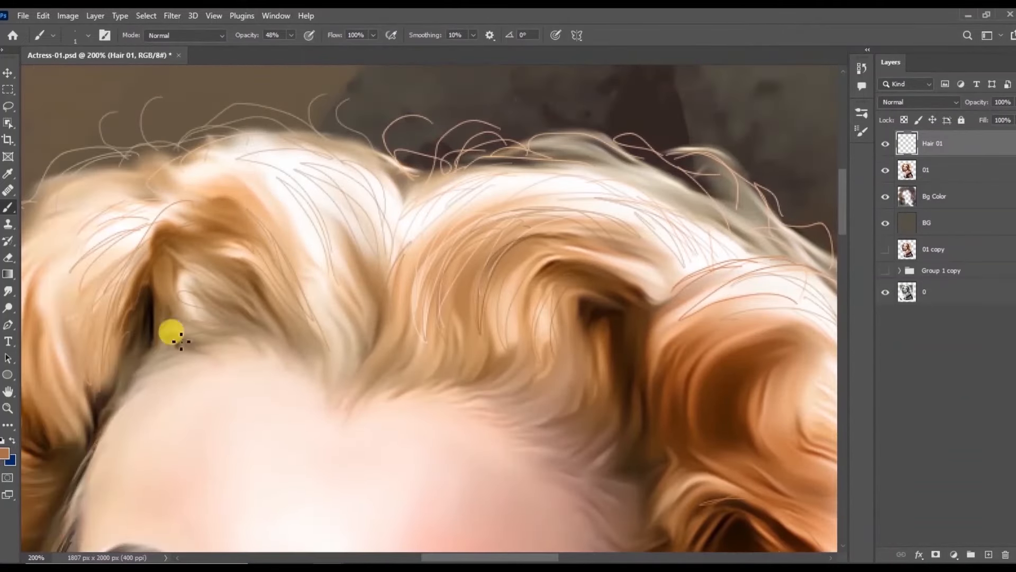
- Sample a light blonde tone and paint fine strands on the lower curls on both sides of the face
key("ctrl+minus")
left_click_drag(212, 331, 262, 215)
left_click(219, 381, "alt")
mouse_move(236, 408)
left_mouse_down()
mouse_move(219, 456)
mouse_move(212, 260)
left_mouse_up()
left_click_drag(804, 311, 703, 311)
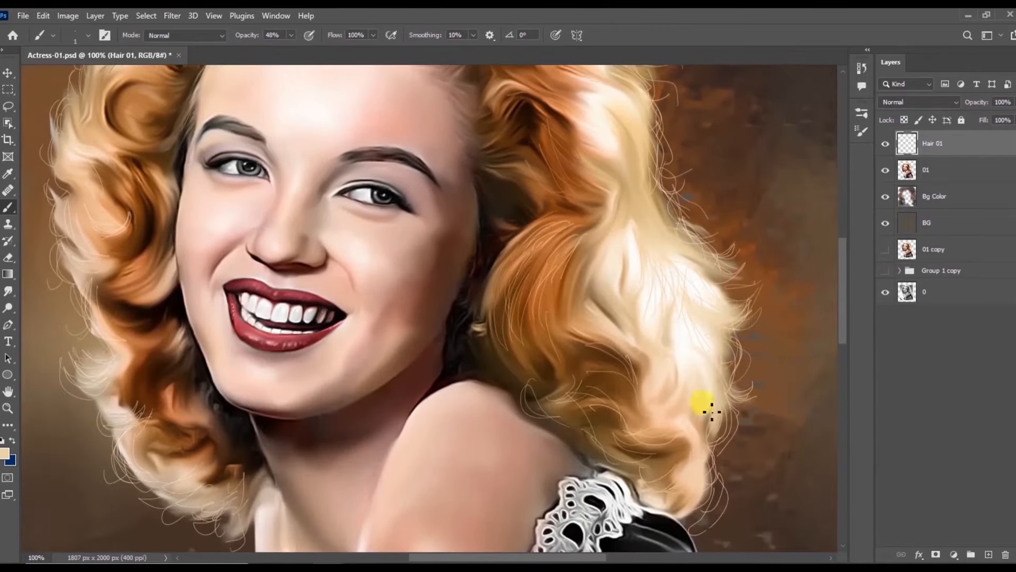
- Paint fine hair strokes into both eyebrows with the size 1 brush, sampling a dark color
key("ctrl+plus")
left_click_drag(392, 127, 462, 323)
left_click(385, 207, "alt")
left_click_drag(387, 191, 522, 258)
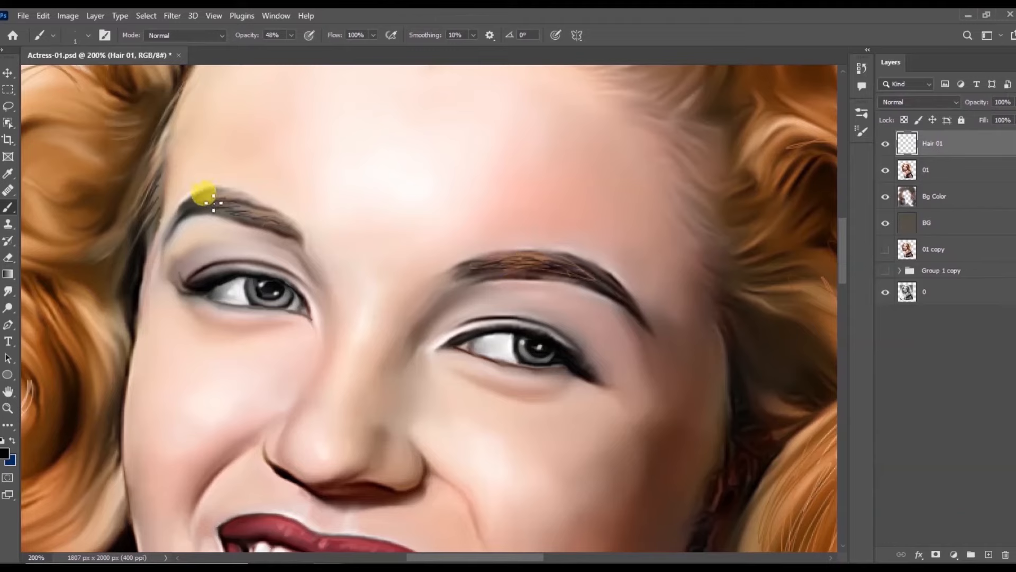
scroll(479, 271, "down", 5)
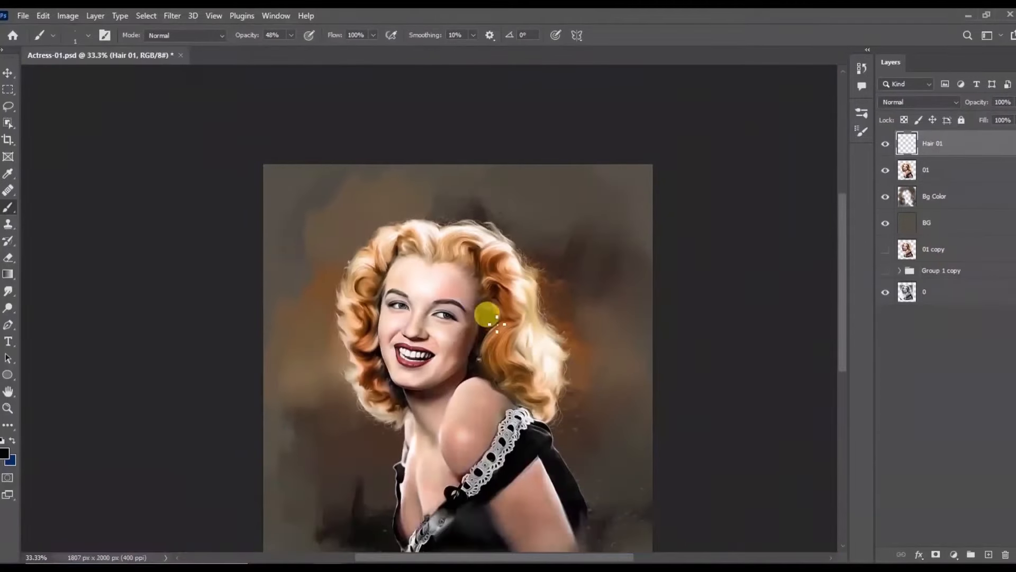
- Add a new top layer named "Color 01" and load the outline of layer 01 as a selection
left_click(989, 554)
double_click(932, 144)
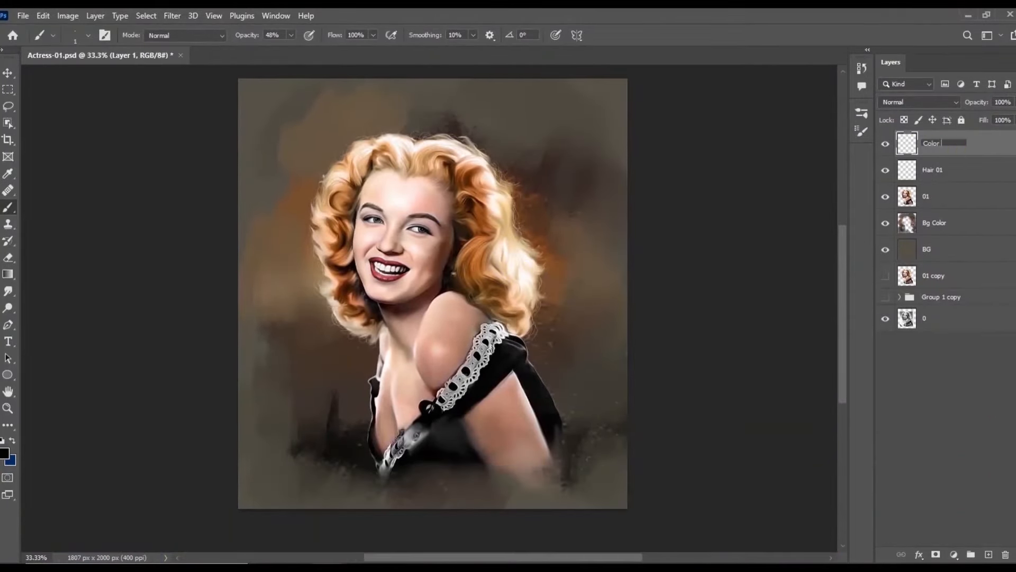
key("Return")
left_click(907, 197, "ctrl")
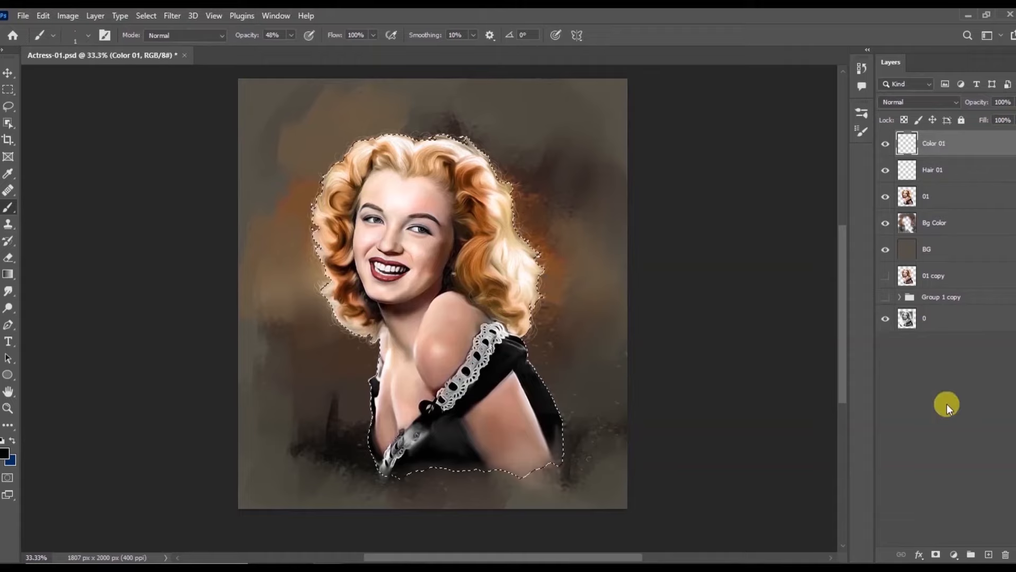
- Check the brush settings and choose a strong red as the foreground color
left_click(105, 35)
left_click(650, 108)
left_click(825, 107)
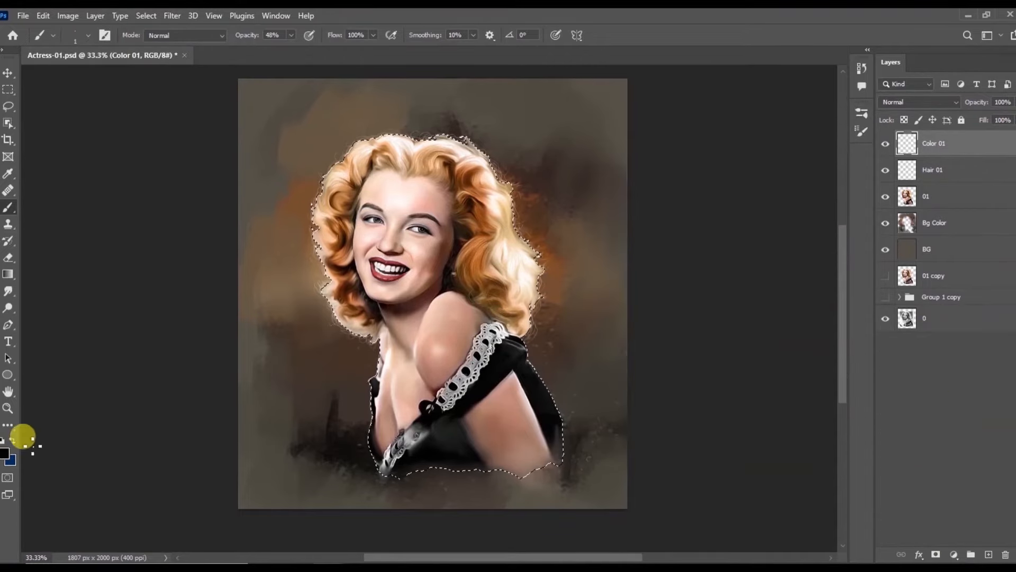
left_click(9, 452)
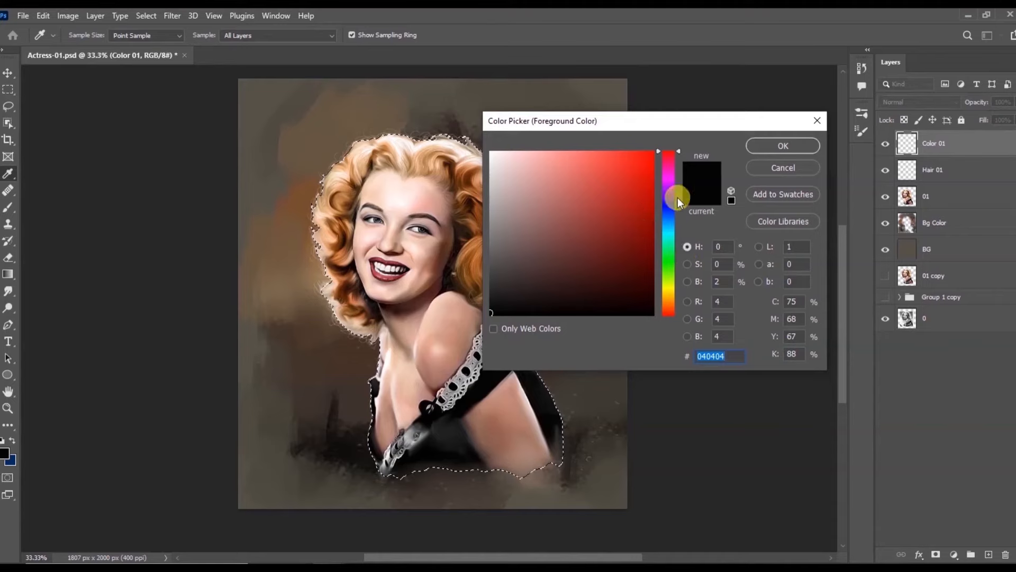
left_click(637, 204)
left_click(783, 144)
- Set the Color 01 layer's blend mode to Color and the brush opacity to 22%
key("b")
left_click(919, 101)
left_click(900, 404)
left_click(291, 35)
left_click(275, 54)
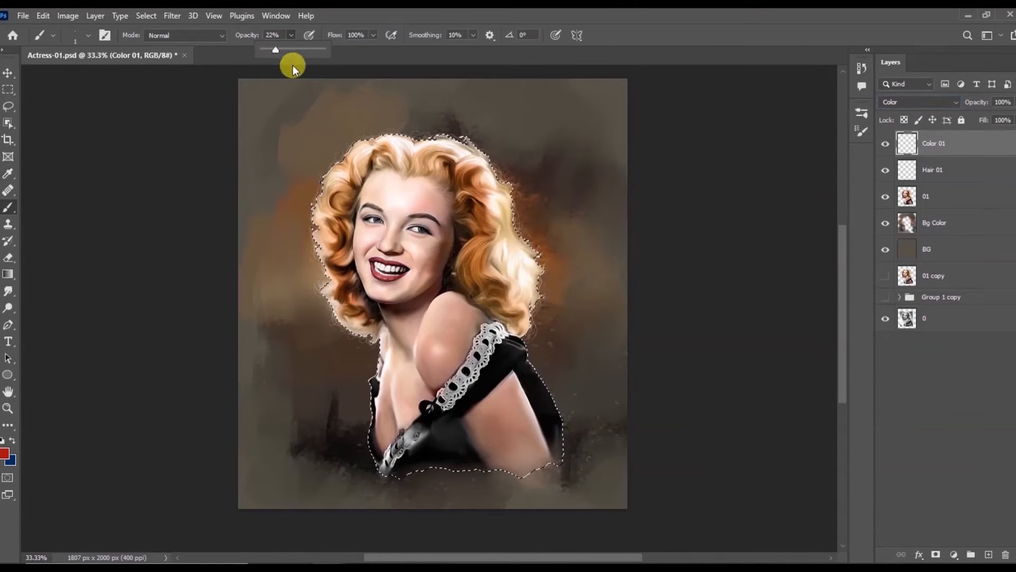
- Enlarge the brush and tint the cheeks and nose red on the Color 01 layer
key("ctrl+plus")
key("bracketright")
key("bracketright")
key("bracketright")
key("bracketright")
key("bracketright")
key("bracketright")
key("bracketright")
key("bracketright")
key("bracketright")
key("bracketright")
key("bracketright")
key("bracketright")
key("bracketright")
key("bracketright")
key("bracketright")
key("bracketright")
key("bracketright")
key("bracketright")
key("bracketright")
key("bracketright")
key("bracketright")
left_click_drag(419, 227, 345, 209)
left_click(370, 212)
key("bracketright")
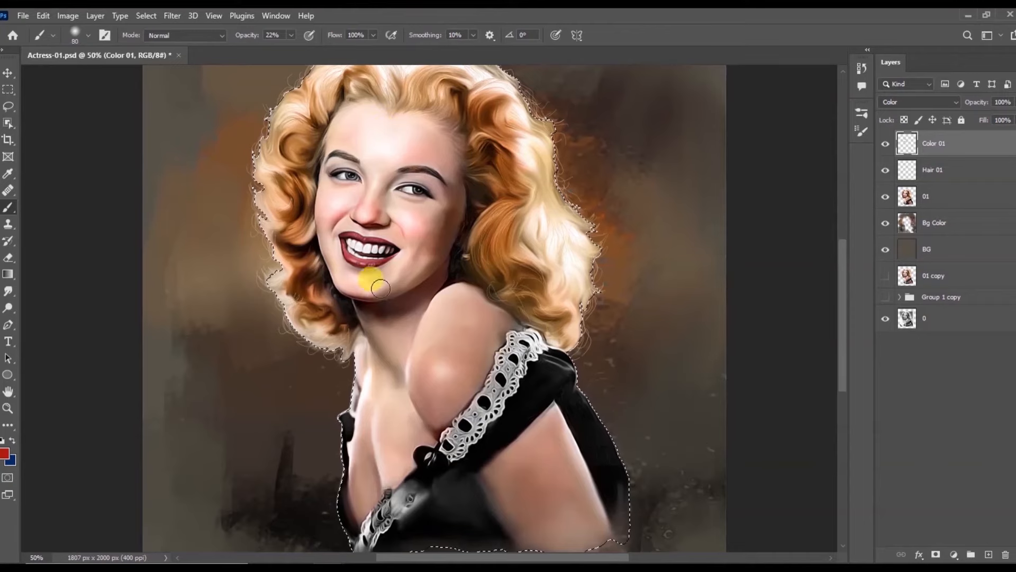
- Tint the chest, arm, shoulder, neck and lower face red, adjusting the brush between about 90 and 60
mouse_move(391, 417)
left_mouse_down()
mouse_move(362, 496)
mouse_move(401, 405)
left_mouse_up()
left_click_drag(513, 445, 571, 501)
key("space")
left_click_drag(545, 452, 513, 362)
key("bracketleft")
key("space")
left_click_drag(448, 225, 459, 339)
key("bracketleft")
key("bracketleft")
key("bracketleft")
key("bracketleft")
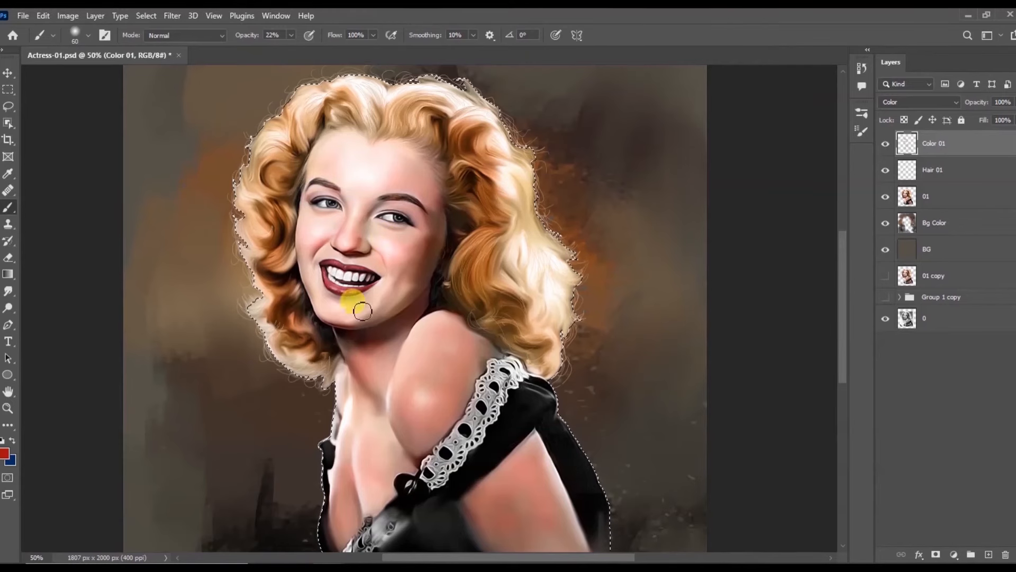
key("bracketright")
key("bracketright")
- Smudge the red tints smooth with a size 125 to 175 brush at 56% strength, deselect, and save the document
left_click(6, 291)
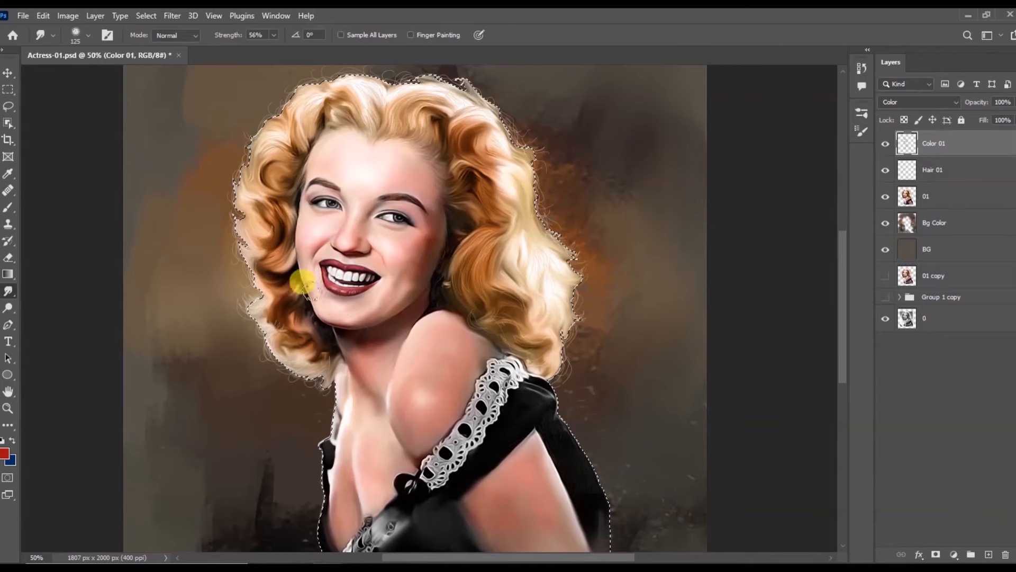
key("bracketright")
key("bracketright")
scroll(344, 431, "down", 4)
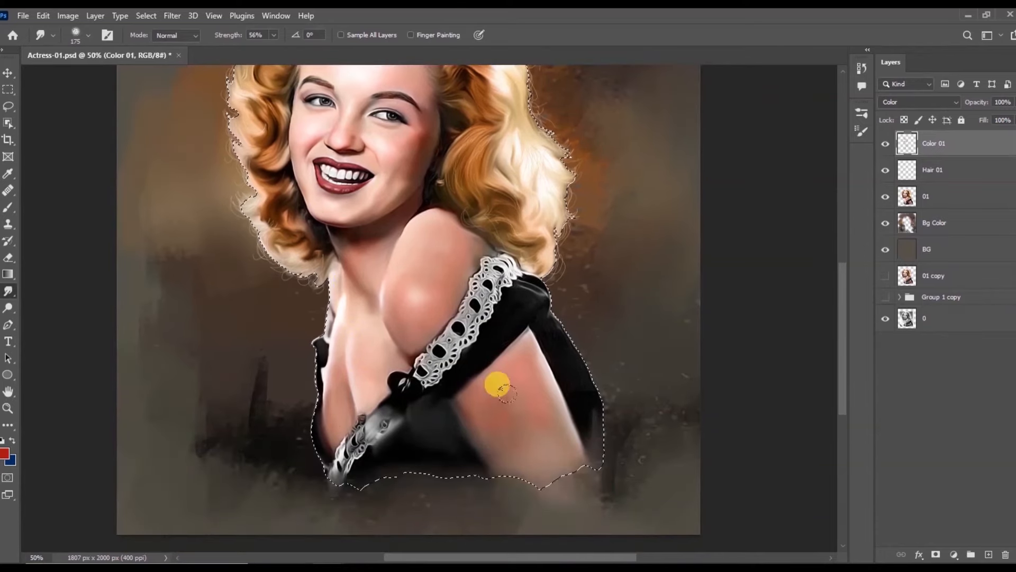
key("ctrl+d")
key("ctrl+s")
left_click_drag(437, 339, 472, 384)
key("ctrl+s")
key("ctrl+minus")
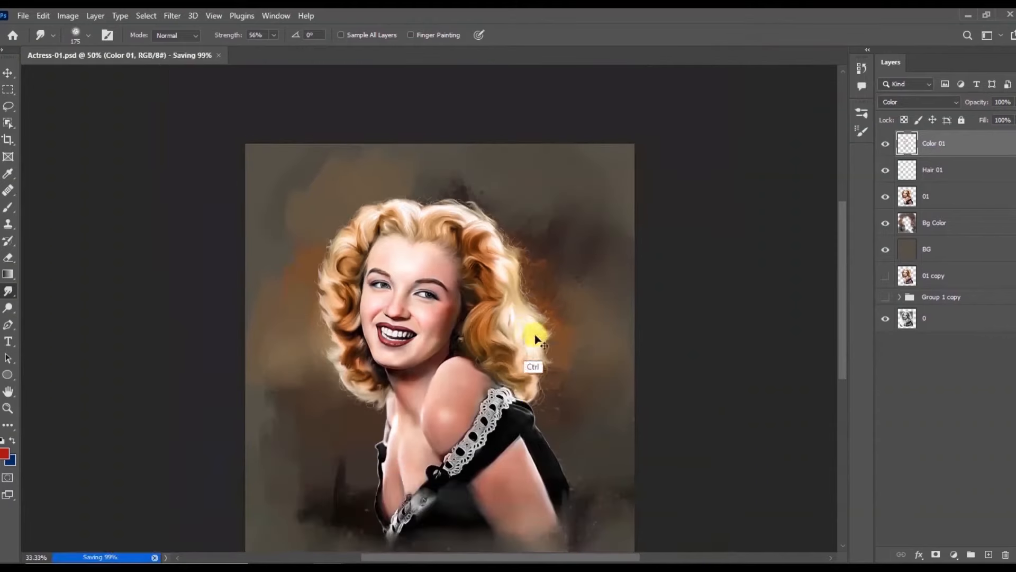
- Add a new top layer named "Color 02", save, and load the outline of layer 01 as a selection
left_click(989, 554)
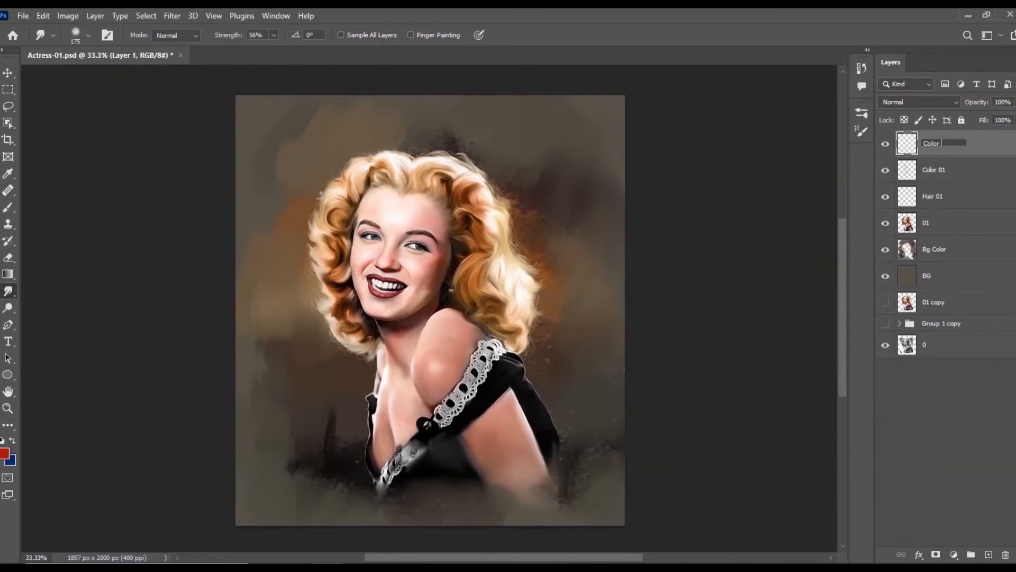
key("Return")
key("ctrl+s")
key("m")
left_click(906, 222, "ctrl")
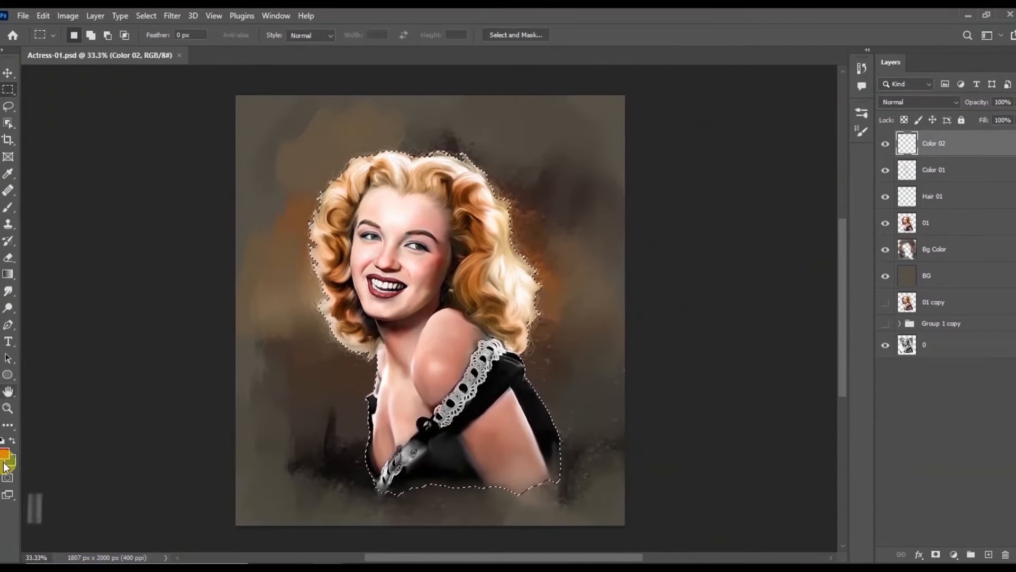
- Choose a yellow-orange foreground color and set the Color 02 layer's blend mode to Color for brush painting
left_click(5, 454)
left_click(669, 294)
left_click(767, 150)
left_click(918, 102)
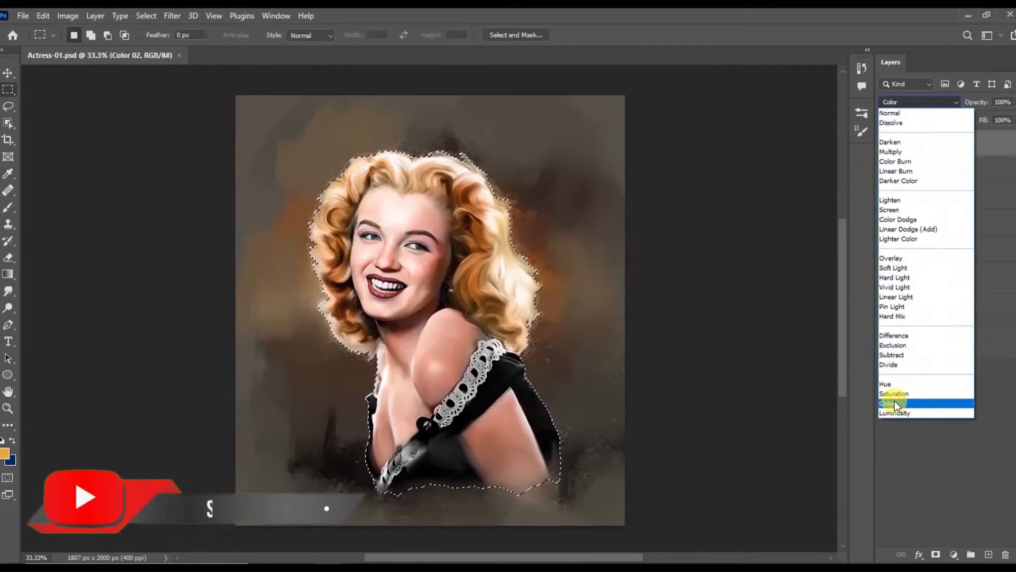
left_click(895, 401)
key("b")
- Tint parts of the face, including the forehead and mouth area, yellow-orange with a size 35 brush
key("ctrl+plus")
key("ctrl+plus")
scroll(392, 212, "up", 2)
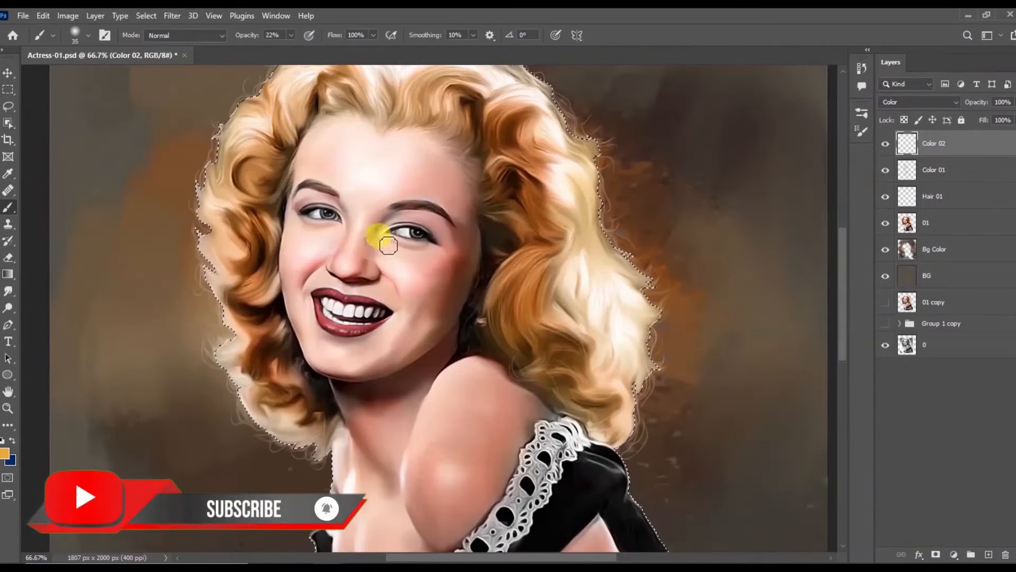
key("bracketleft")
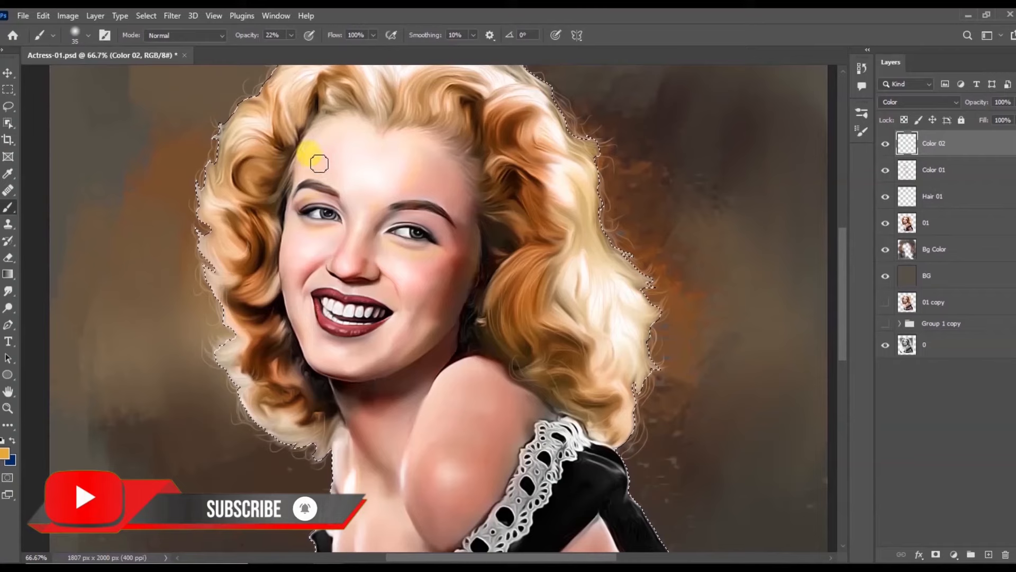
left_click(324, 290)
left_click(392, 339)
- Tint the neck, chest, shoulder and arm yellow-orange with a larger brush on the Color 02 layer
key("bracketright")
key("bracketright")
key("bracketright")
key("bracketright")
left_click_drag(427, 341, 437, 316)
left_click(402, 438)
left_click(487, 413)
left_click_drag(465, 392, 472, 266)
left_click(393, 438)
left_click(585, 465)
left_click_drag(585, 465, 573, 350)
left_click(622, 433)
left_click(469, 246)
left_click(355, 291)
- Smudge the yellow-orange tints smooth with a size 100 to 125 brush, deselect, and save the document
left_click(8, 291)
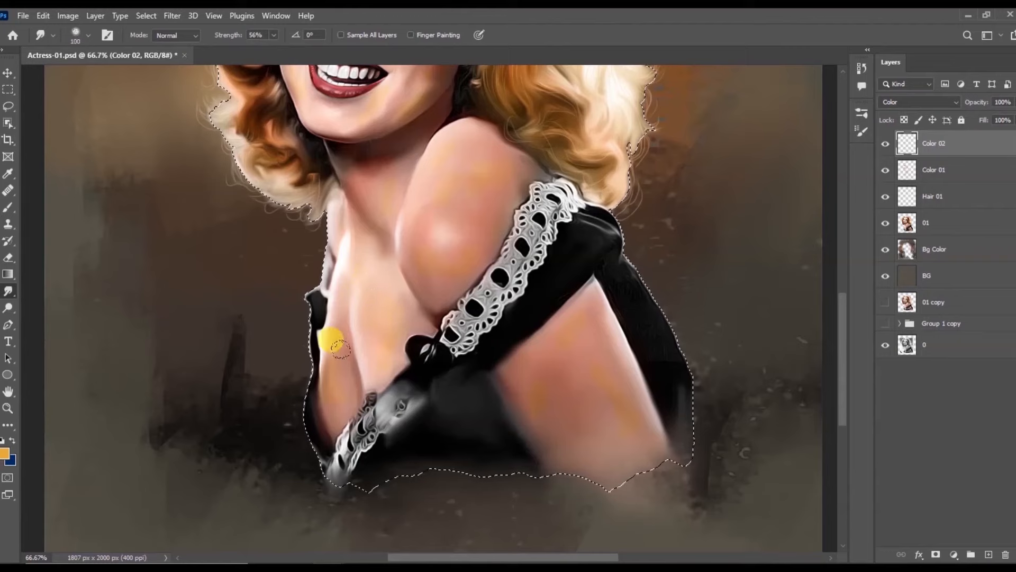
key("bracketright")
scroll(466, 254, "up", 5)
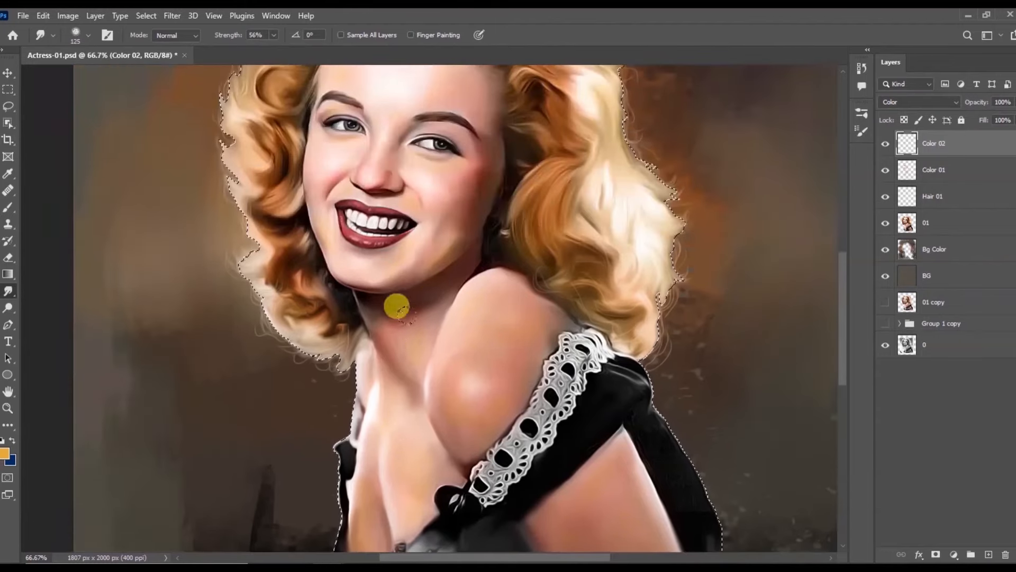
key("bracketleft")
key("bracketleft")
key("bracketright")
key("bracketright")
key("ctrl+d")
key("ctrl+s")
key("bracketleft")
- Add a new top layer named "Color 03" and choose a light pink foreground color
left_click(989, 554)
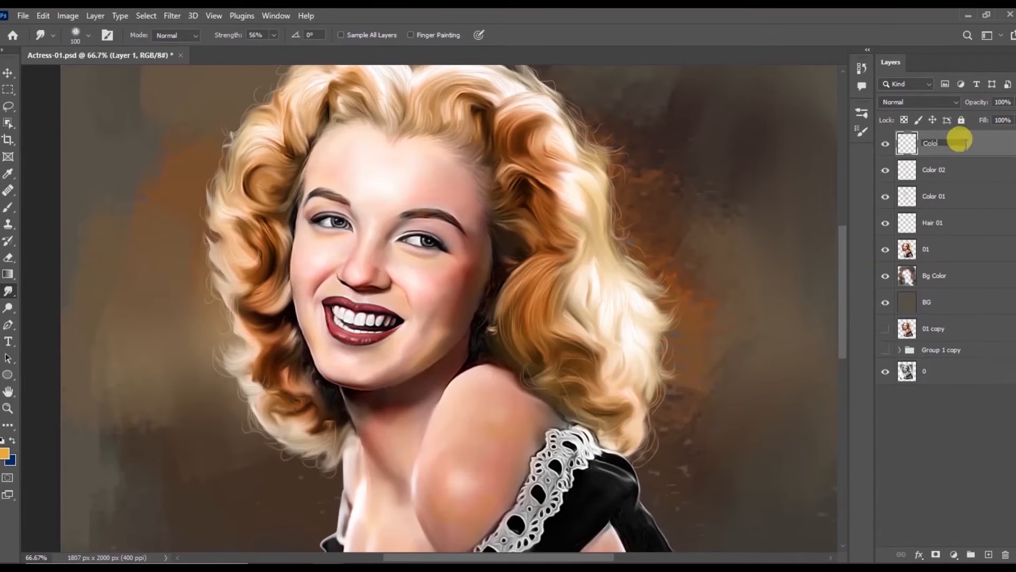
left_click(8, 190)
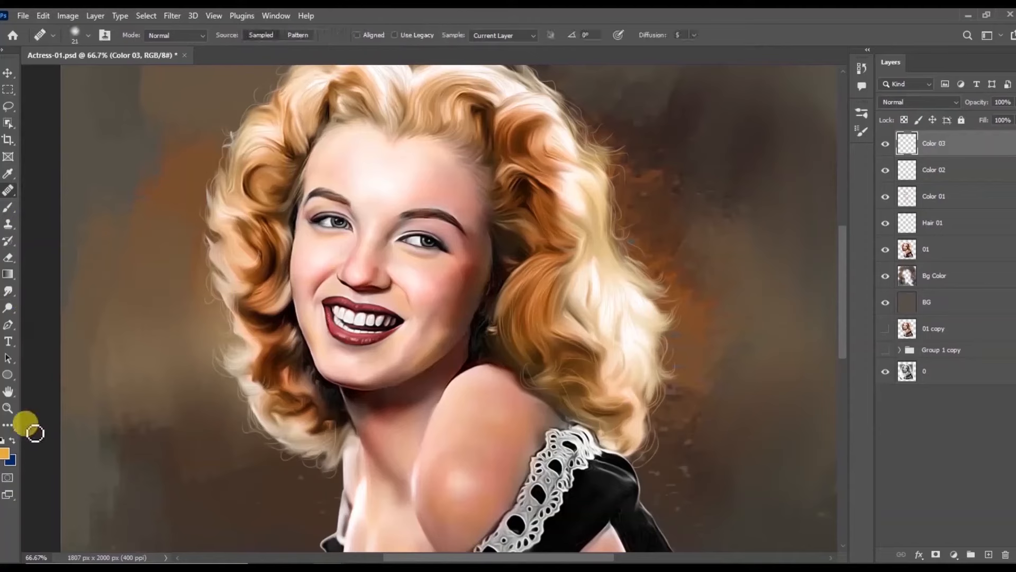
left_click(5, 453)
left_click(668, 174)
left_click(540, 168)
key("Return")
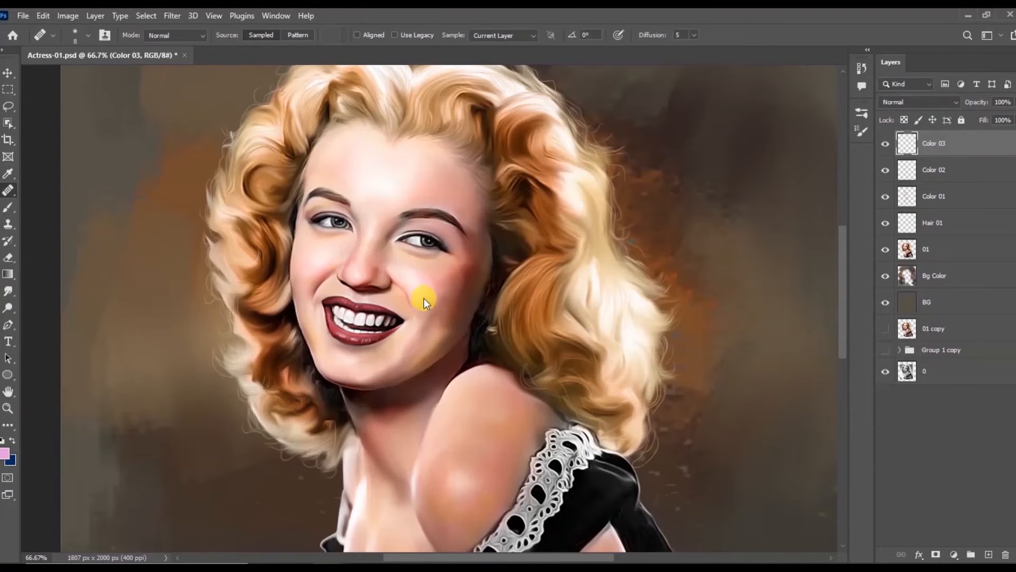
- Brush pink tints onto the face and shoulder and set the Color 03 layer's blend mode to Color
left_click(7, 206)
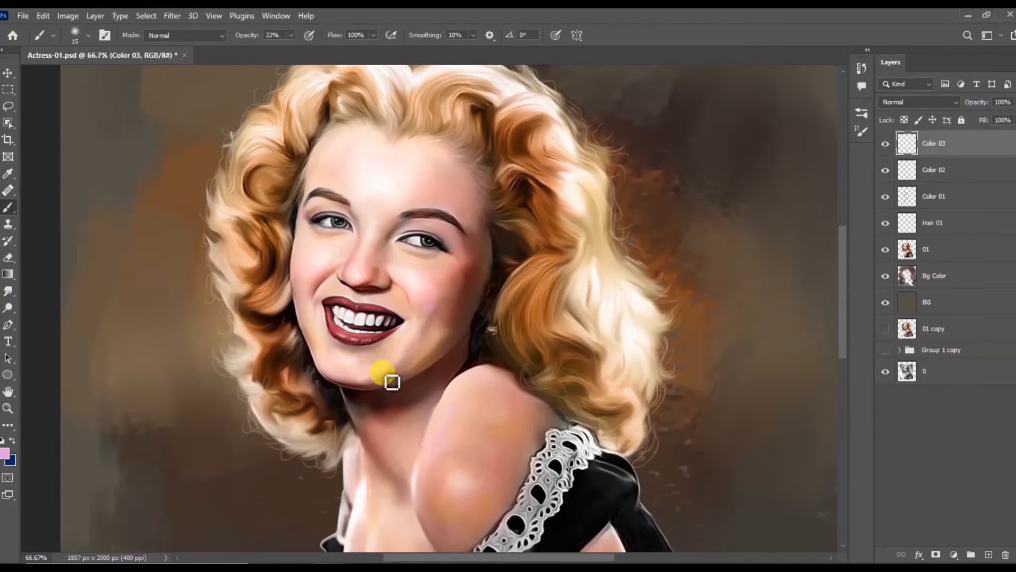
left_click(918, 102)
left_click(911, 401)
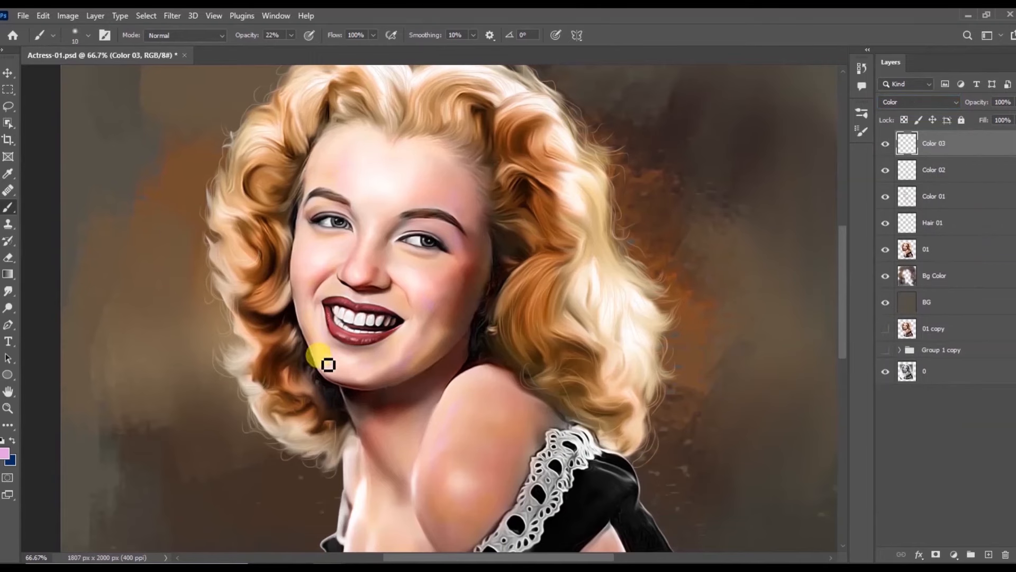
key("bracketright")
- Tint the neck, chest, shoulder and arm pink with a size 20 brush on the Color 03 layer
scroll(373, 377, "down", 3)
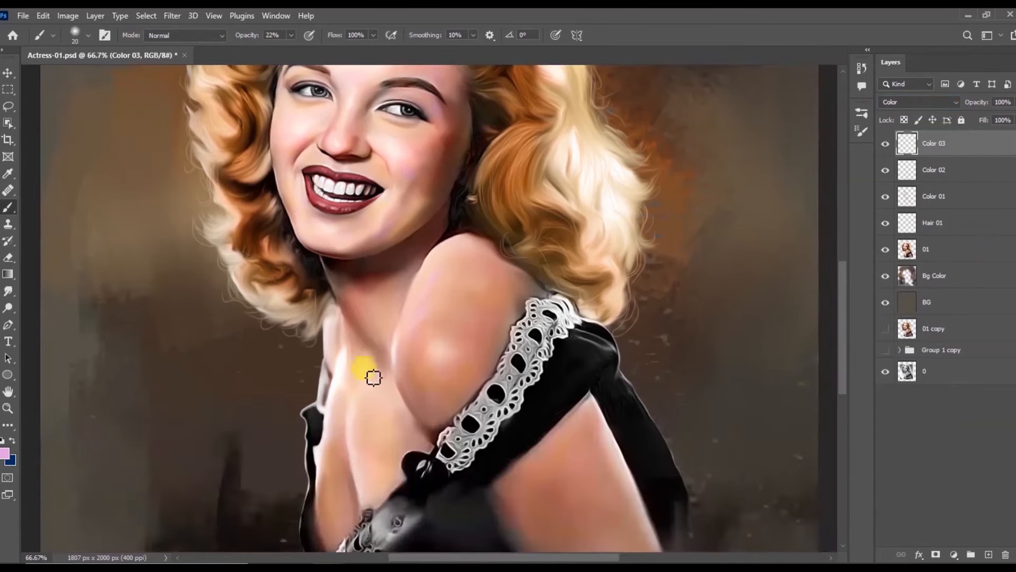
scroll(375, 268, "down", 3)
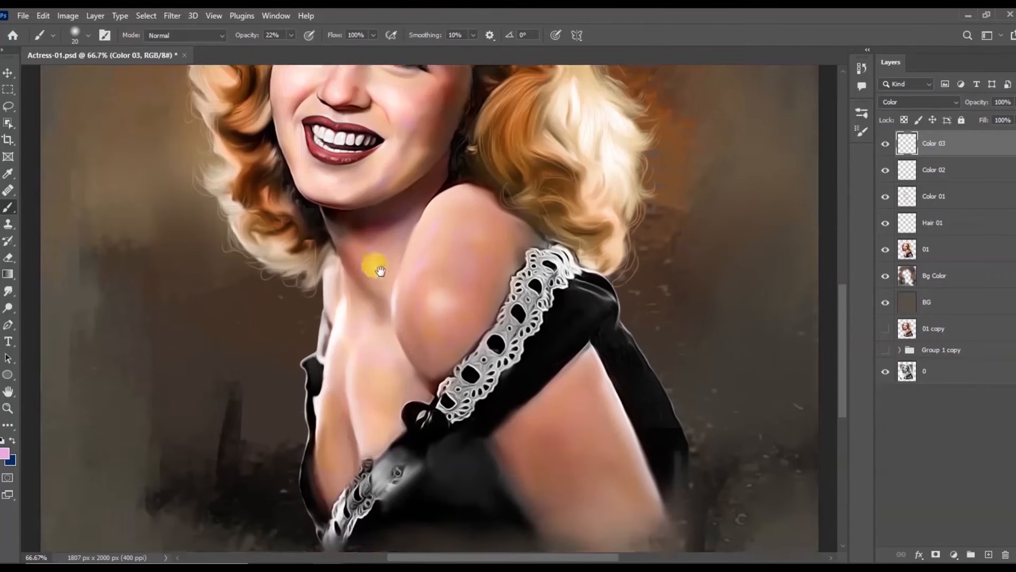
left_click_drag(585, 437, 550, 395)
left_click_drag(633, 440, 591, 375)
left_click(505, 208)
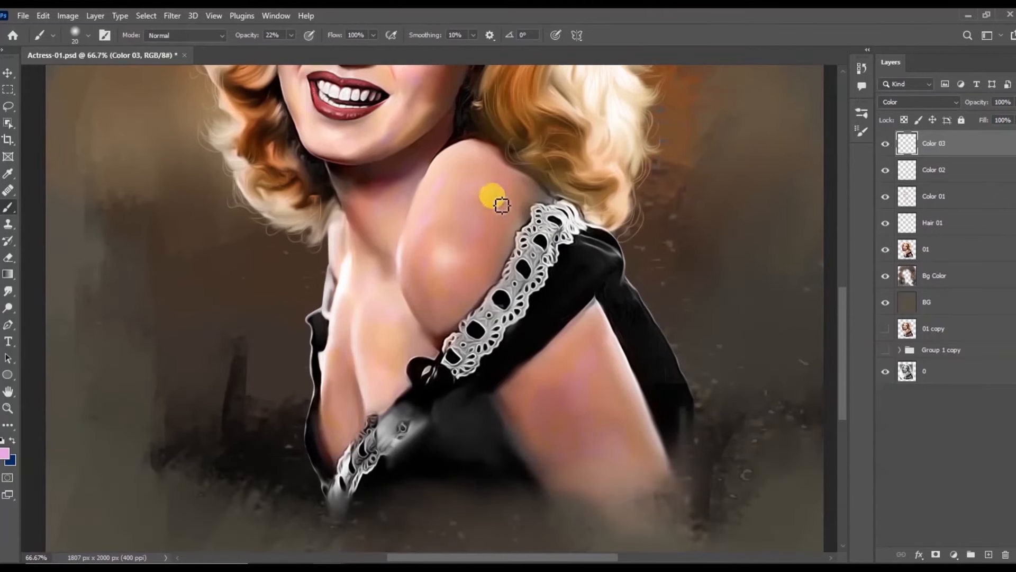
- Smudge the pink tints on the arm, chest, shoulder and face smooth with a size 100 down to 60 brush
left_click(8, 291)
scroll(486, 262, "up", 3)
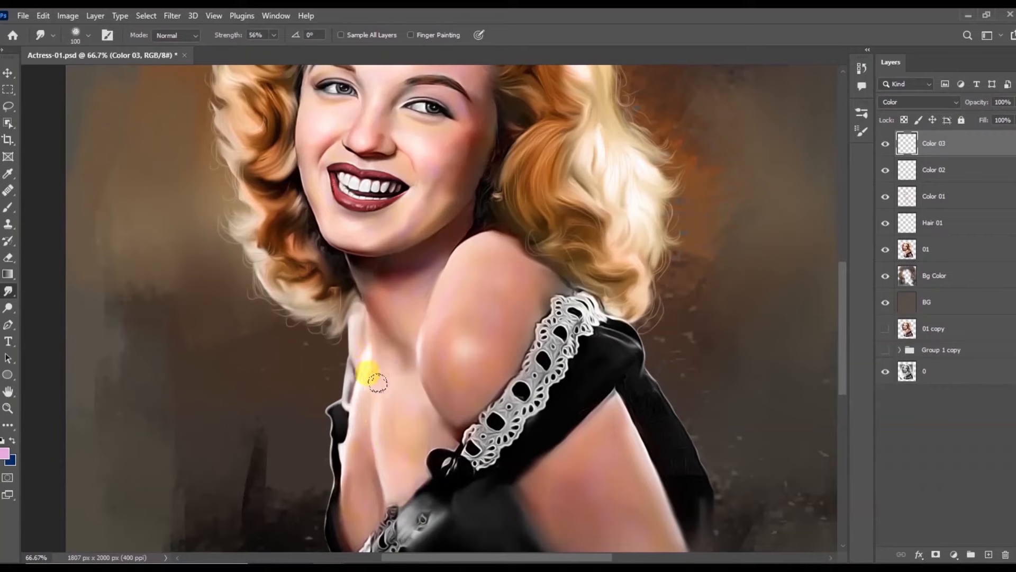
scroll(427, 307, "up", 3)
key("ctrl+plus")
scroll(427, 268, "up", 3)
key("bracketleft")
key("bracketleft")
key("bracketleft")
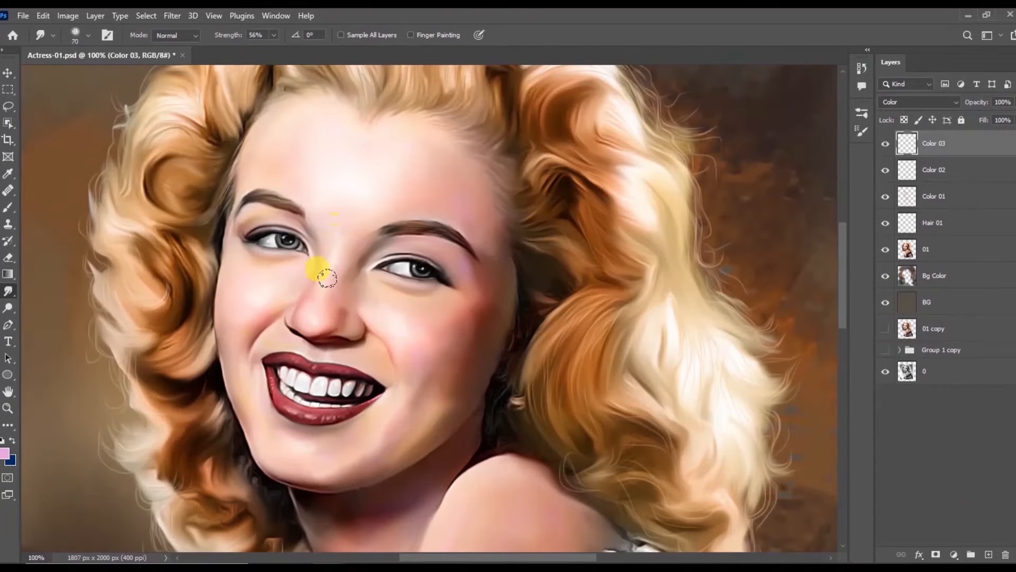
key("bracketleft")
key("ctrl+minus")
left_click_drag(429, 375, 406, 314)
- Add a new layer named "Color 04" above the Color 03 layer
left_click(988, 553)
double_click(936, 144)
type("Colo")
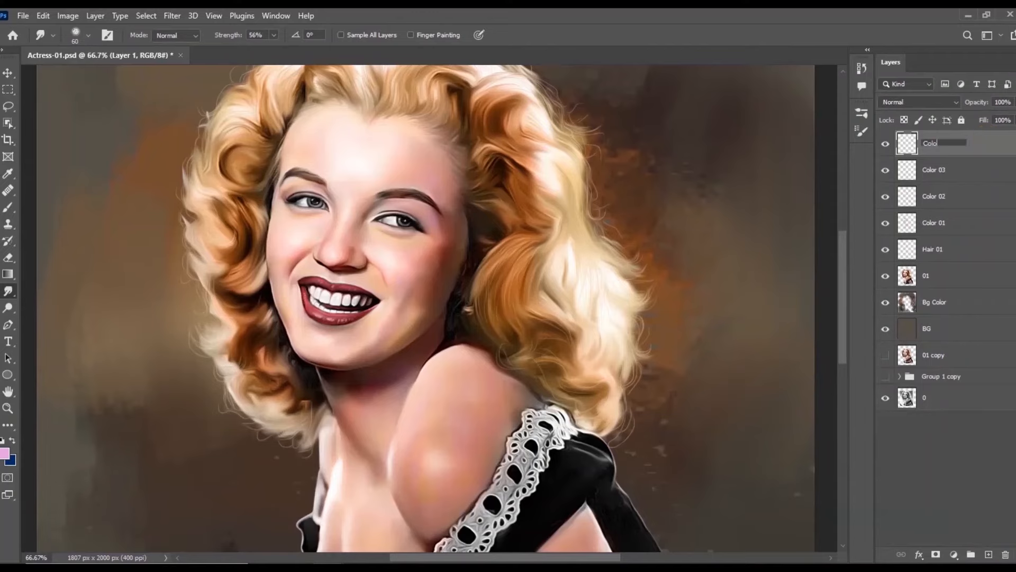
type("r 04")
key("Return")
key("ctrl+minus")
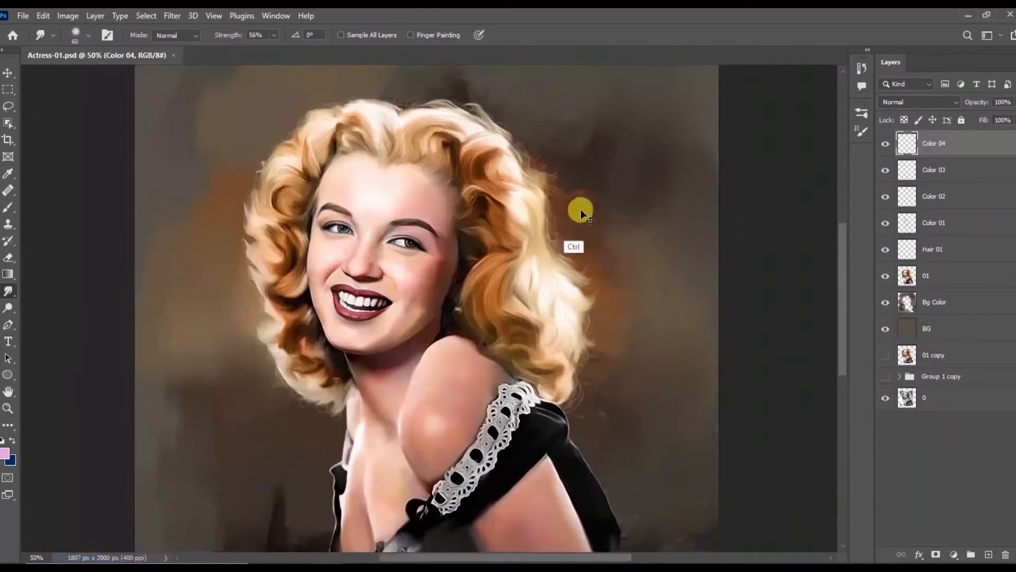
- Choose a light blue foreground color and set the Color 04 layer's blend mode to Color
left_click(5, 453)
left_click(669, 224)
left_click(670, 225)
left_click(555, 159)
left_click(775, 146)
left_click(920, 102)
left_click(900, 403)
- Brush light blue tints onto the face, jawline, neck and top of the shoulder with a size 10 to 15 brush
left_click(7, 207)
key("ctrl+plus")
key("ctrl+plus")
key("bracketleft")
key("bracketleft")
key("bracketleft")
key("bracketleft")
key("bracketleft")
key("bracketleft")
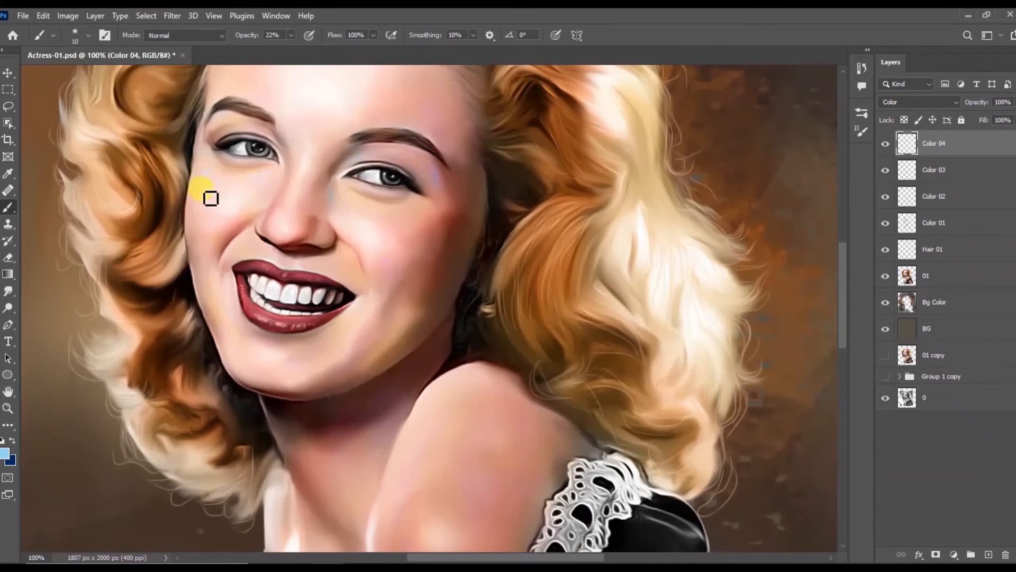
mouse_move(343, 375)
left_mouse_down()
mouse_move(449, 296)
mouse_move(426, 322)
left_mouse_up()
left_click_drag(435, 208, 392, 231)
key("bracketright")
left_click_drag(471, 376, 521, 413)
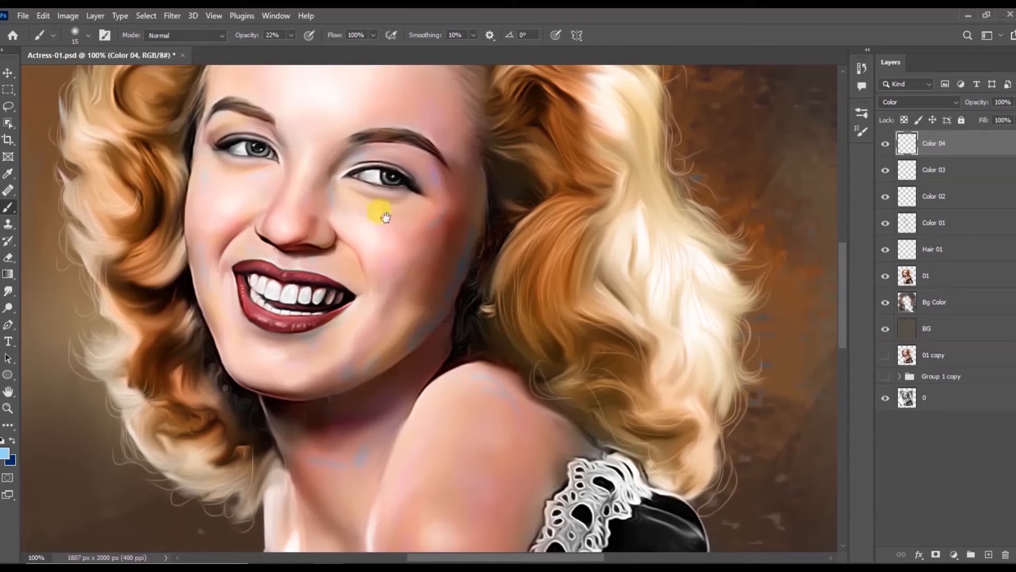
left_click_drag(422, 295, 407, 418)
left_click_drag(392, 183, 407, 236)
- Smudge the blue tints on the face and neck smooth with a size 60 brush at 56% strength
left_click(8, 291)
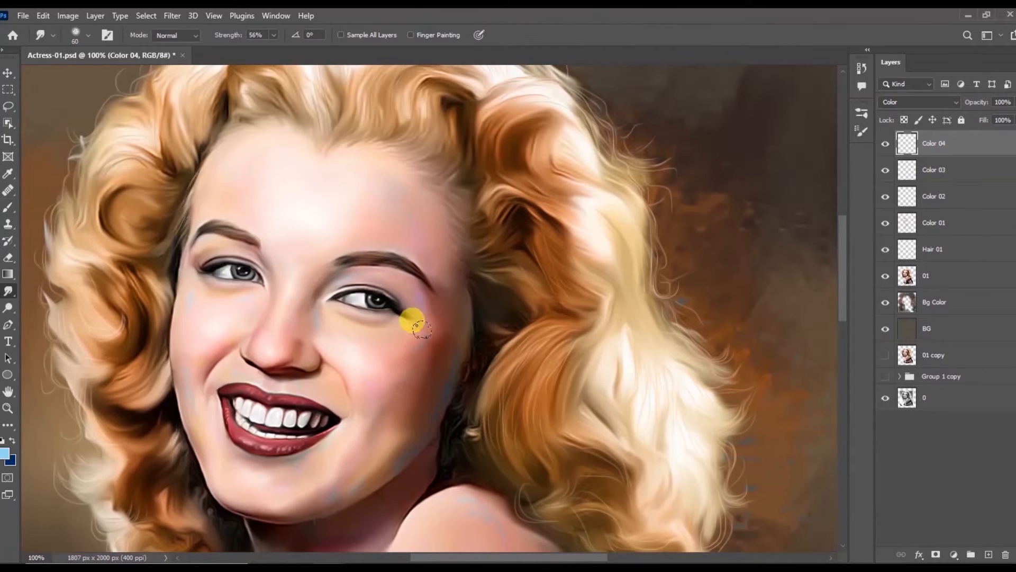
scroll(333, 298, "down", 3)
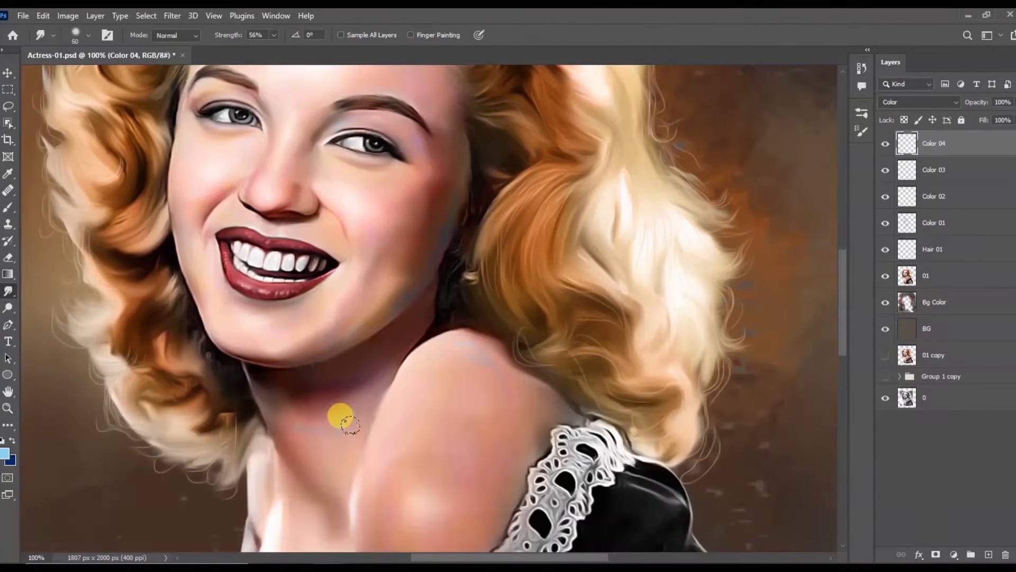
key("ctrl+minus")
left_click_drag(445, 434, 429, 310)
- Tint the chest, shoulder and arm light blue, smudge the tints with a size 100 brush, and save the document
key("b")
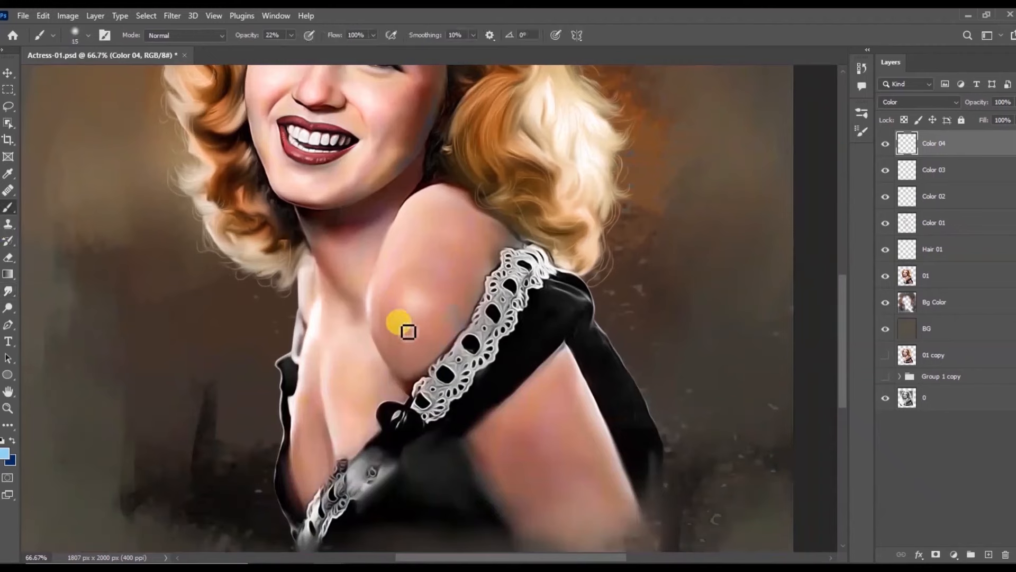
left_click(8, 291)
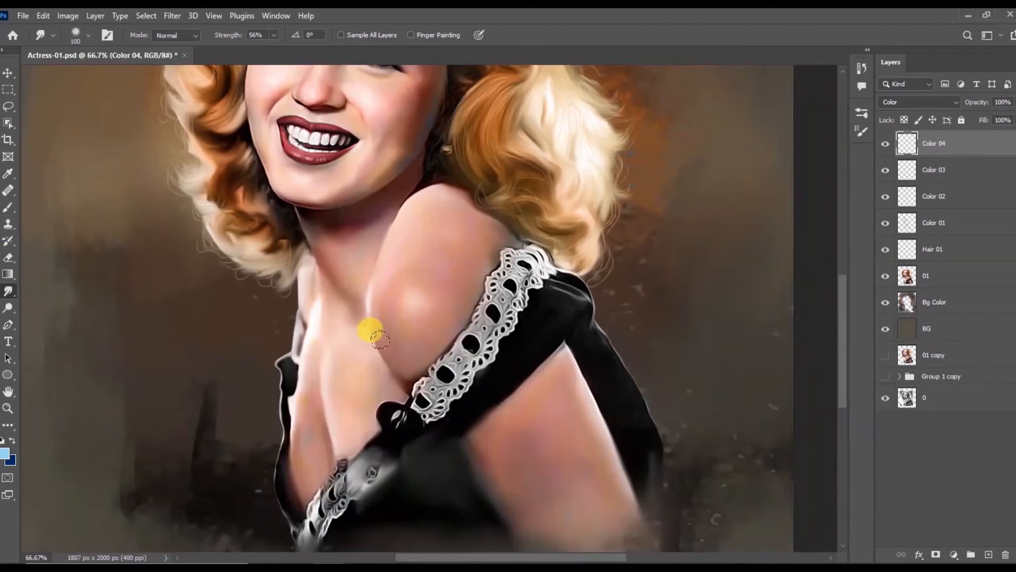
key("ctrl+minus")
key("ctrl+minus")
key("ctrl+s")
- Add a new top layer named "Lips Color"
key("ctrl+plus")
left_click_drag(365, 94, 374, 186)
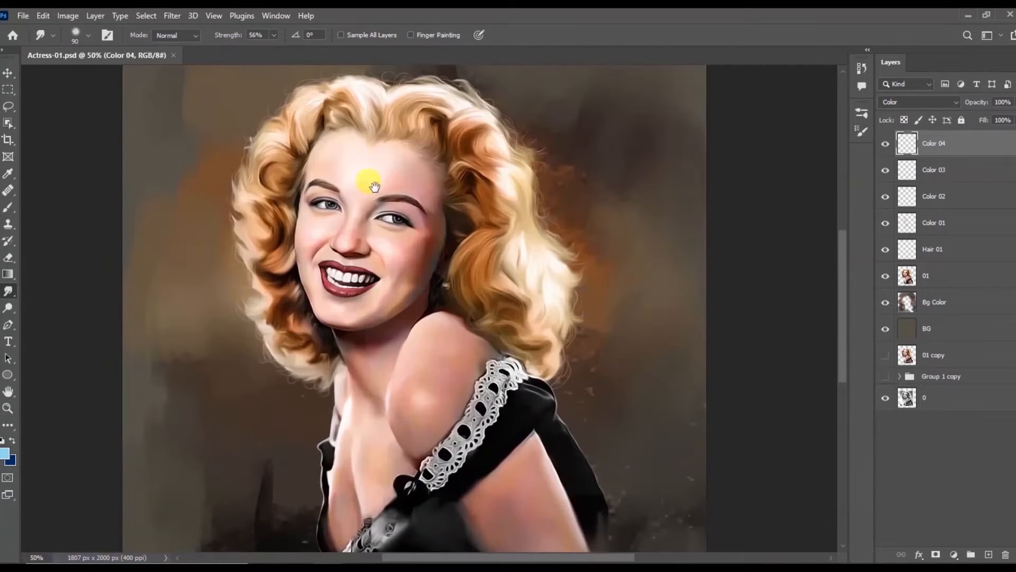
key("ctrl+plus")
key("ctrl+shift+alt+n")
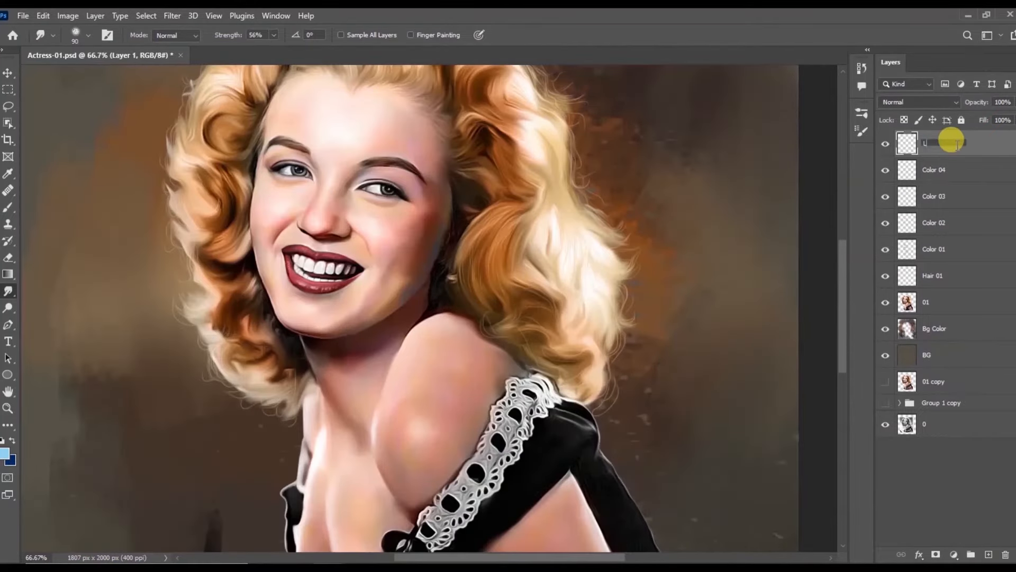
type("or")
key("Return")
- Choose dark red as both the background and the foreground color for painting the lips
left_click(8, 207)
left_click(11, 460)
left_click(640, 248)
left_click(782, 143)
key("ctrl+plus")
key("ctrl+plus")
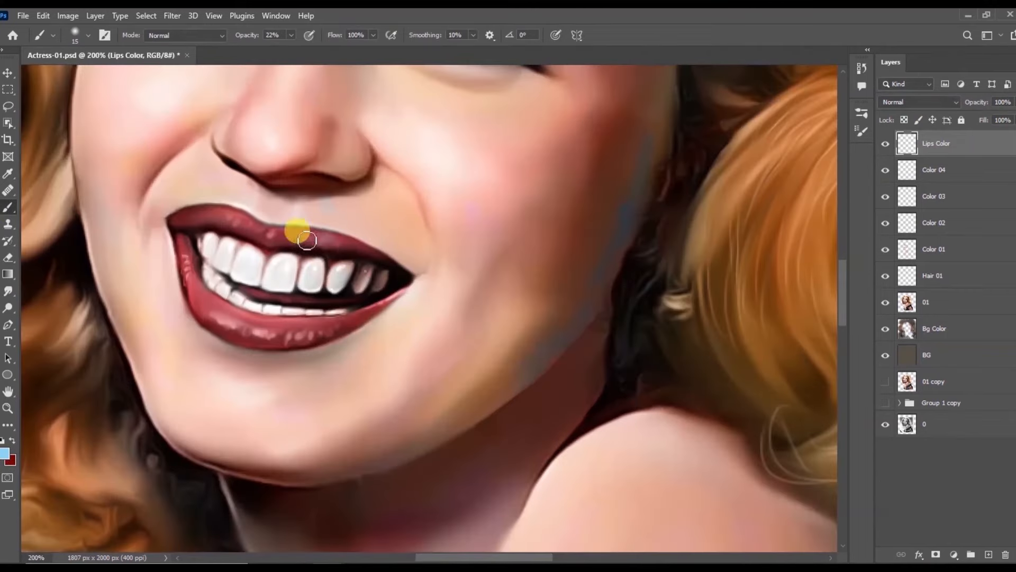
left_click(6, 453)
left_click(667, 152)
left_click(285, 248)
key("Return")
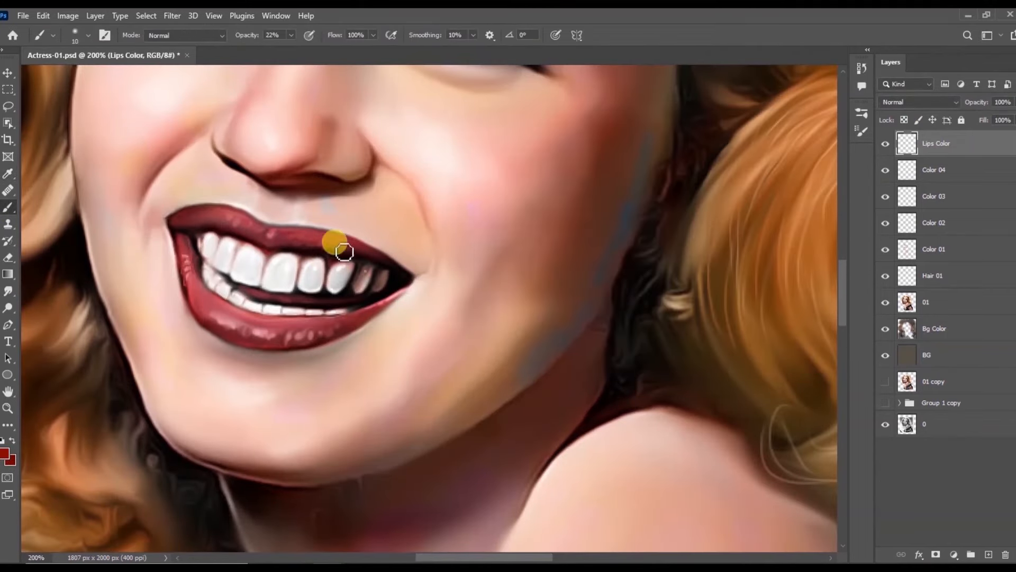
- Paint the lips dark red with a size 10 brush at 73% opacity and set the Lips Color layer's blend mode to Saturation
left_click(291, 35)
left_click(330, 51)
mouse_move(342, 252)
left_mouse_down()
mouse_move(230, 221)
mouse_move(338, 246)
mouse_move(400, 275)
mouse_move(366, 325)
mouse_move(263, 338)
mouse_move(269, 328)
mouse_move(211, 312)
mouse_move(175, 225)
left_mouse_up()
left_click(918, 102)
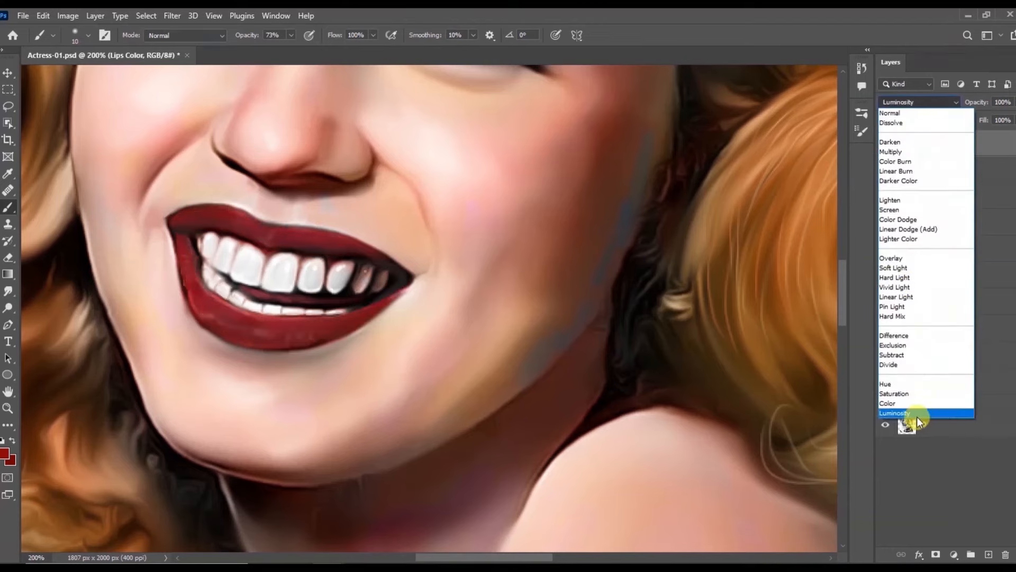
left_click(923, 392)
- Intensify the Lips Color layer with a Hue/Saturation adjustment and raise its Curves
left_click(8, 73)
key("ctrl+minus")
key("ctrl+minus")
left_click(68, 15)
mouse_move(88, 49)
left_click(230, 117)
left_click_drag(650, 196, 683, 197)
left_click(789, 135)
left_click(68, 15)
mouse_move(88, 50)
left_click(246, 75)
left_click_drag(657, 258, 653, 234)
left_click(918, 134)
- Apply another Hue/Saturation adjustment to the lips, set their Color Balance midtones to -43, -21, +37, and save the document
left_click(67, 15)
left_click(230, 117)
left_click_drag(648, 194, 684, 193)
left_click(793, 129)
left_click(68, 15)
left_click(230, 128)
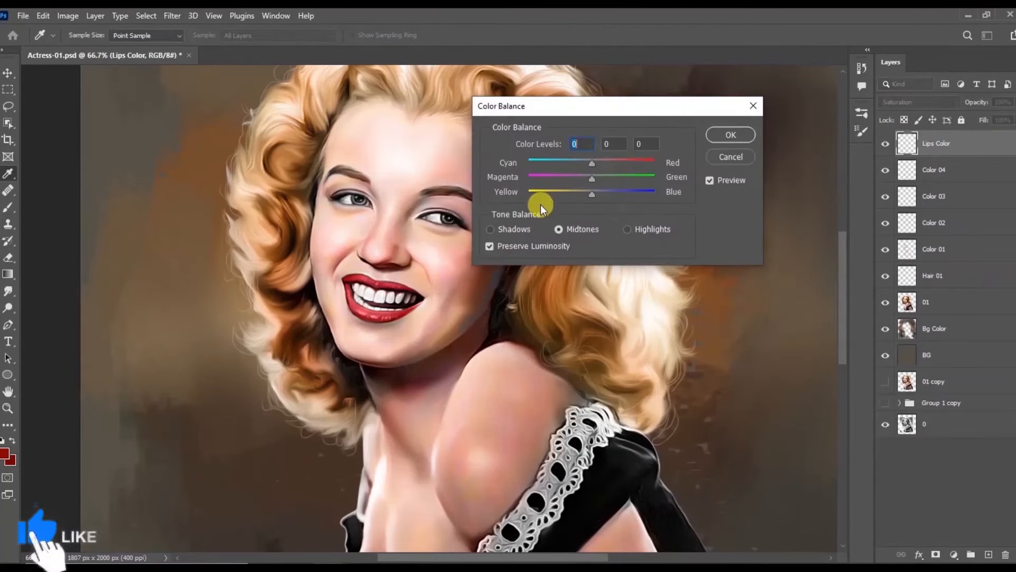
left_click_drag(601, 188, 609, 190)
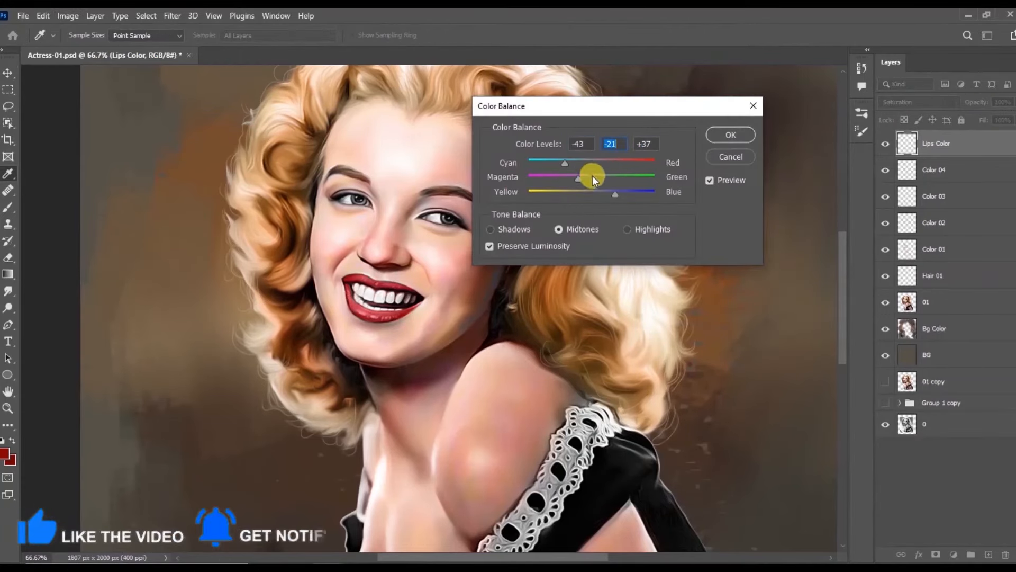
left_click(730, 134)
key("ctrl+s")
key("ctrl+minus")
key("ctrl+minus")
key("ctrl+plus")
key("ctrl+minus")
key("ctrl+plus")
left_click(906, 309)
key("r")
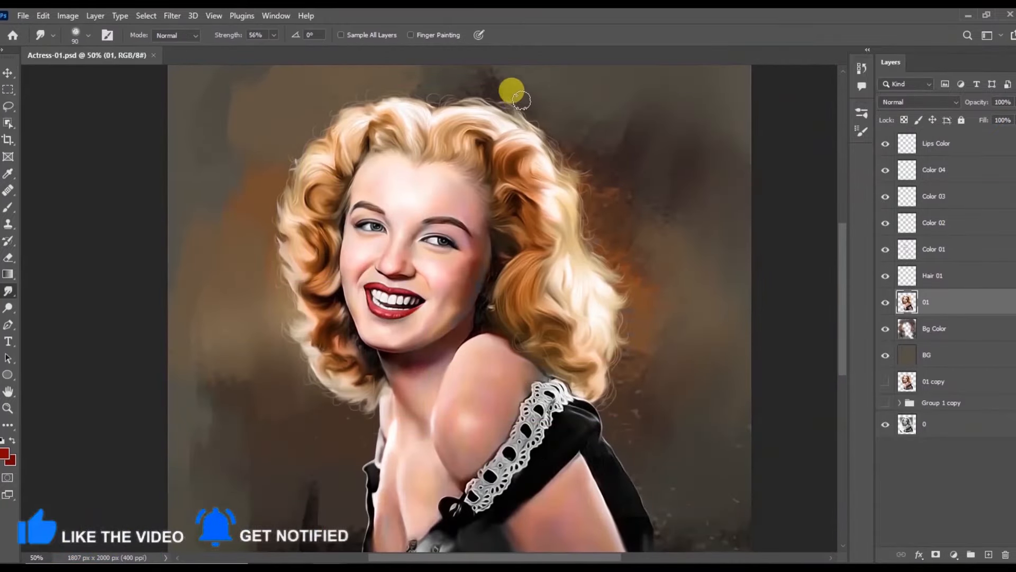
key("ctrl+minus")
key("ctrl+plus")
key("ctrl+plus")
key("ctrl+plus")
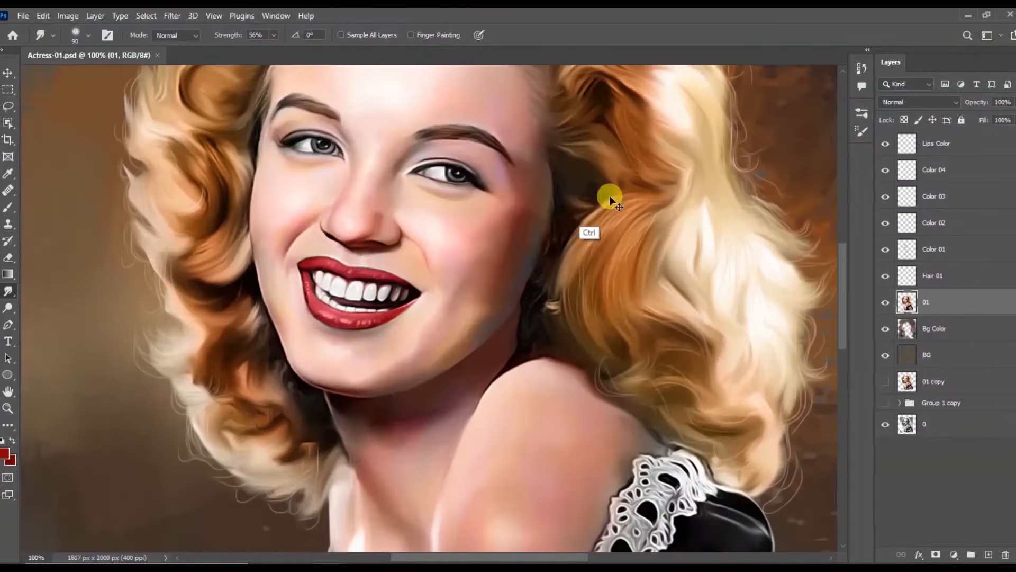
- Add a new layer named "Furr" above the Lips Color layer
left_click(931, 150)
left_click(988, 554)
double_click(933, 143)
type("F")
key("Return")
- Draw fine black upper eyelashes on both eyes with a size 1 to 2 brush on the Furr layer
left_click(7, 207)
left_click(105, 35)
left_click(741, 132)
left_click(839, 101)
key("ctrl+plus")
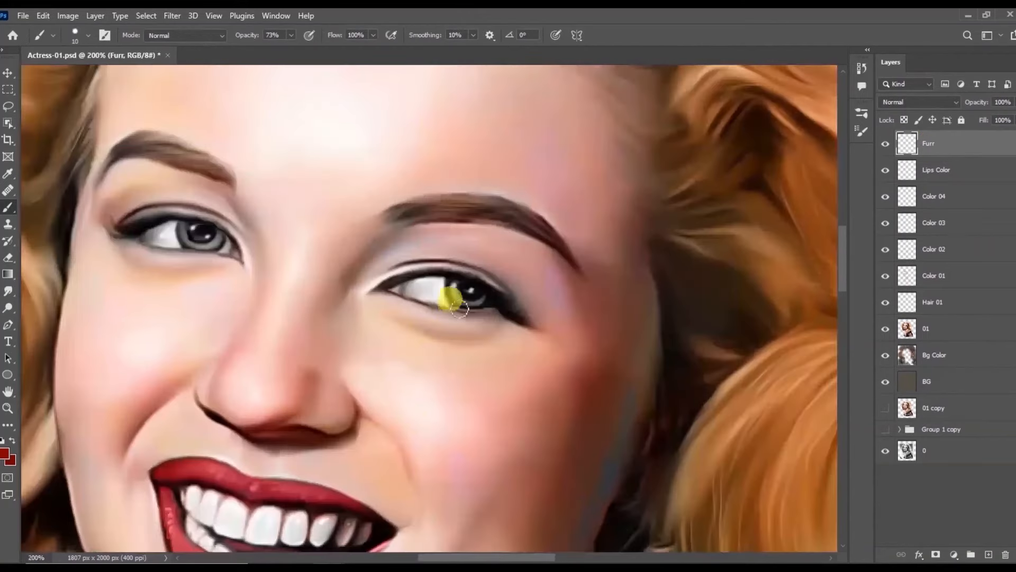
key("alt")
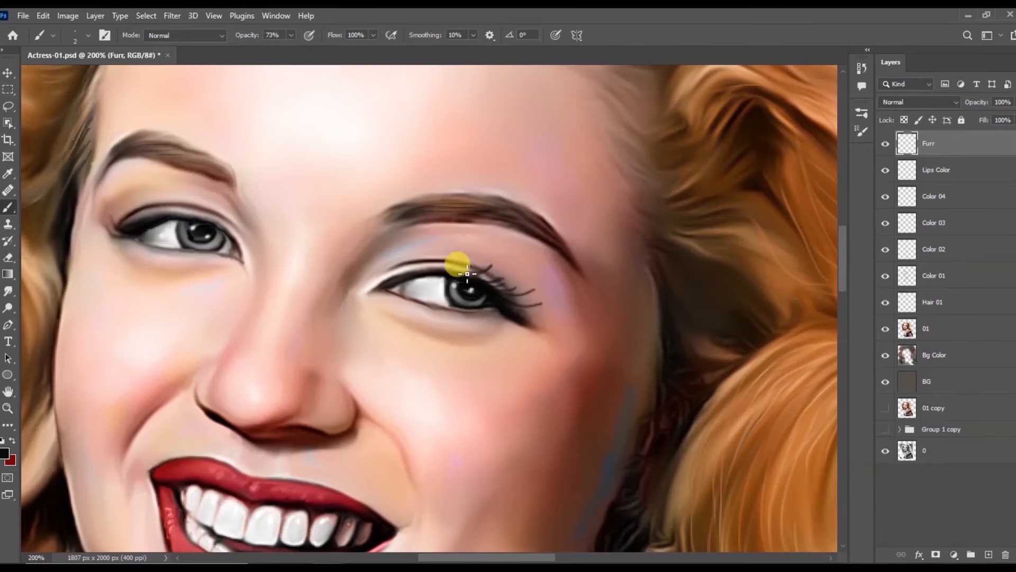
left_click_drag(220, 235, 277, 275)
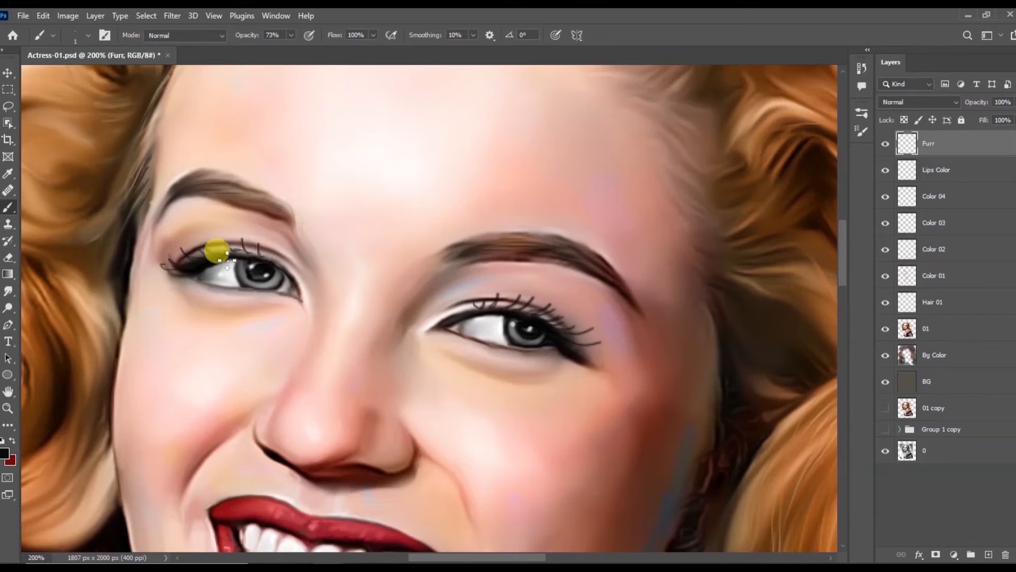
- Draw short lower eyelashes under both eyes with a size 1 brush and save the document
key("ctrl+plus")
key("alt")
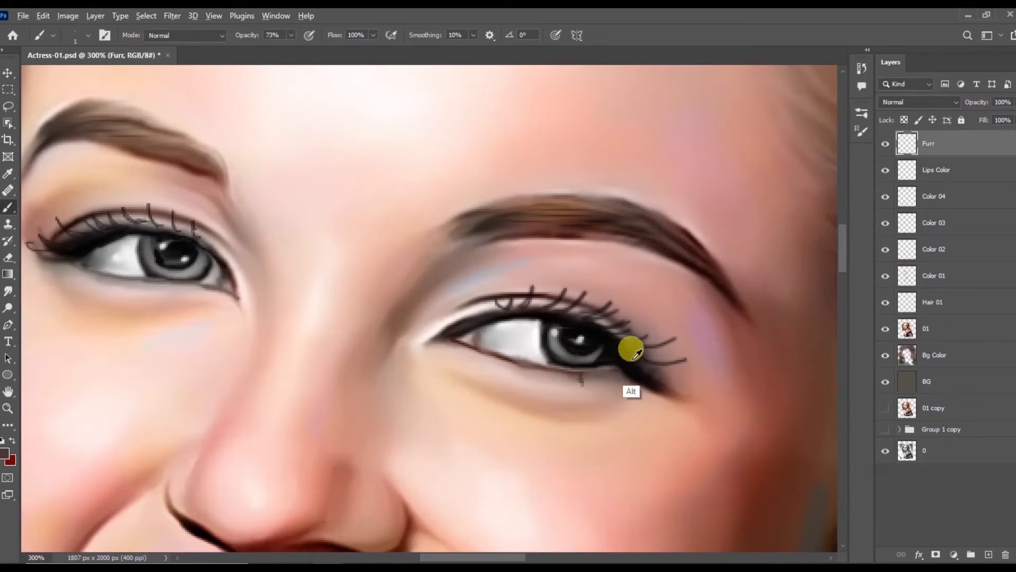
left_click_drag(606, 369, 605, 377)
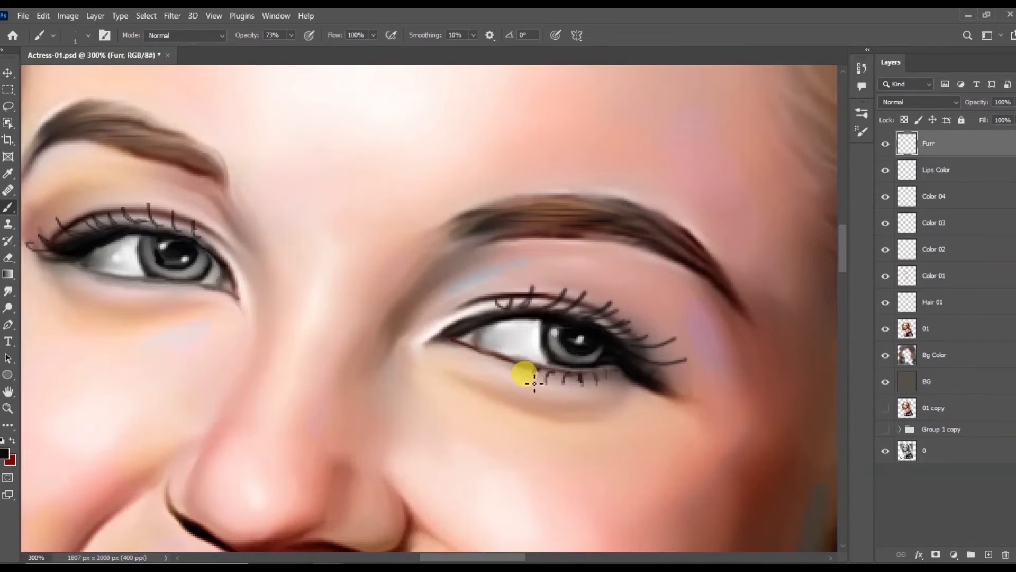
left_click_drag(272, 286, 437, 349)
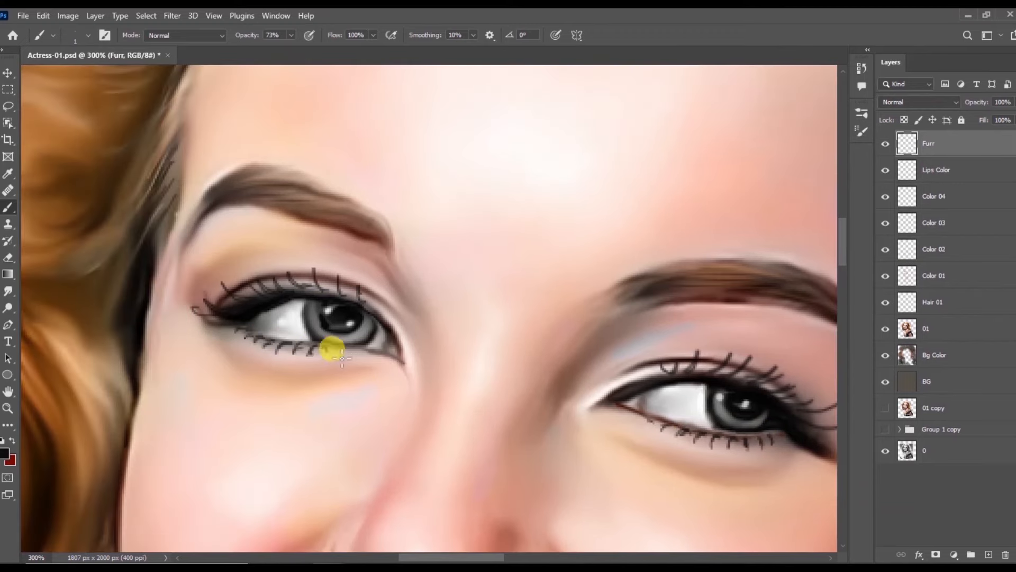
key("ctrl+minus")
key("ctrl+minus")
key("ctrl+minus")
key("ctrl+minus")
key("ctrl+minus")
key("ctrl+s")
- Add a Levels adjustment layer on top with input levels of 21, 0.89 and 241
left_click(955, 554)
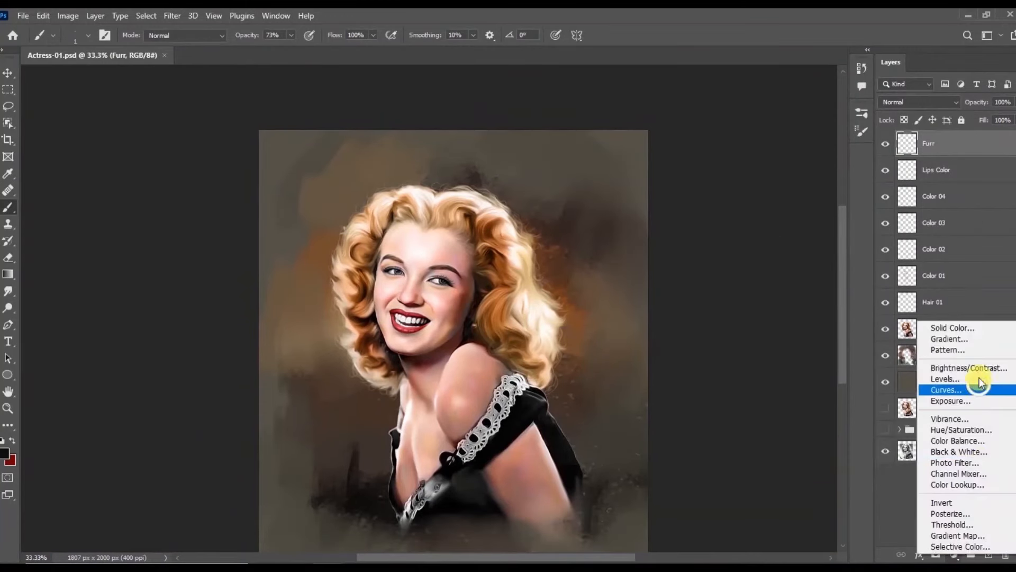
left_click(976, 386)
left_click_drag(878, 198, 879, 198)
left_click_drag(1010, 198, 1006, 200)
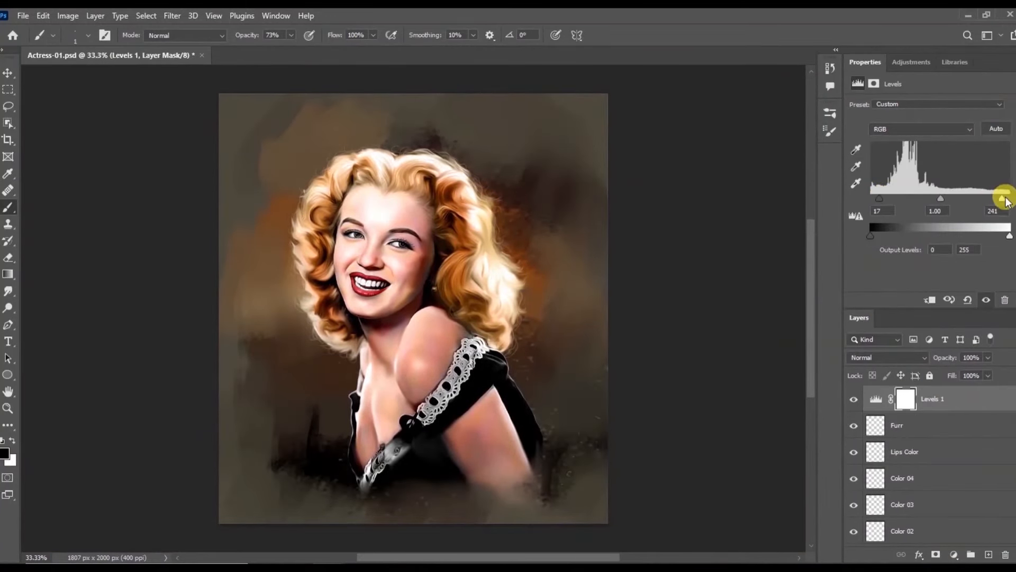
left_click_drag(942, 198, 944, 198)
left_click(1013, 62)
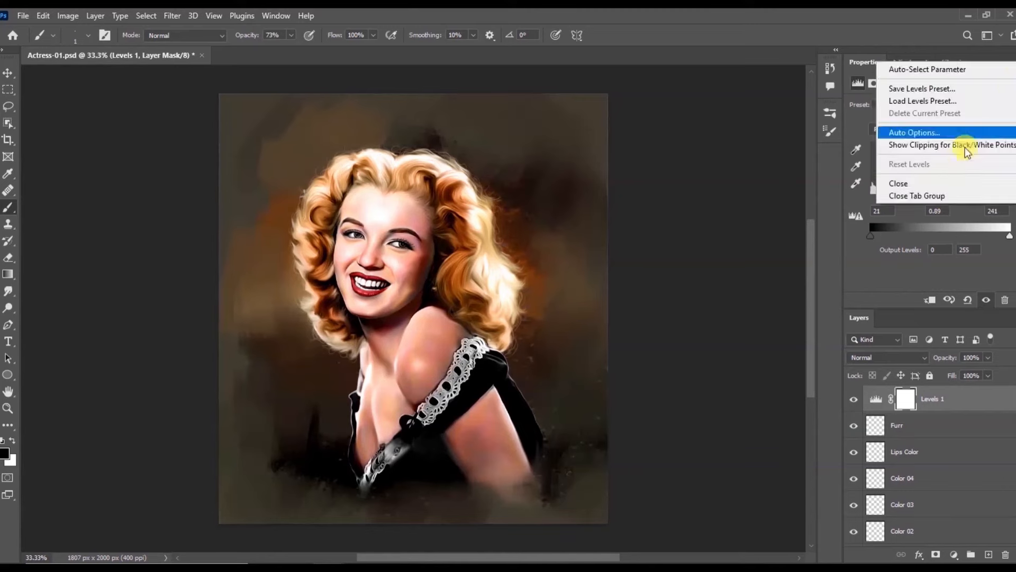
left_click(943, 197)
- Reduce the Levels 1 layer's opacity and fill to 73%, compare the image with and without it, and save
left_click(7, 73)
left_click(1014, 120)
left_click(1014, 102)
left_click_drag(1013, 117, 999, 135)
left_click(1015, 120)
left_click(885, 144)
left_click(885, 143)
key("ctrl+s")
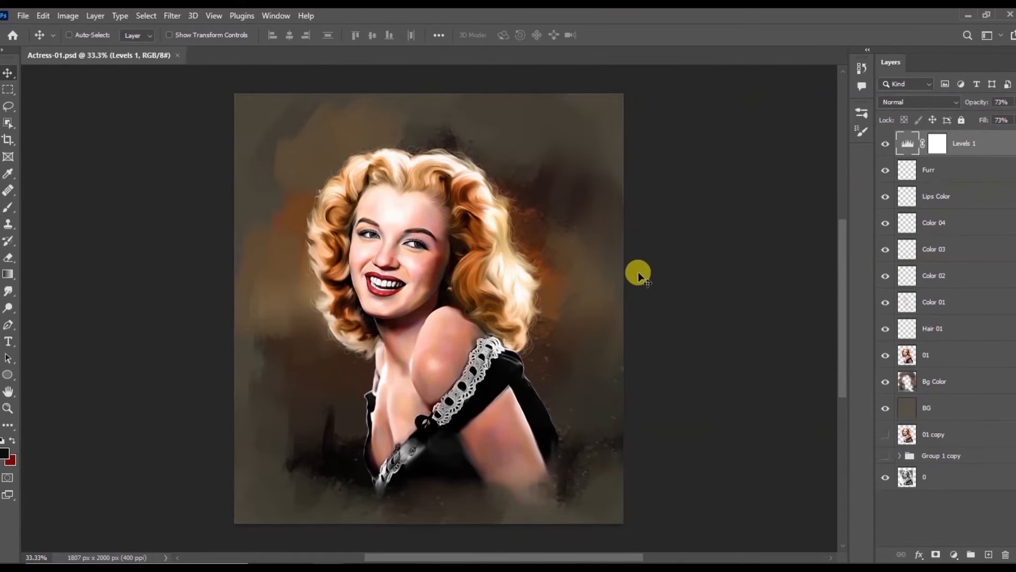
- Add a new layer named "Light" directly below the Levels 1 layer and hide Levels 1
key("ctrl+shift+alt+n")
key("b")
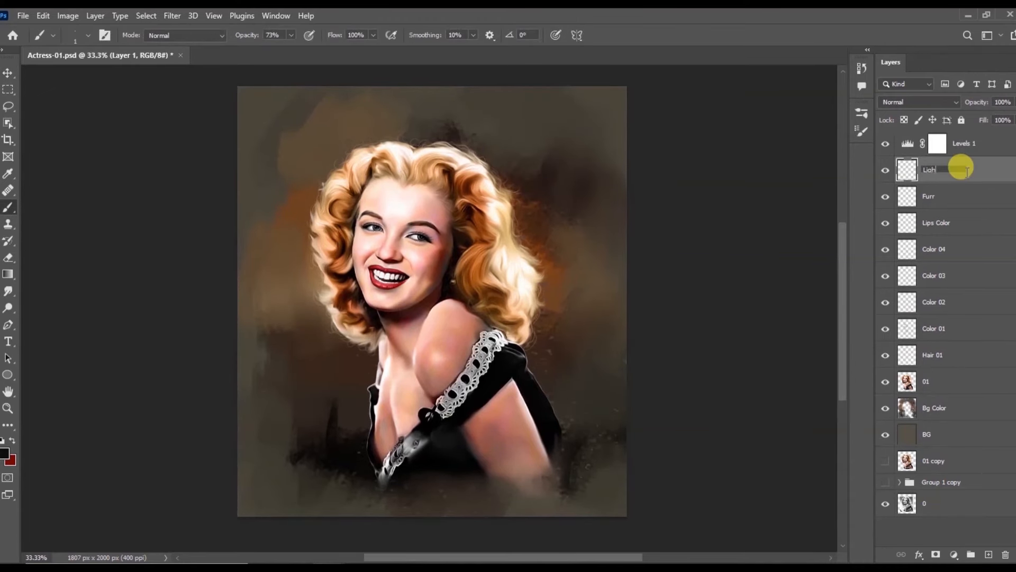
type("Light")
left_click(885, 144)
- Paint white highlights on the face with a size 8 brush at 37% opacity on the Light layer
left_click(6, 454)
left_click(494, 154)
left_click(788, 144)
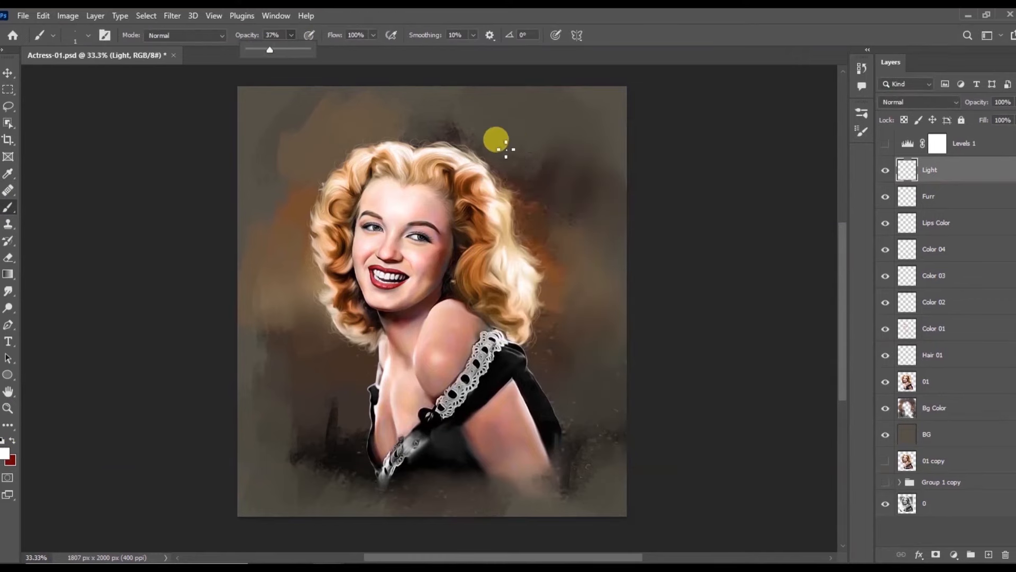
scroll(507, 149, "up", 3)
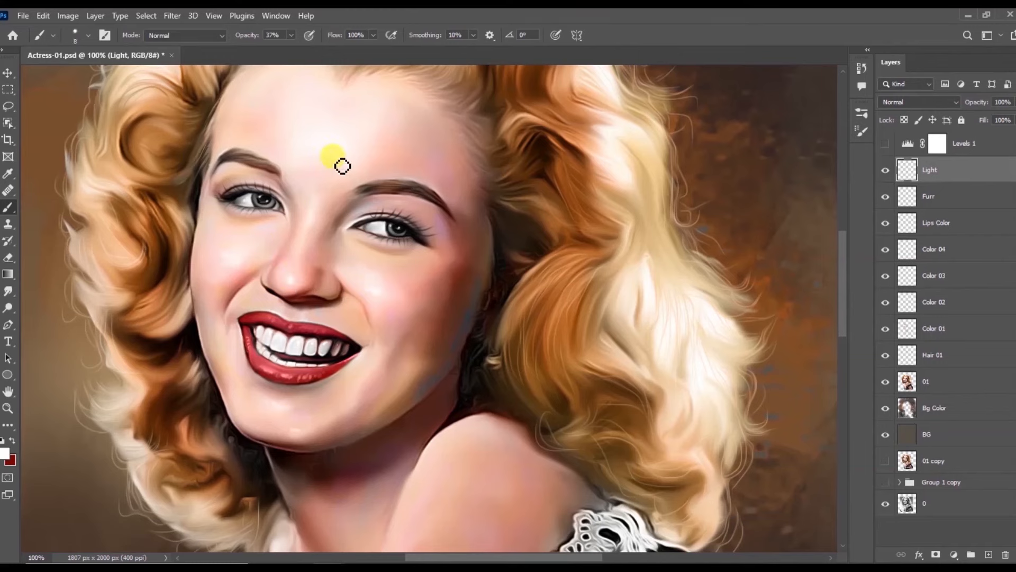
- Smudge the white face highlights at 56% strength and paint a white highlight on the shoulder with a size 8 brush at 37% opacity
left_click(9, 290)
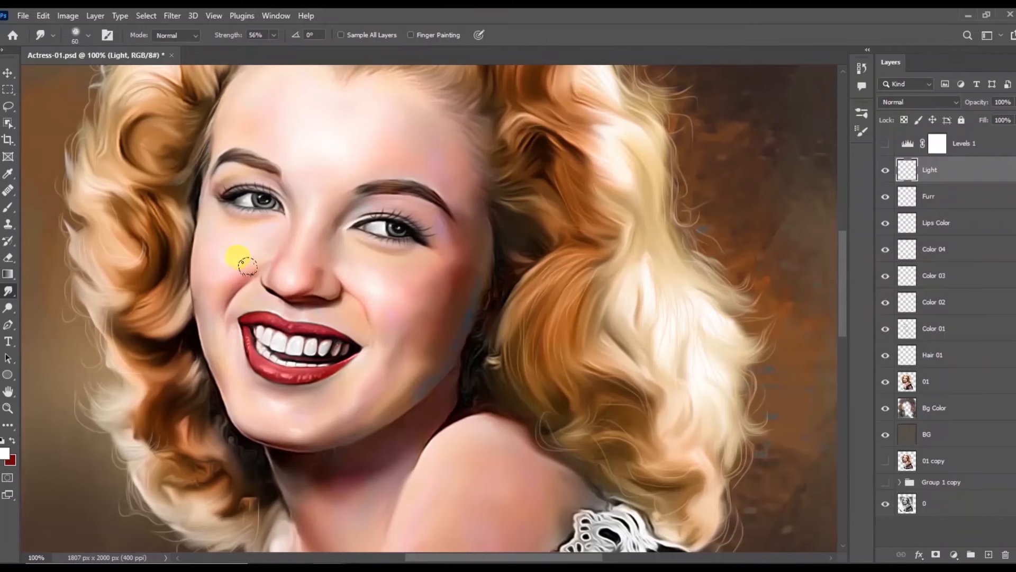
scroll(325, 385, "down", 5)
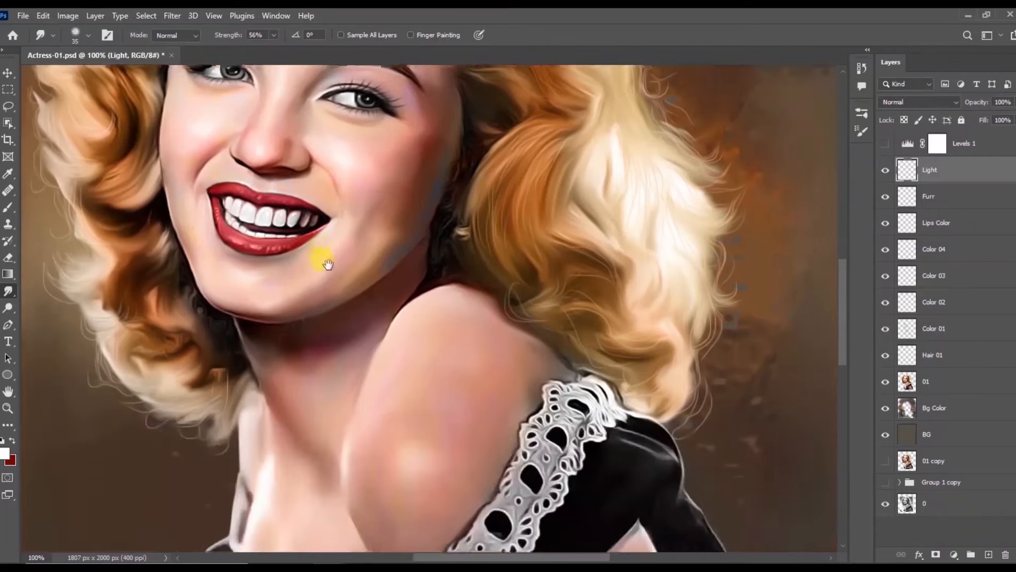
left_click(6, 208)
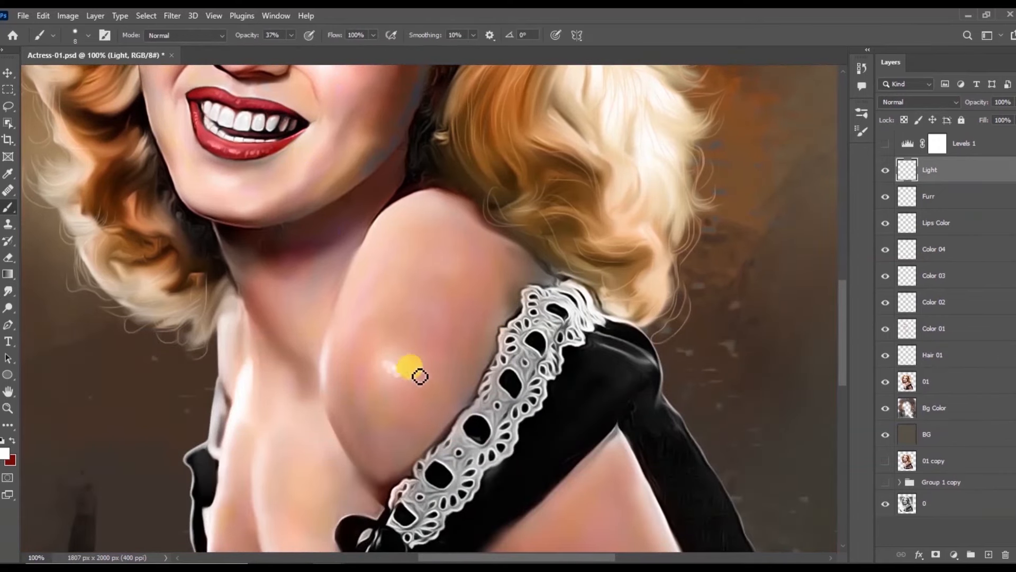
scroll(419, 304, "down", 2)
- Blend the white shoulder highlight softly into the skin with the Smudge tool at 56% strength, enlarging the brush to 70
left_click(8, 291)
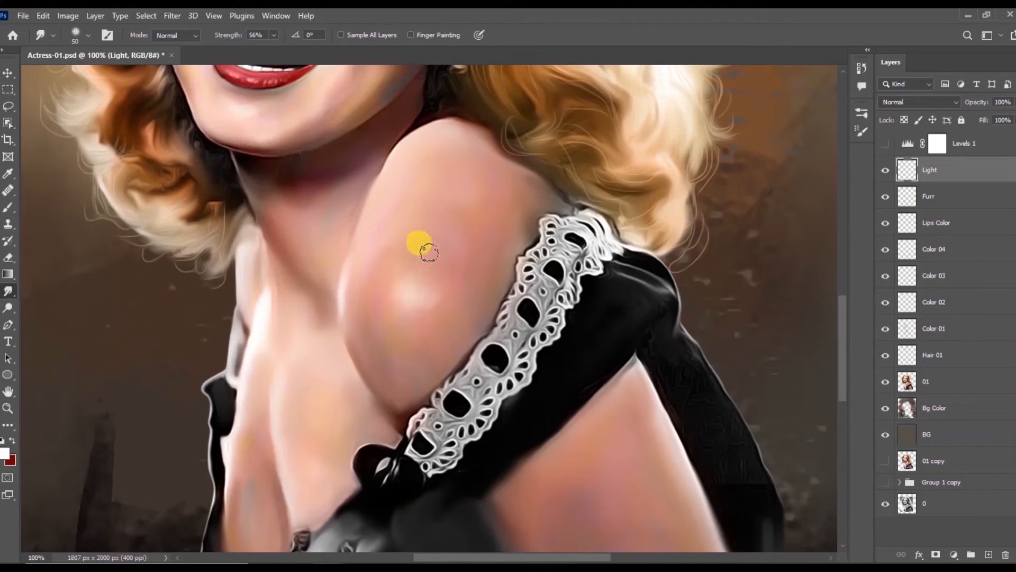
key("ctrl+minus")
key("ctrl+minus")
key("ctrl+plus")
key("bracketright")
left_click_drag(437, 294, 431, 288)
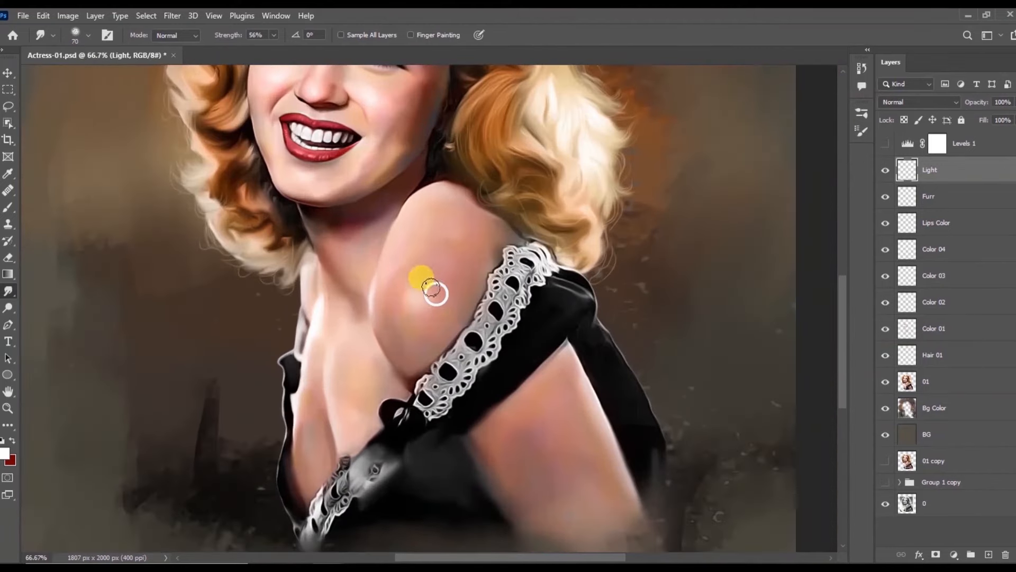
- Make the Levels 1 adjustment layer visible again, save the document, and switch to the Move tool
key("ctrl+minus")
key("ctrl+minus")
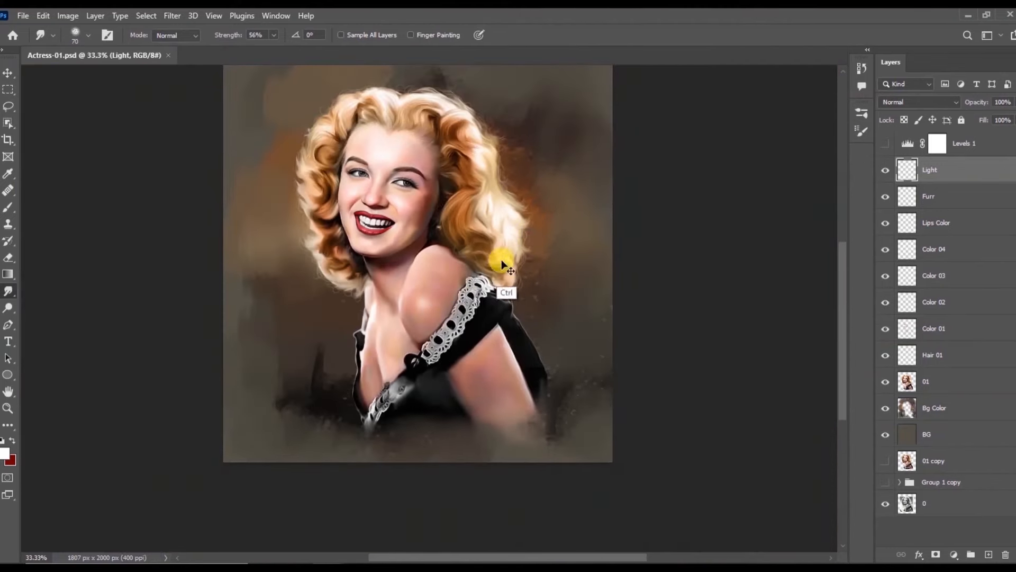
scroll(671, 204, "up", 2)
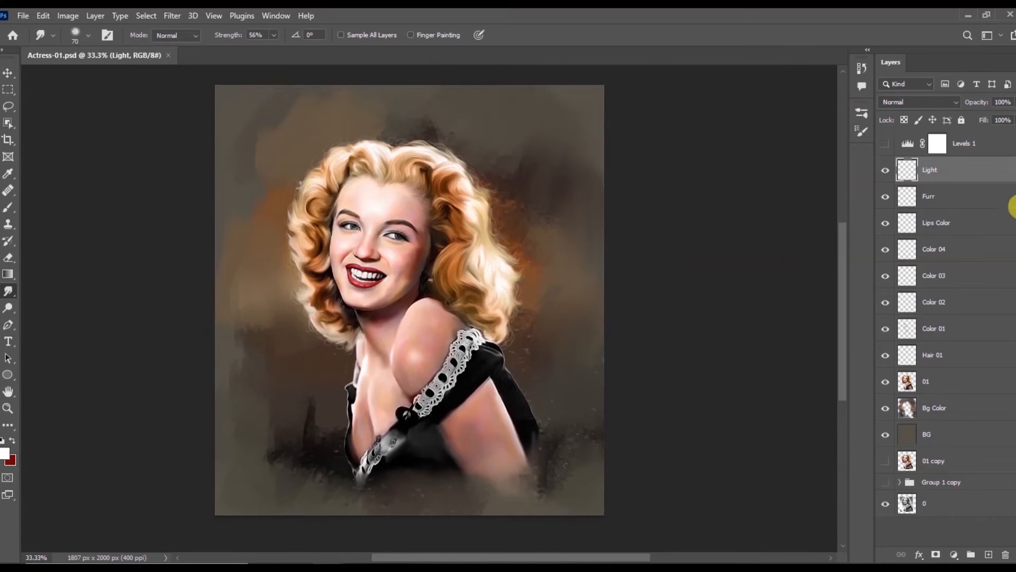
left_click(885, 143)
key("ctrl+s")
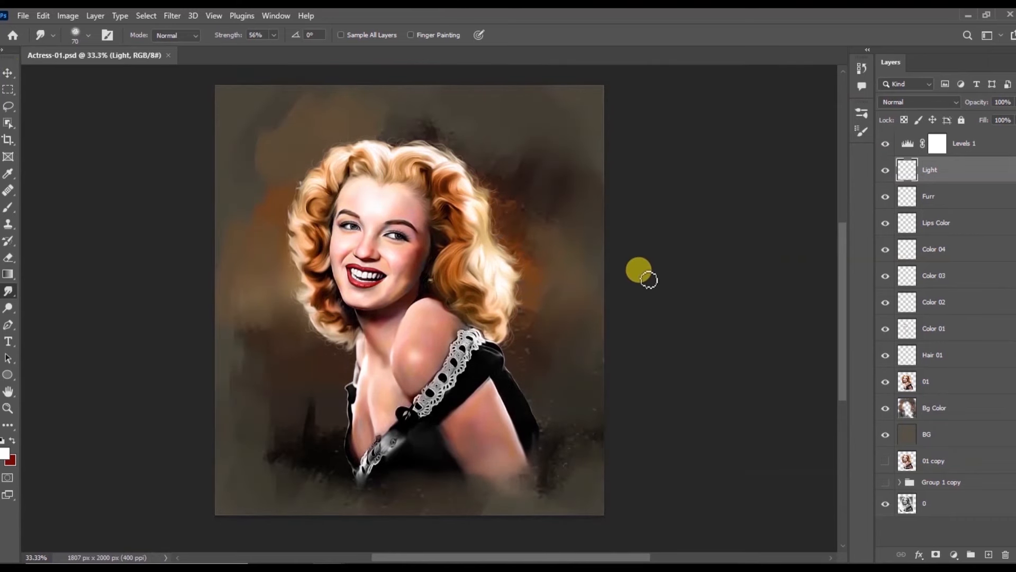
left_click(6, 73)
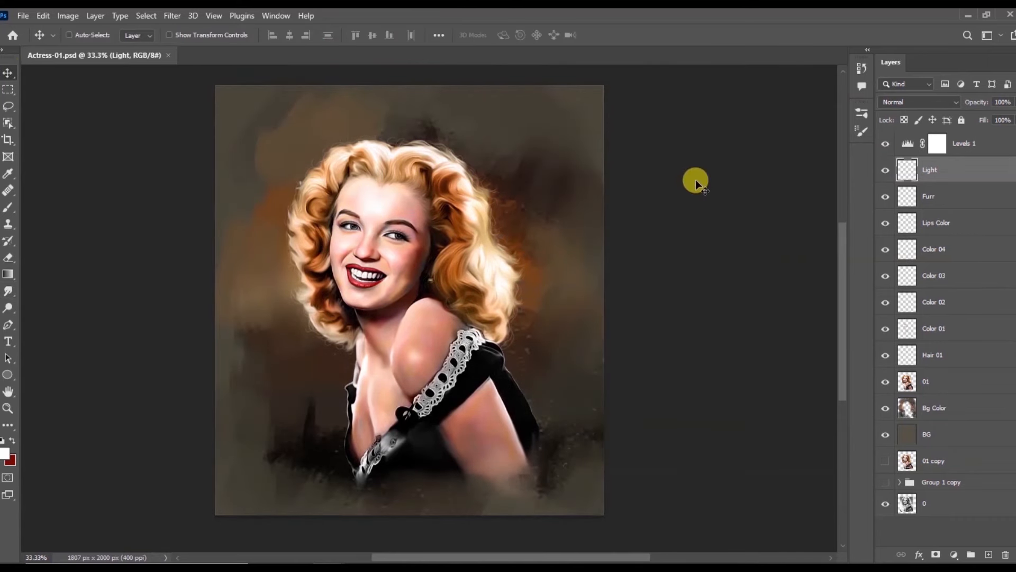